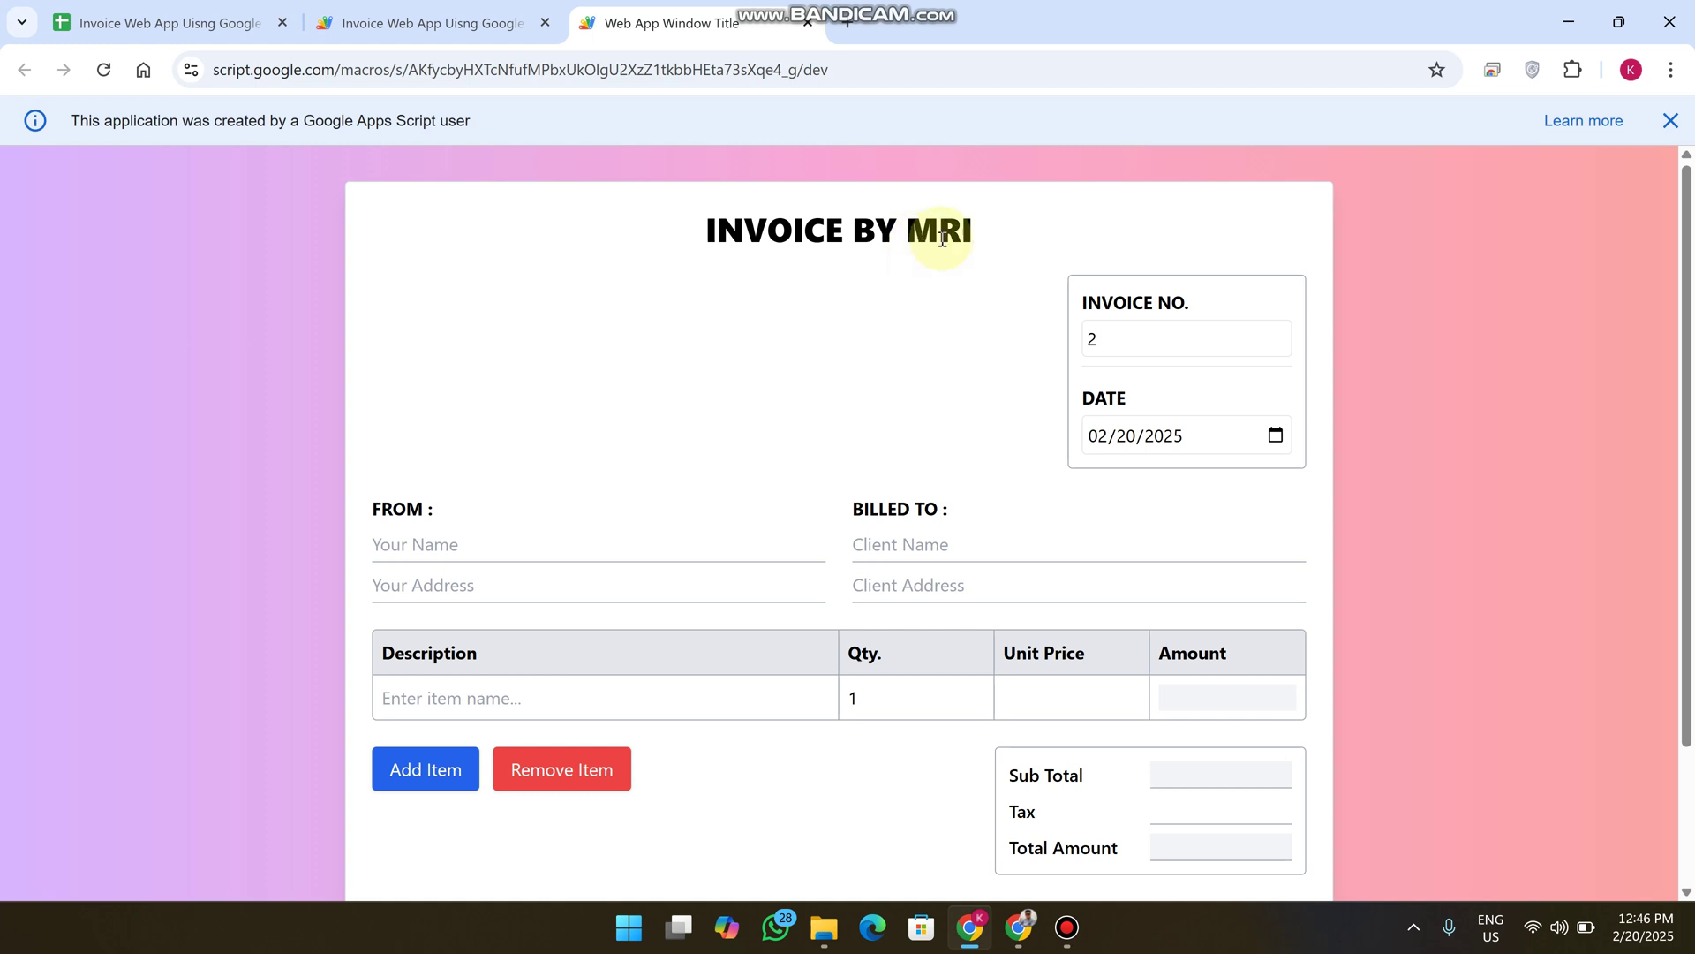
Look over the INVOICE BY MRI title, the Apps Script code, the spreadsheet and the invoice number
left_click_drag(999, 229, 539, 227)
left_click(430, 22)
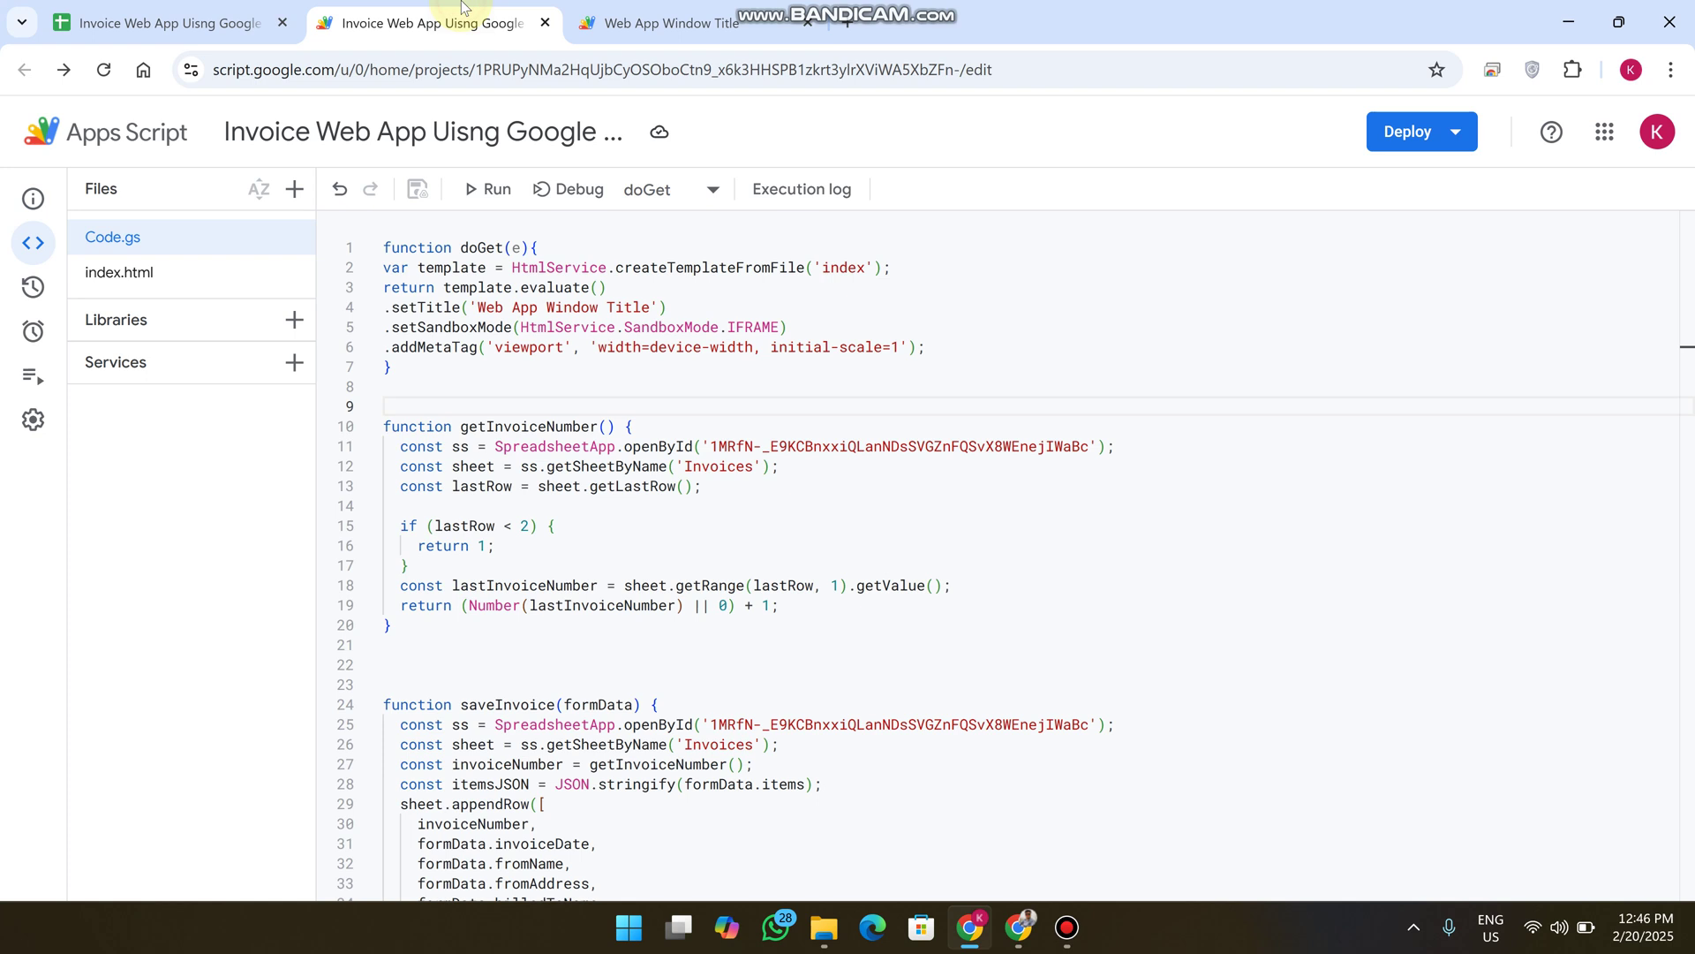
left_click(168, 23)
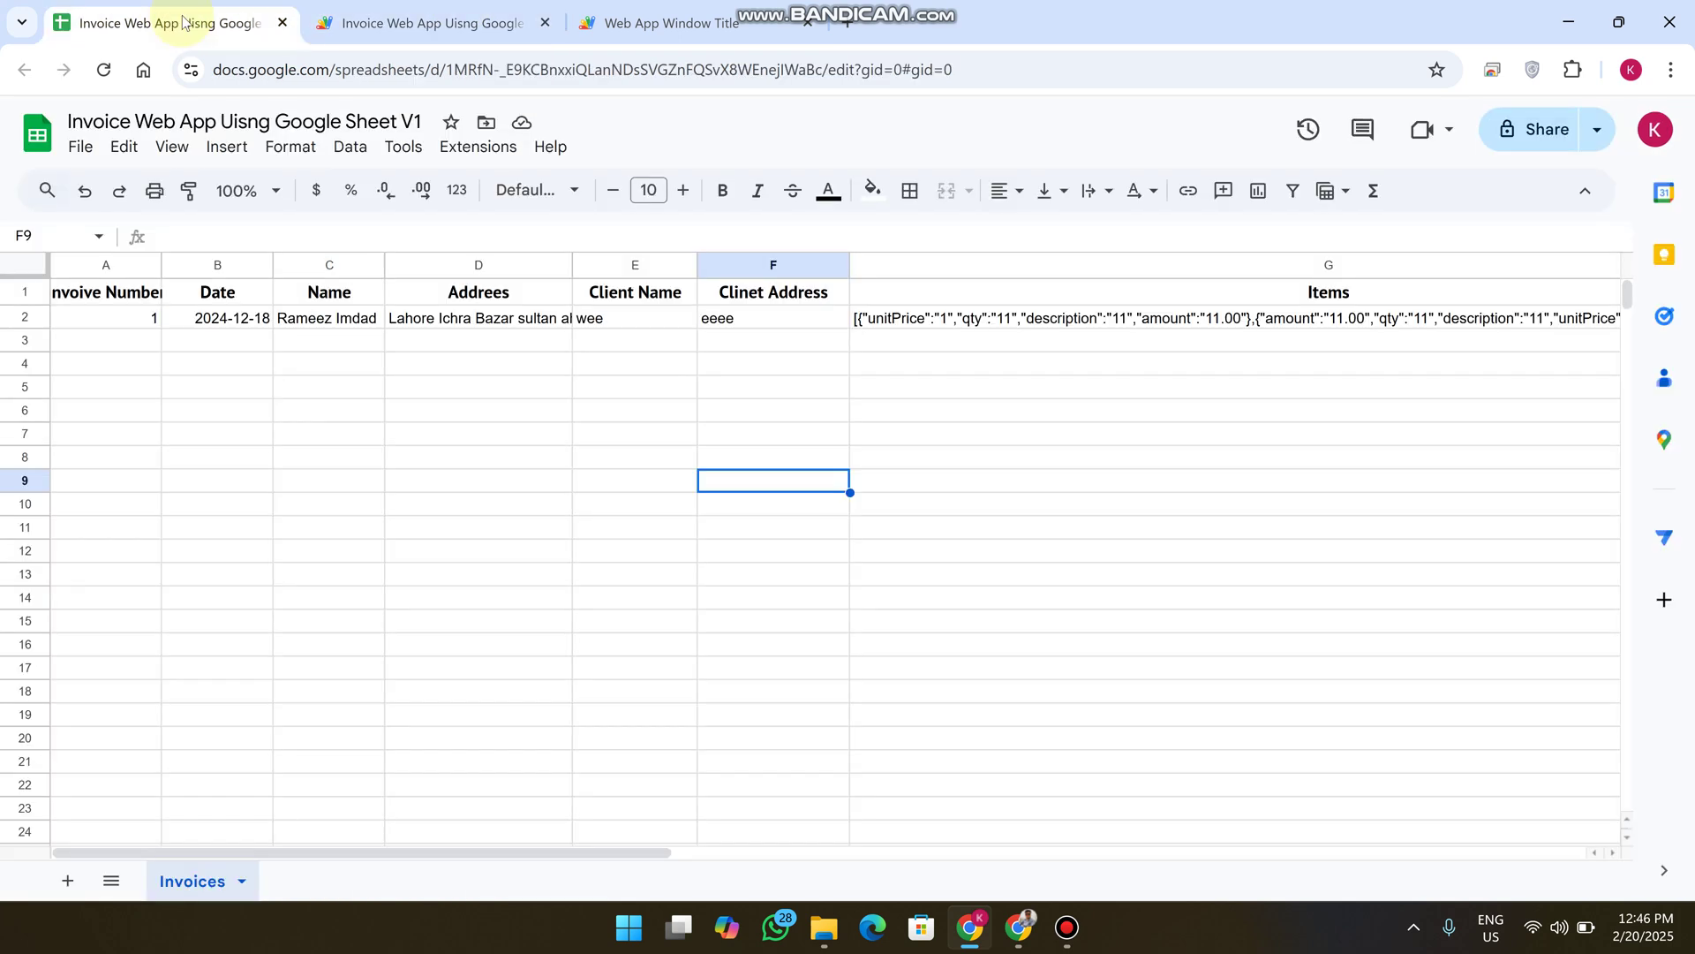
left_click(672, 23)
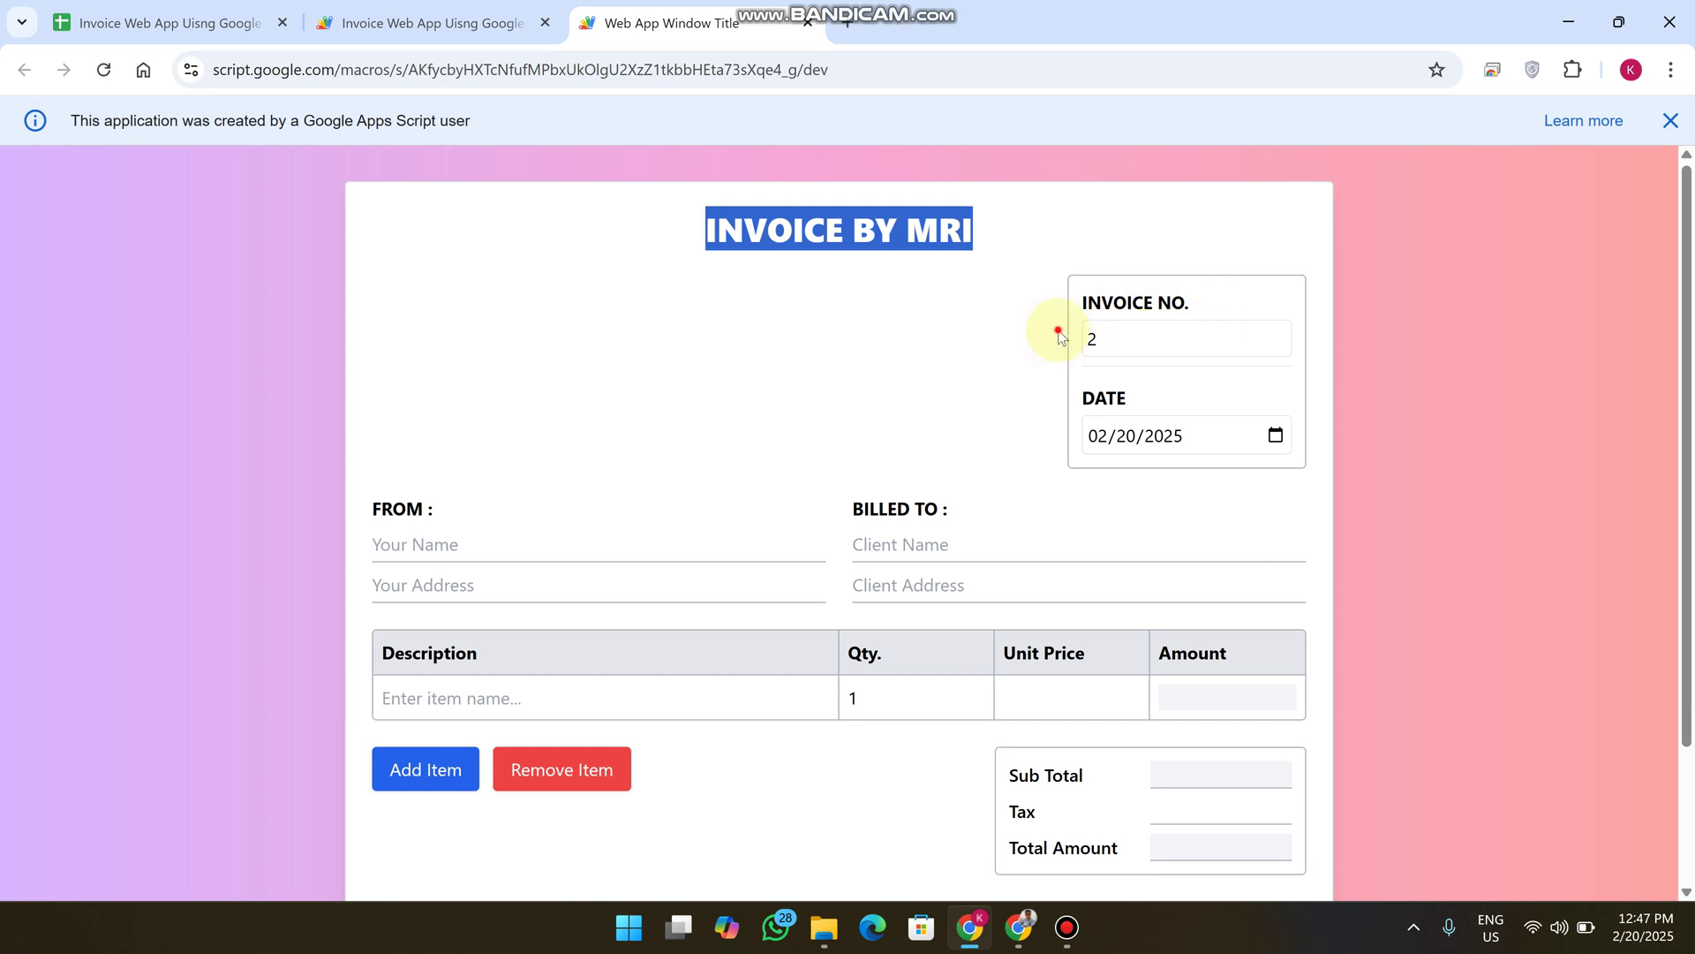
double_click(1089, 339)
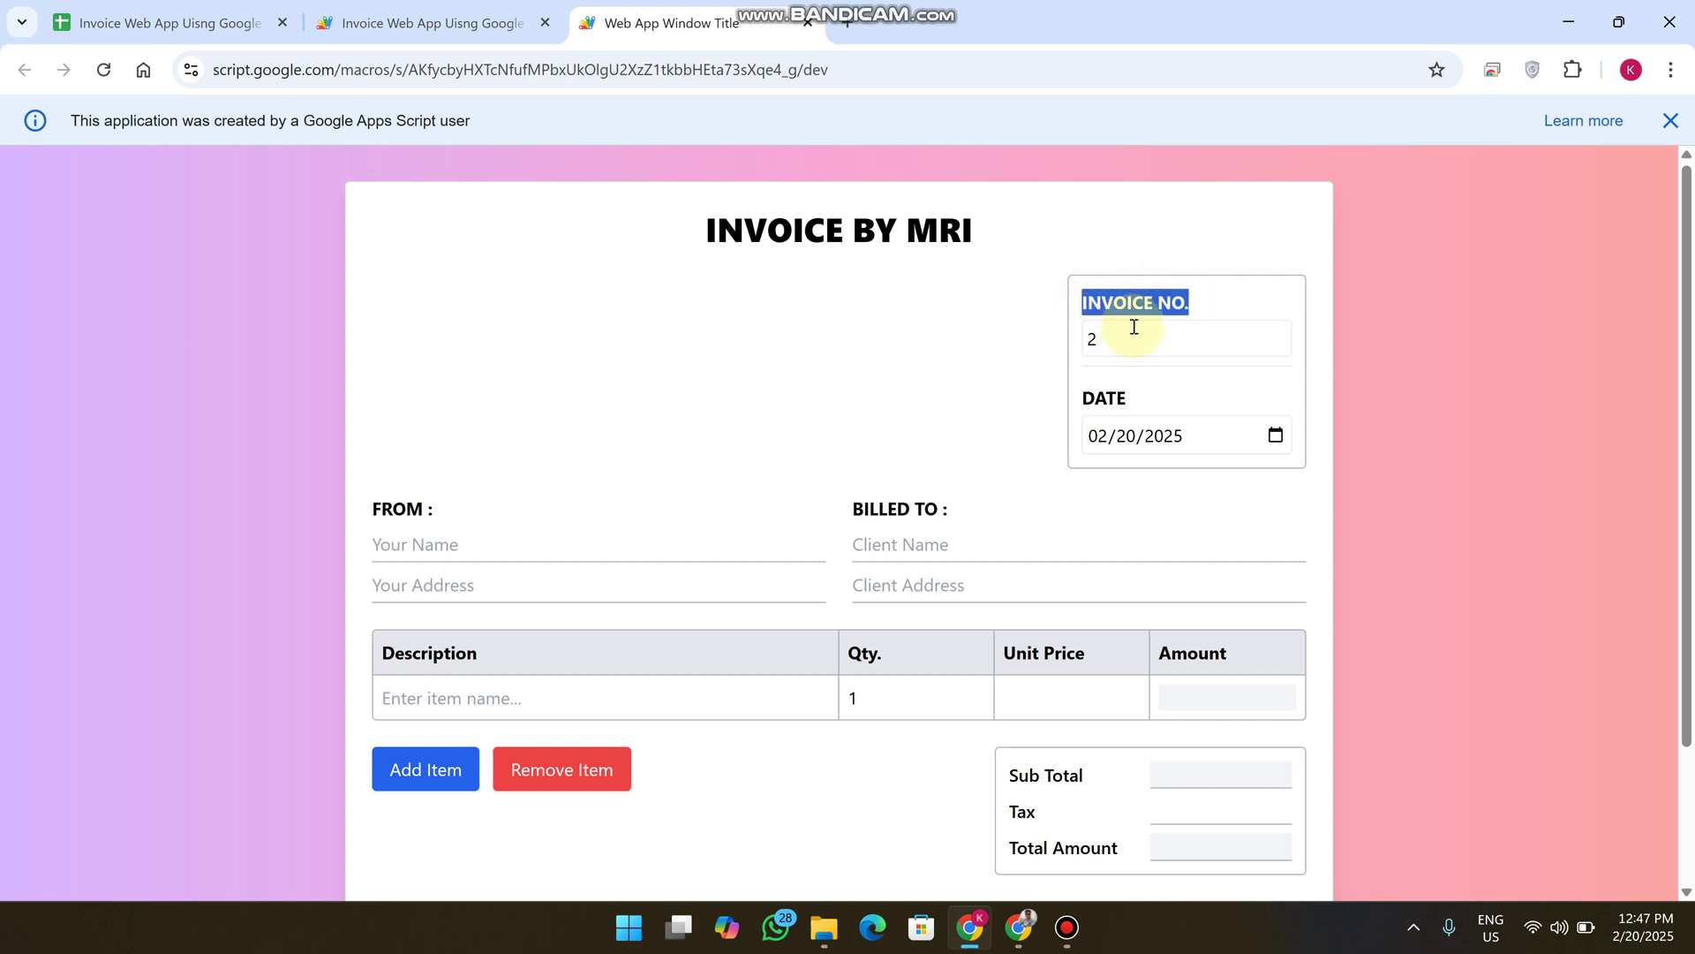
scroll(1139, 332, "down", 1)
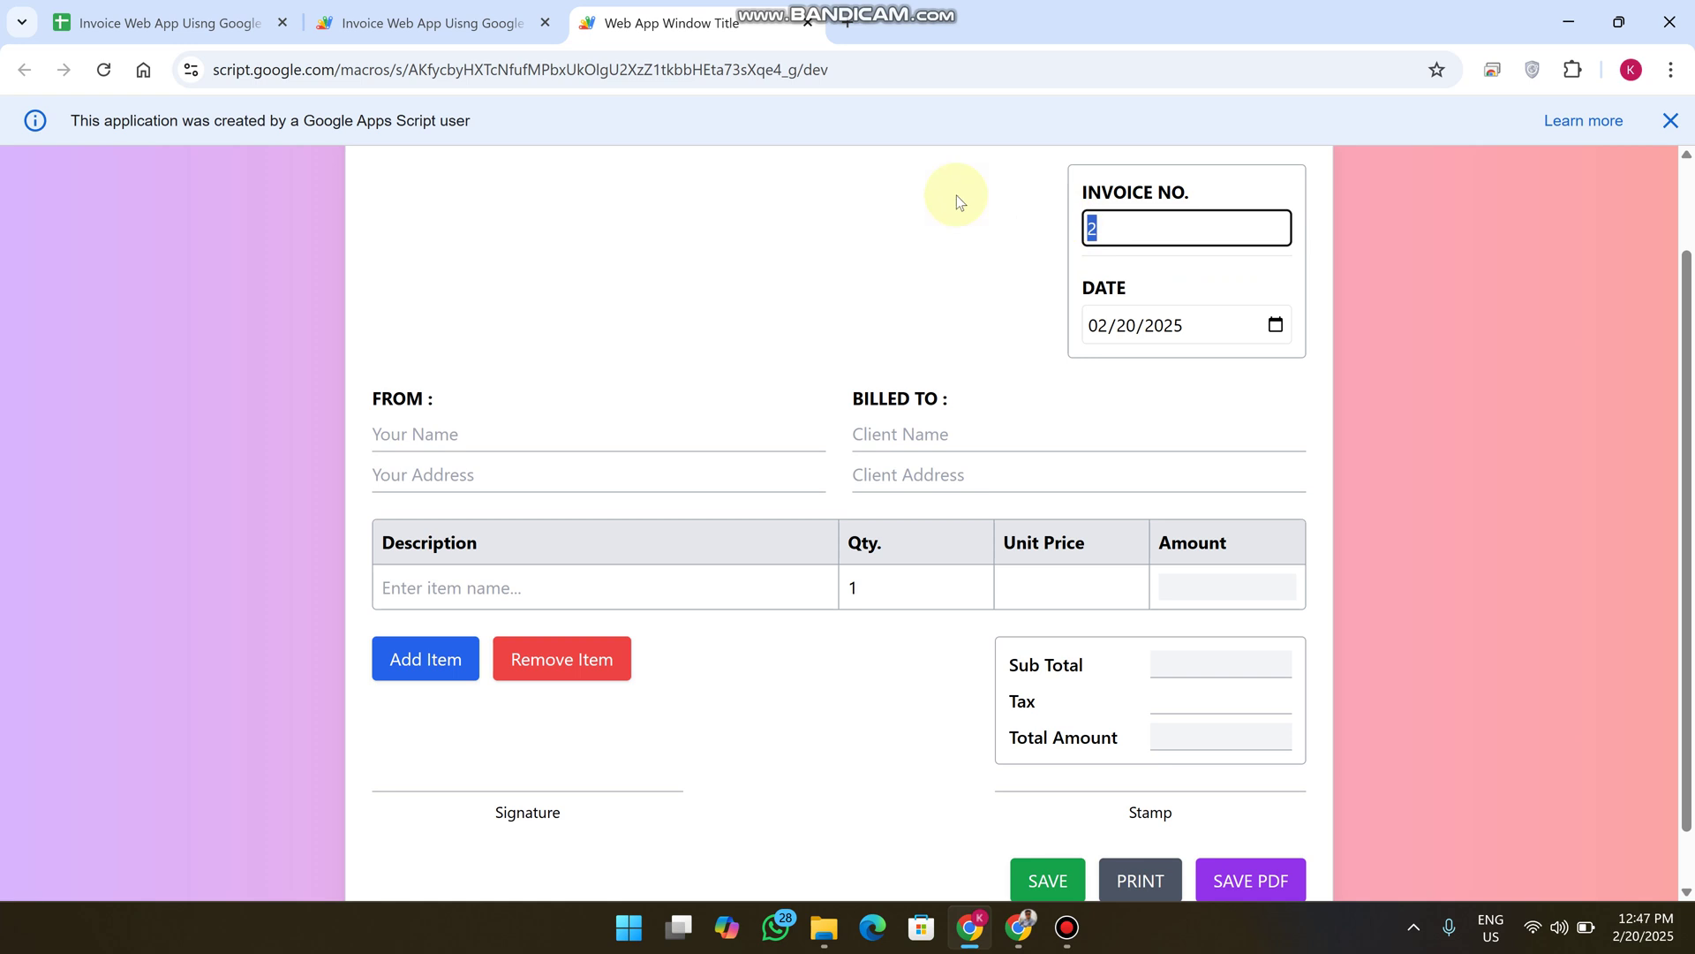
In the spreadsheet, select cell A2 and widen column A to show the full Invoice Number header
left_click(159, 23)
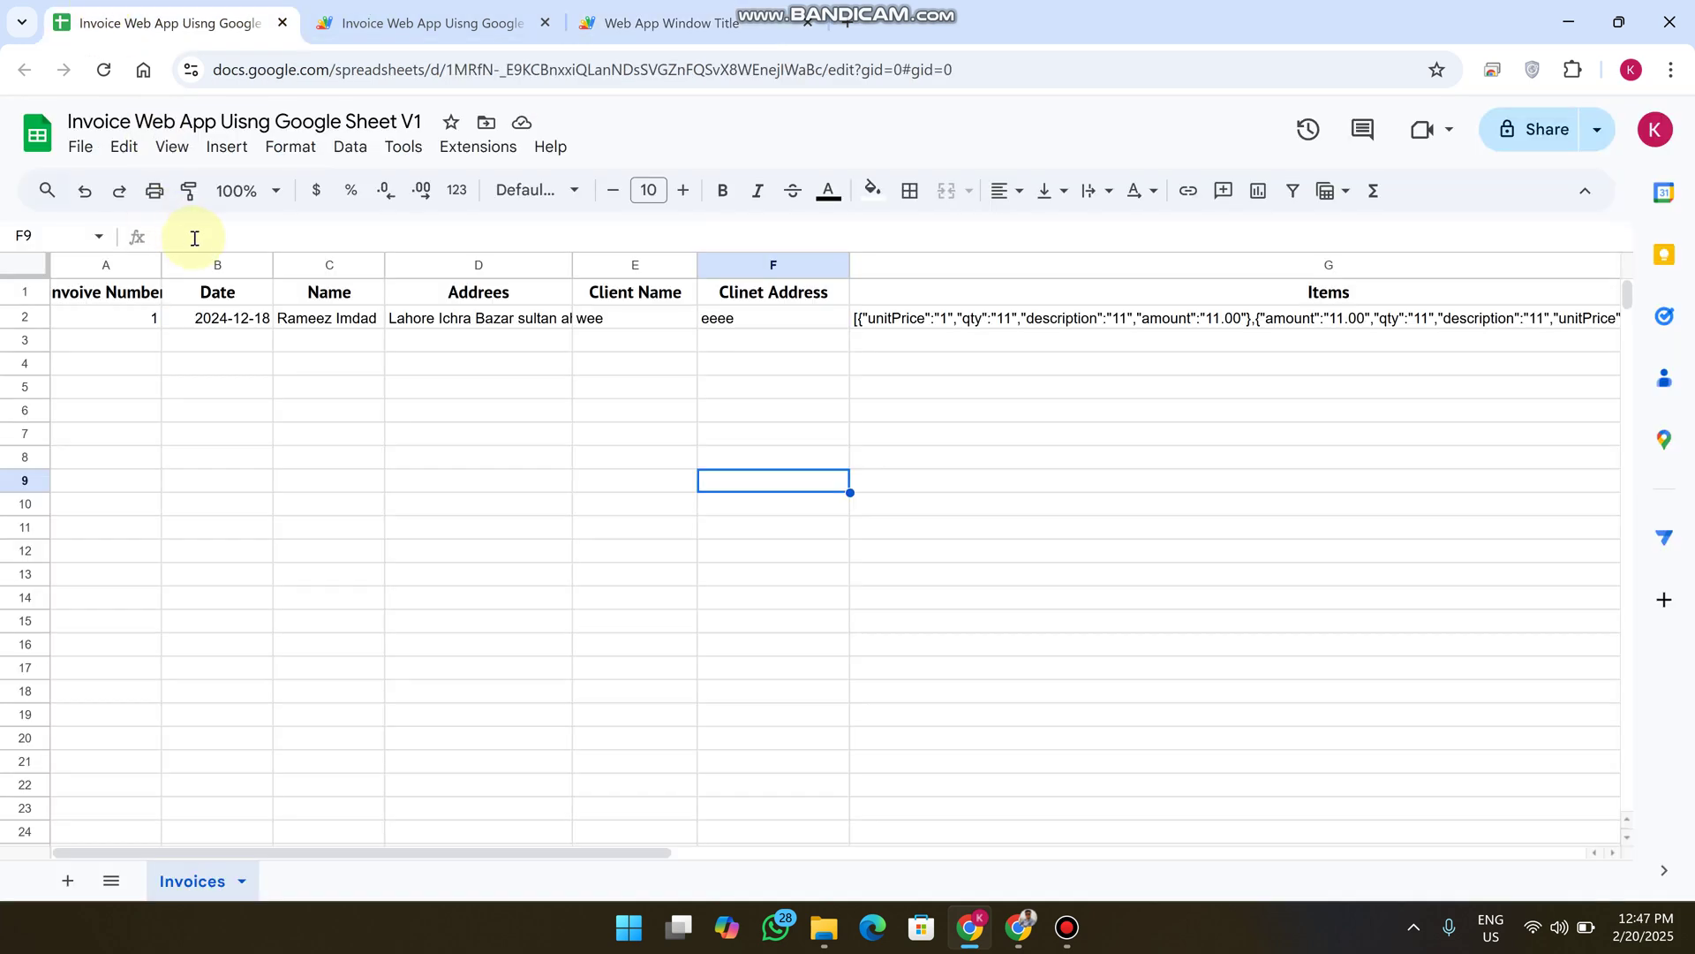
left_click(111, 320)
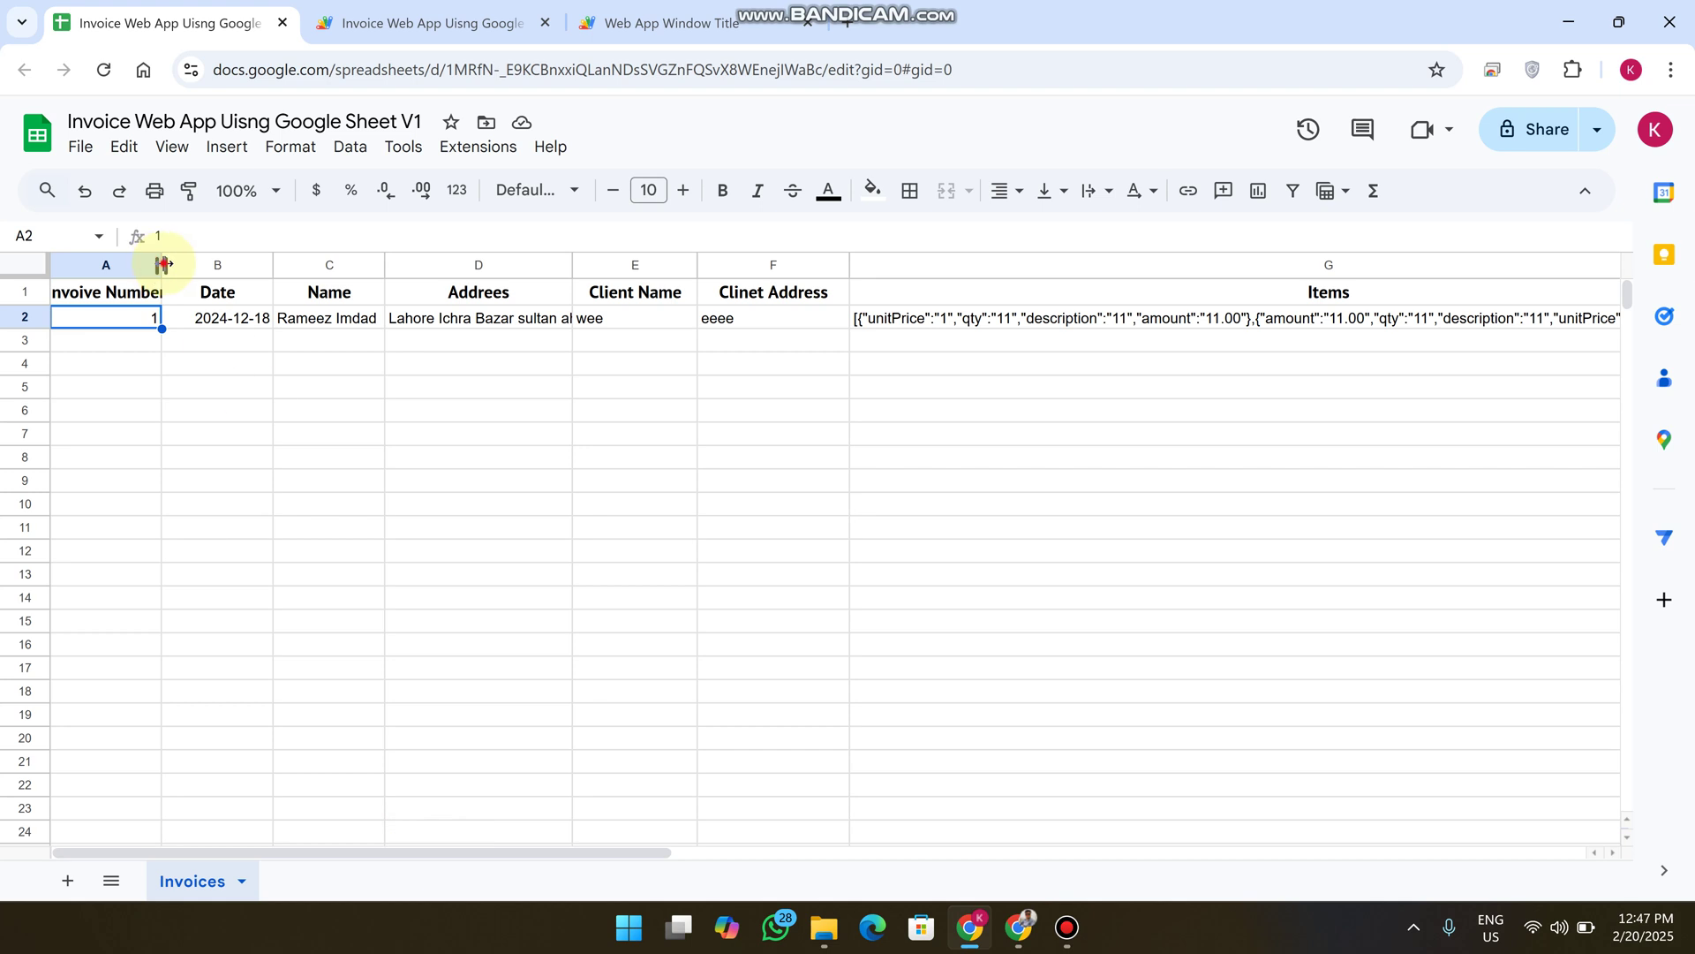
left_click_drag(162, 264, 187, 265)
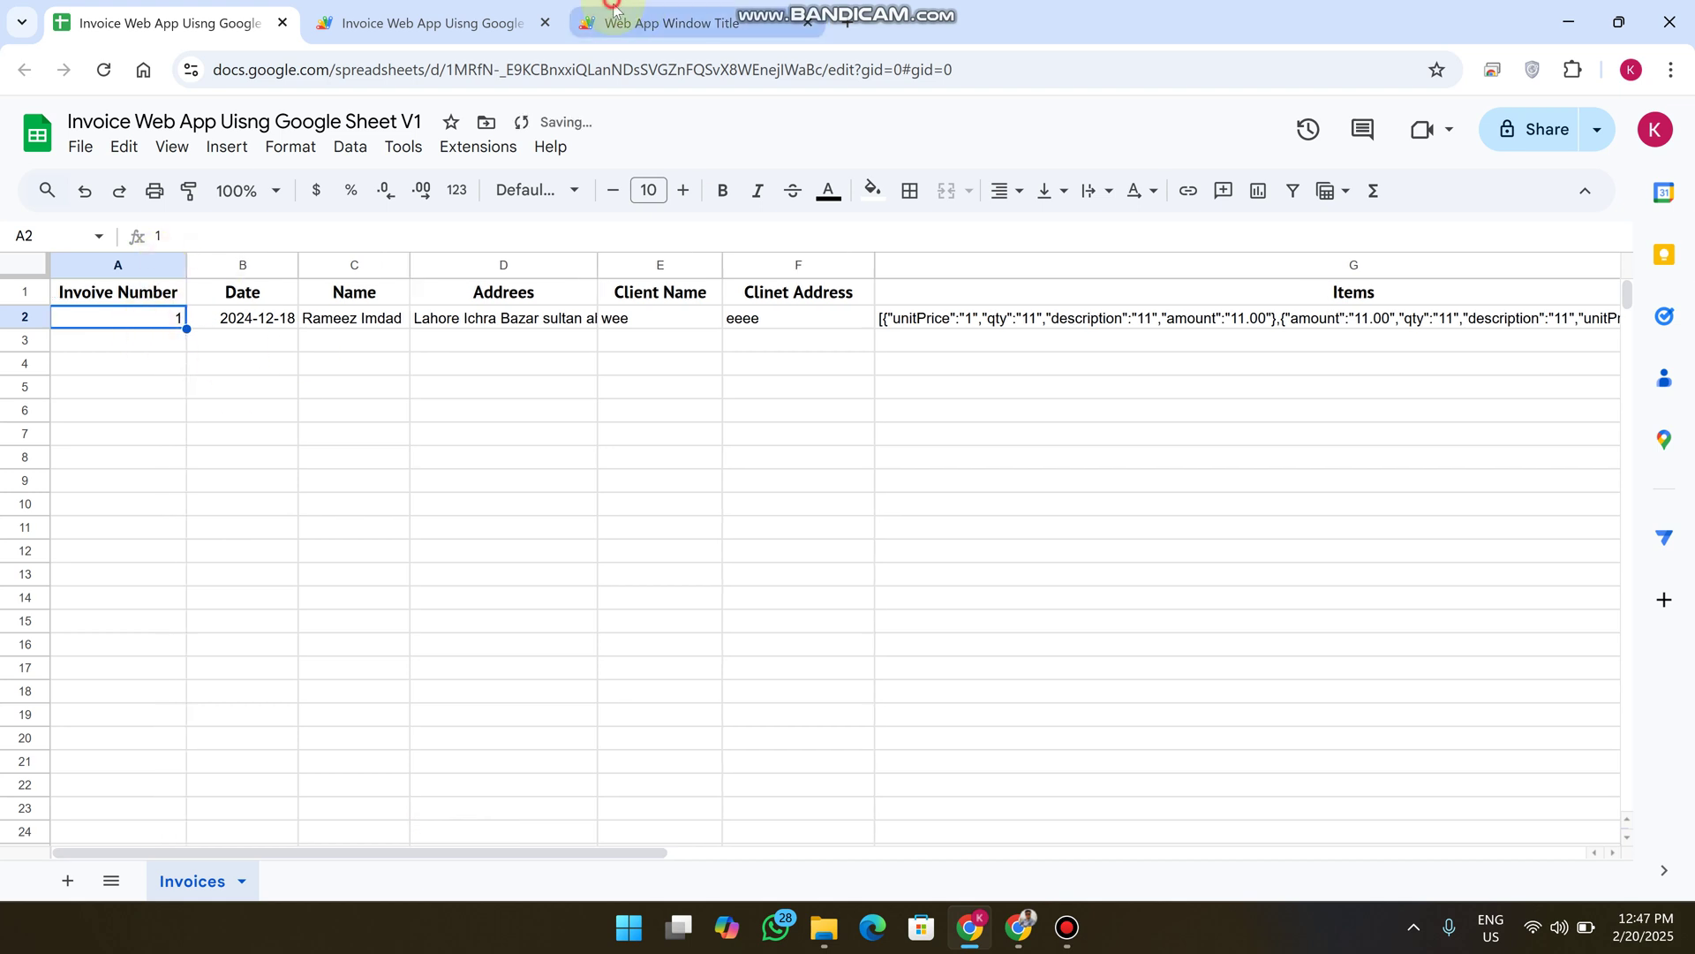
Back on the invoice form, highlight the invoice number and the DATE and FROM labels
left_click(669, 22)
double_click(1086, 227)
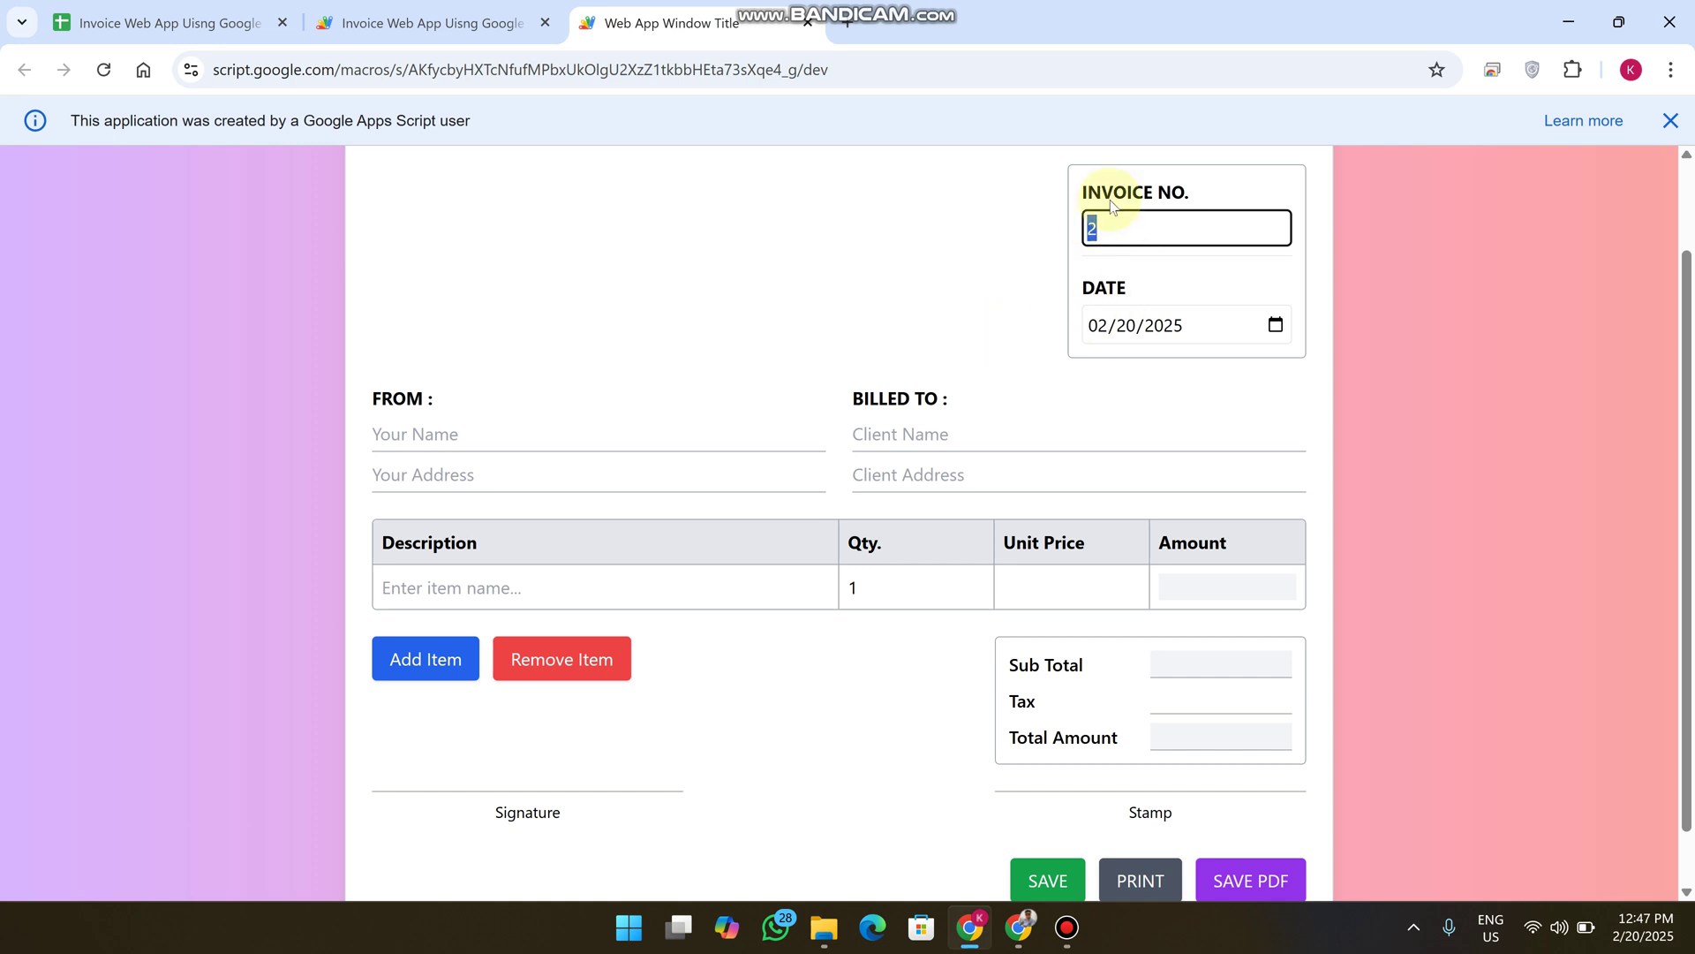
scroll(1152, 332, "up", 2)
double_click(1135, 393)
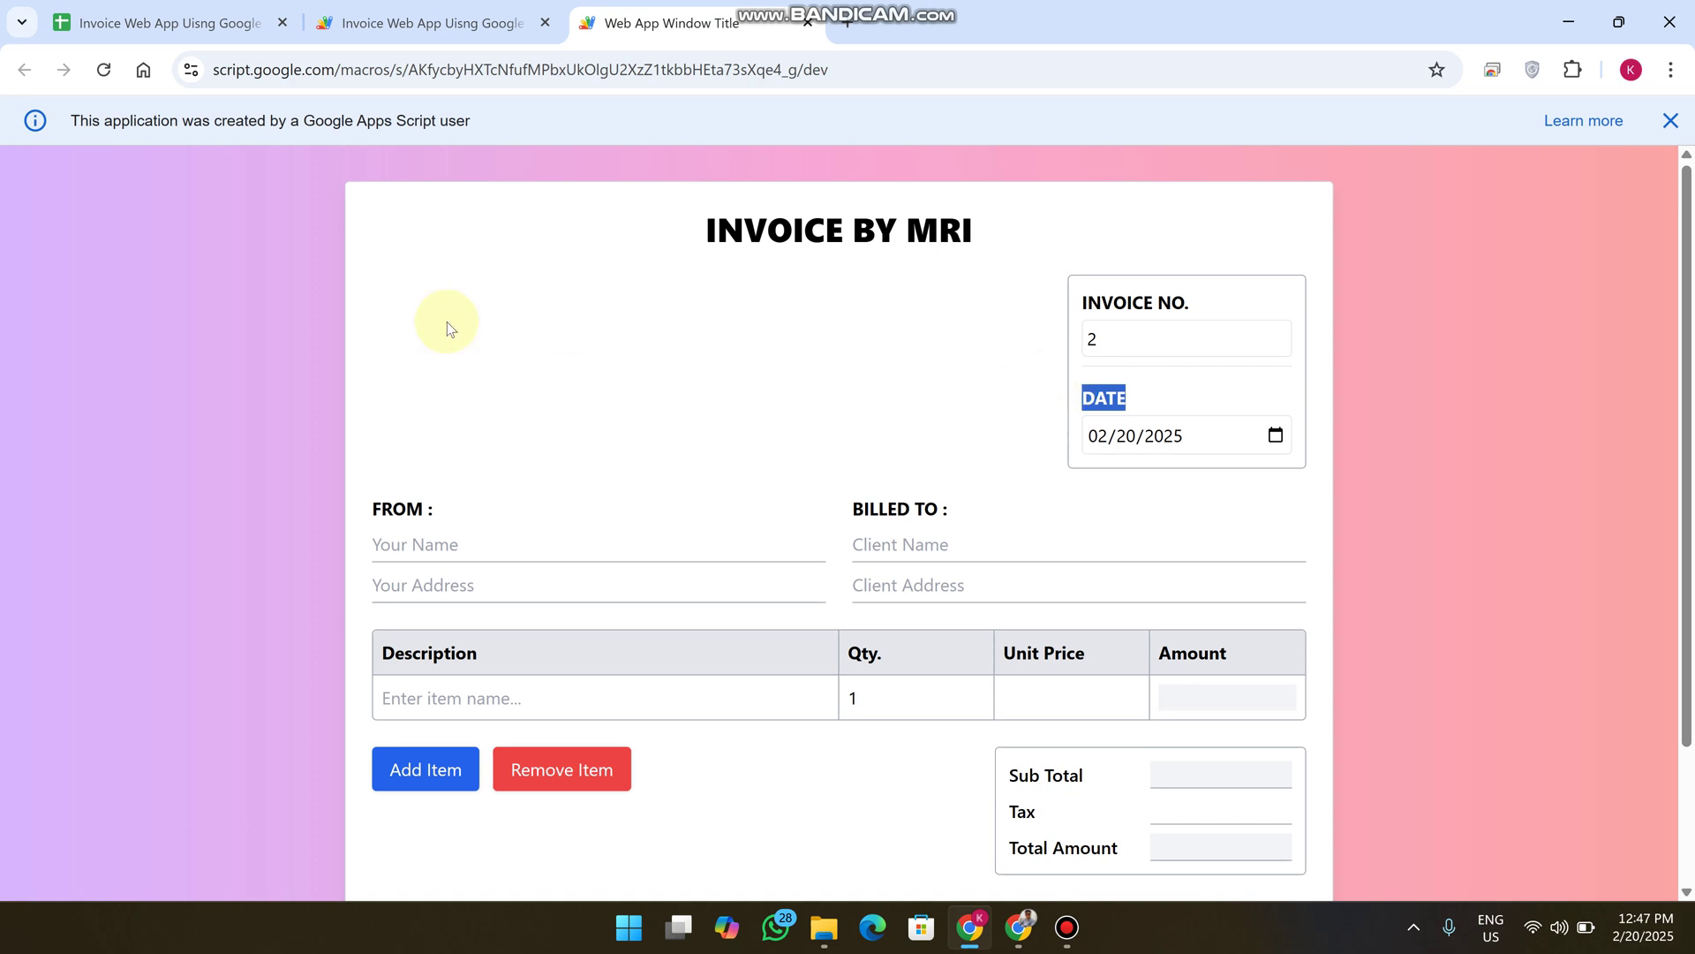
scroll(451, 322, "down", 1)
double_click(391, 398)
Enter the sender's name with a Dubai address and the client's name with an India address
left_click(405, 434)
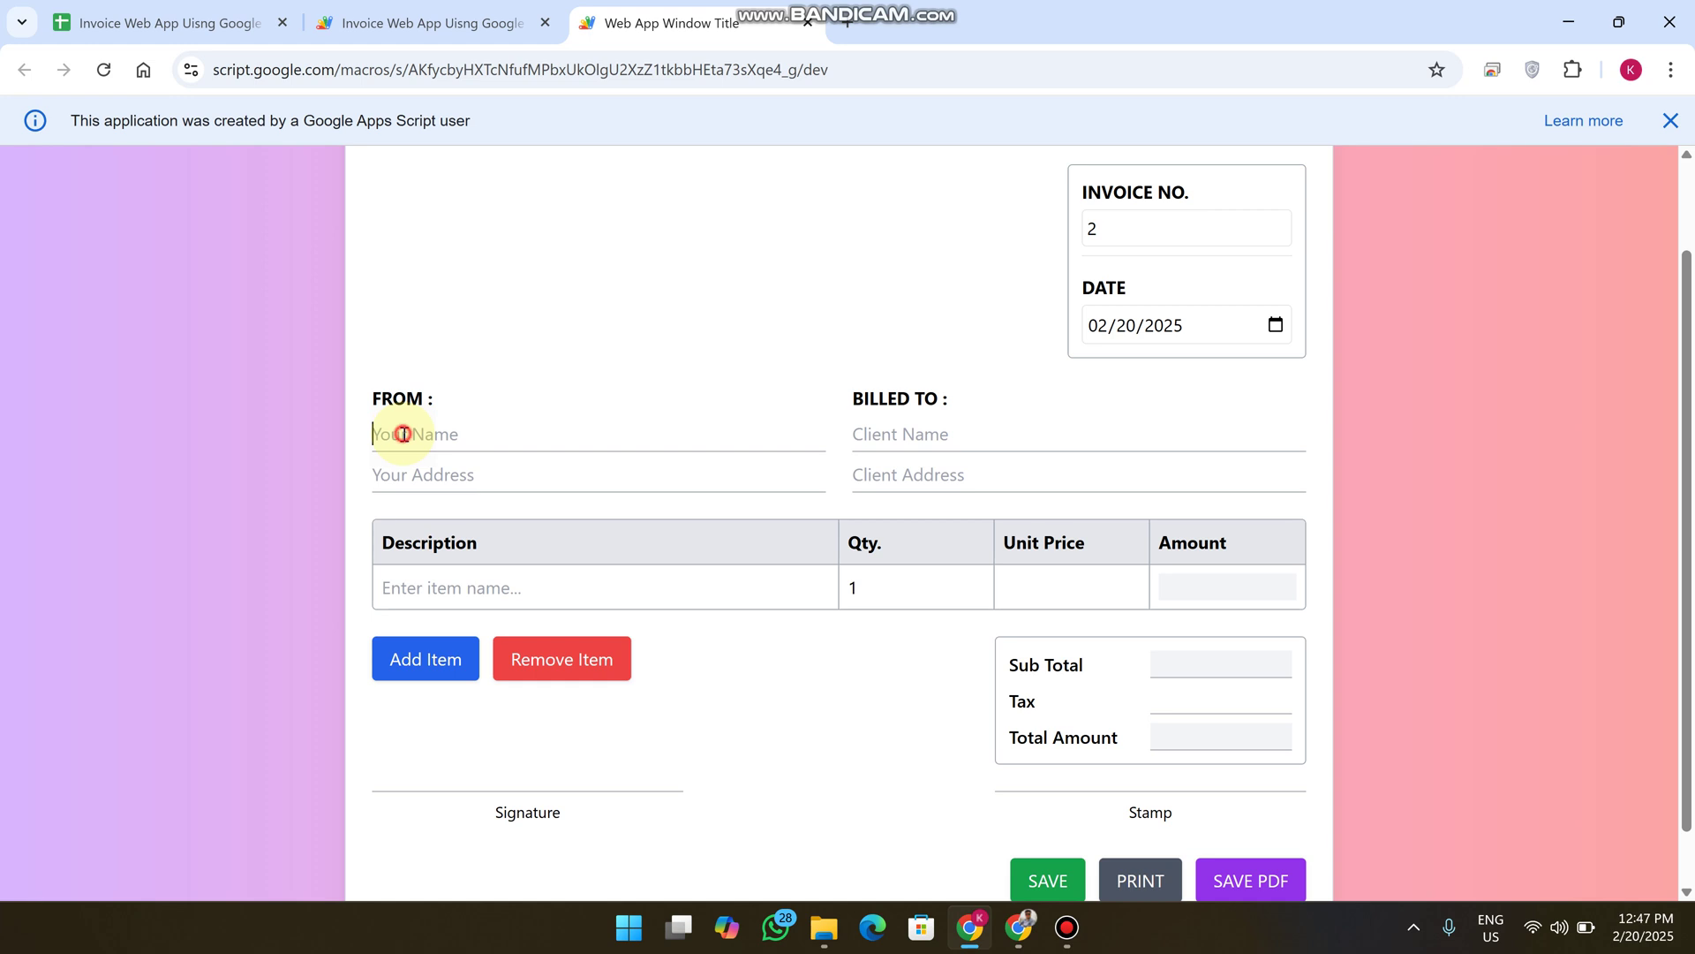
type("Ram")
type("Dubai")
key("Tab")
type("A")
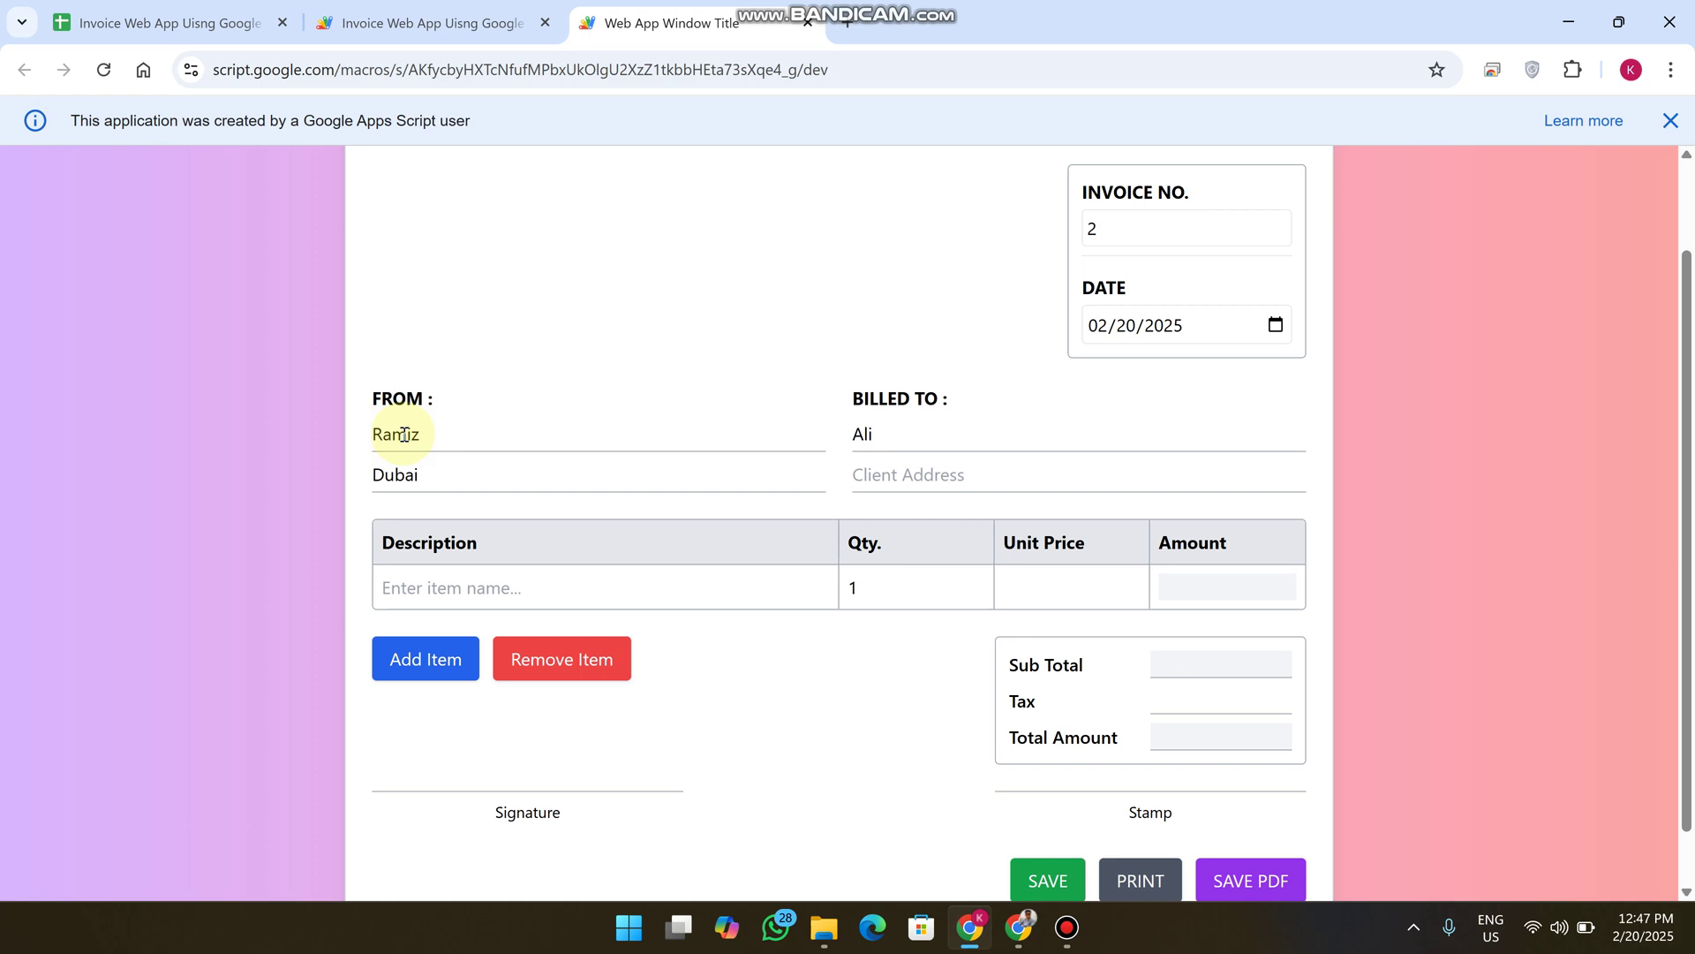
type("India")
left_click(435, 589)
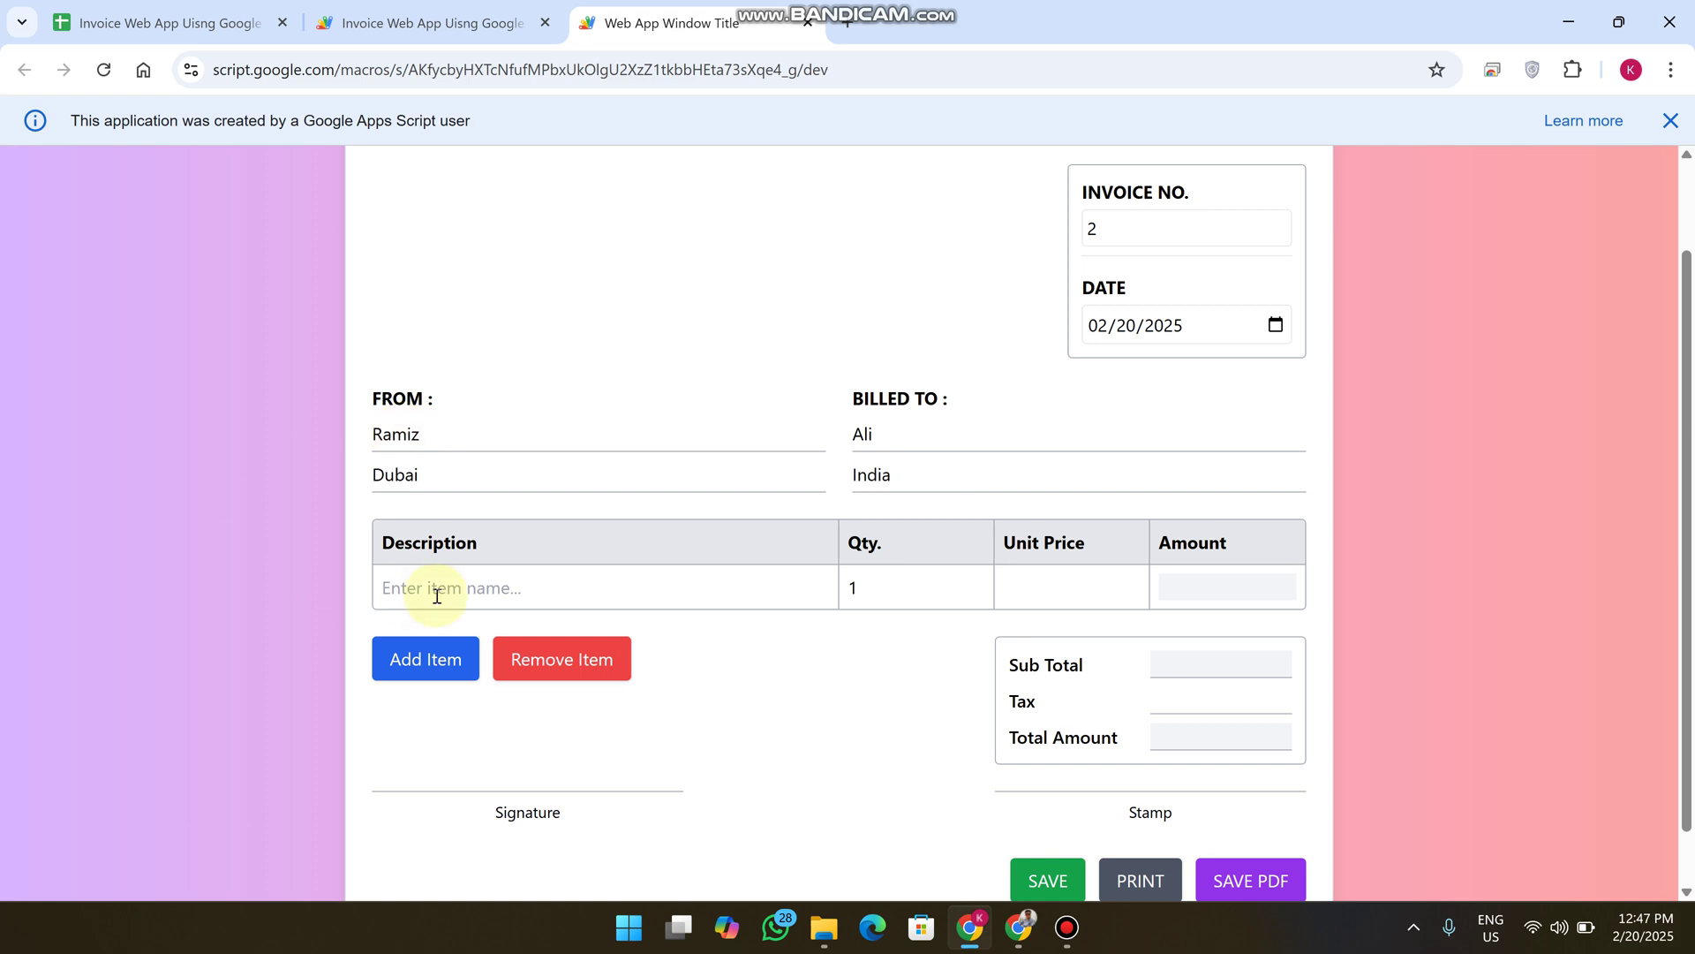
type("Google Ap")
type("script")
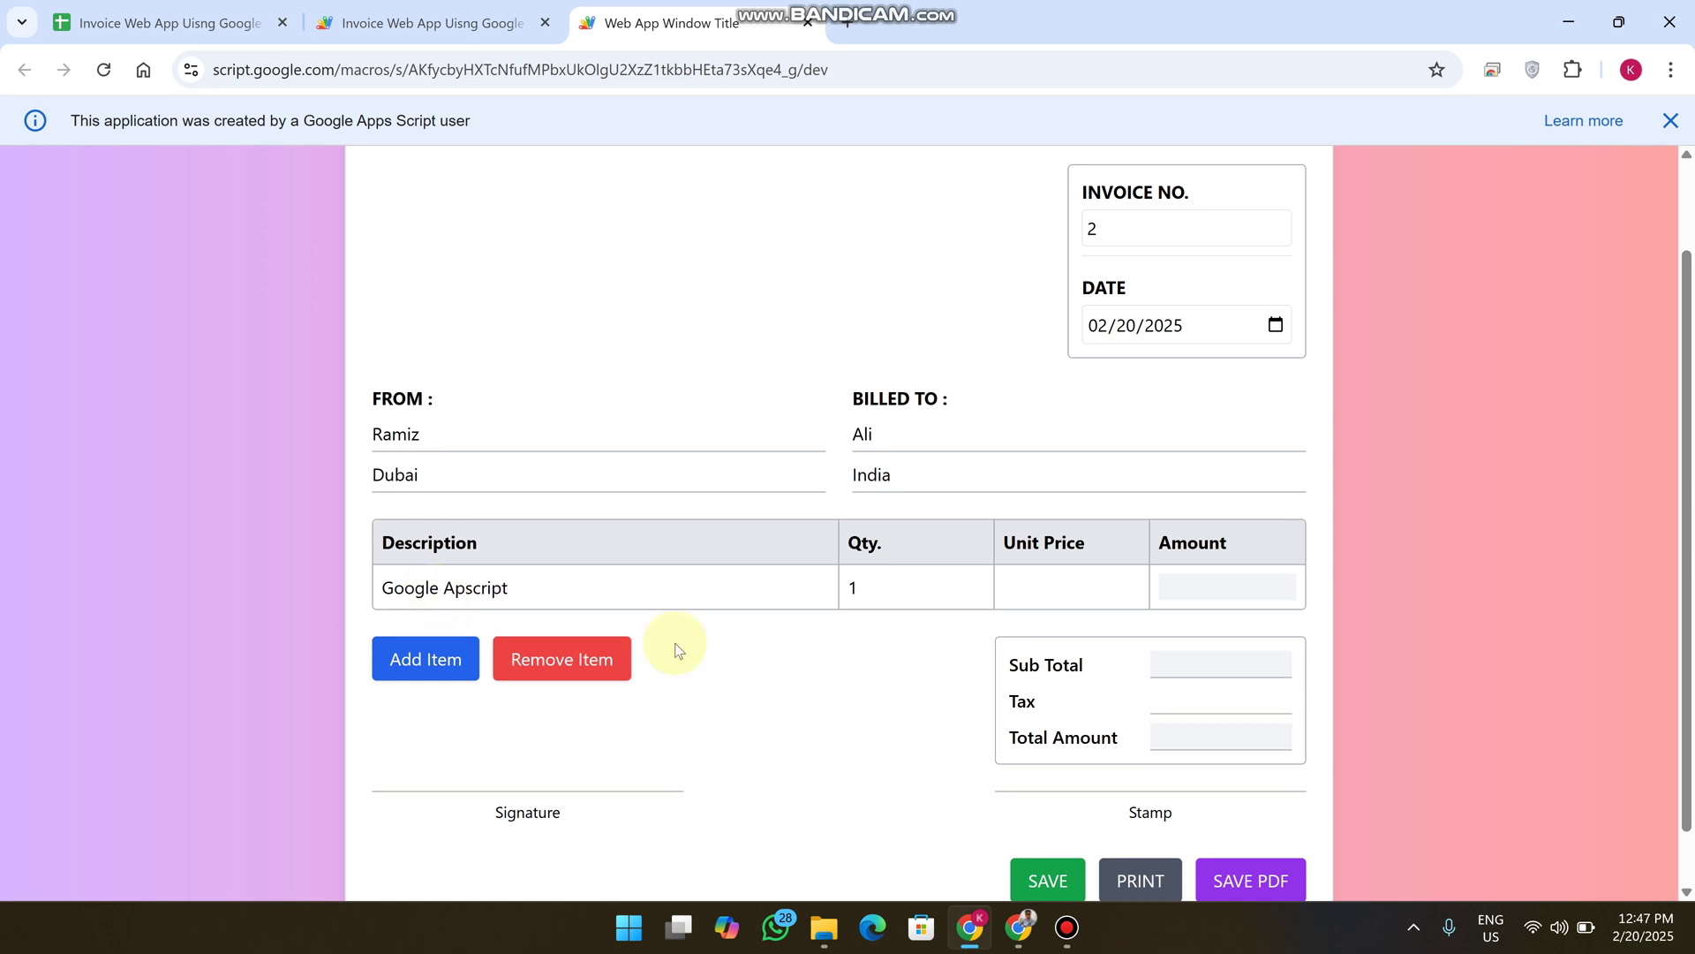
Price Google Apscript at 1500 and add a Google Sheet line at 60, subtotal 1560.00
left_click(1081, 581)
type("150")
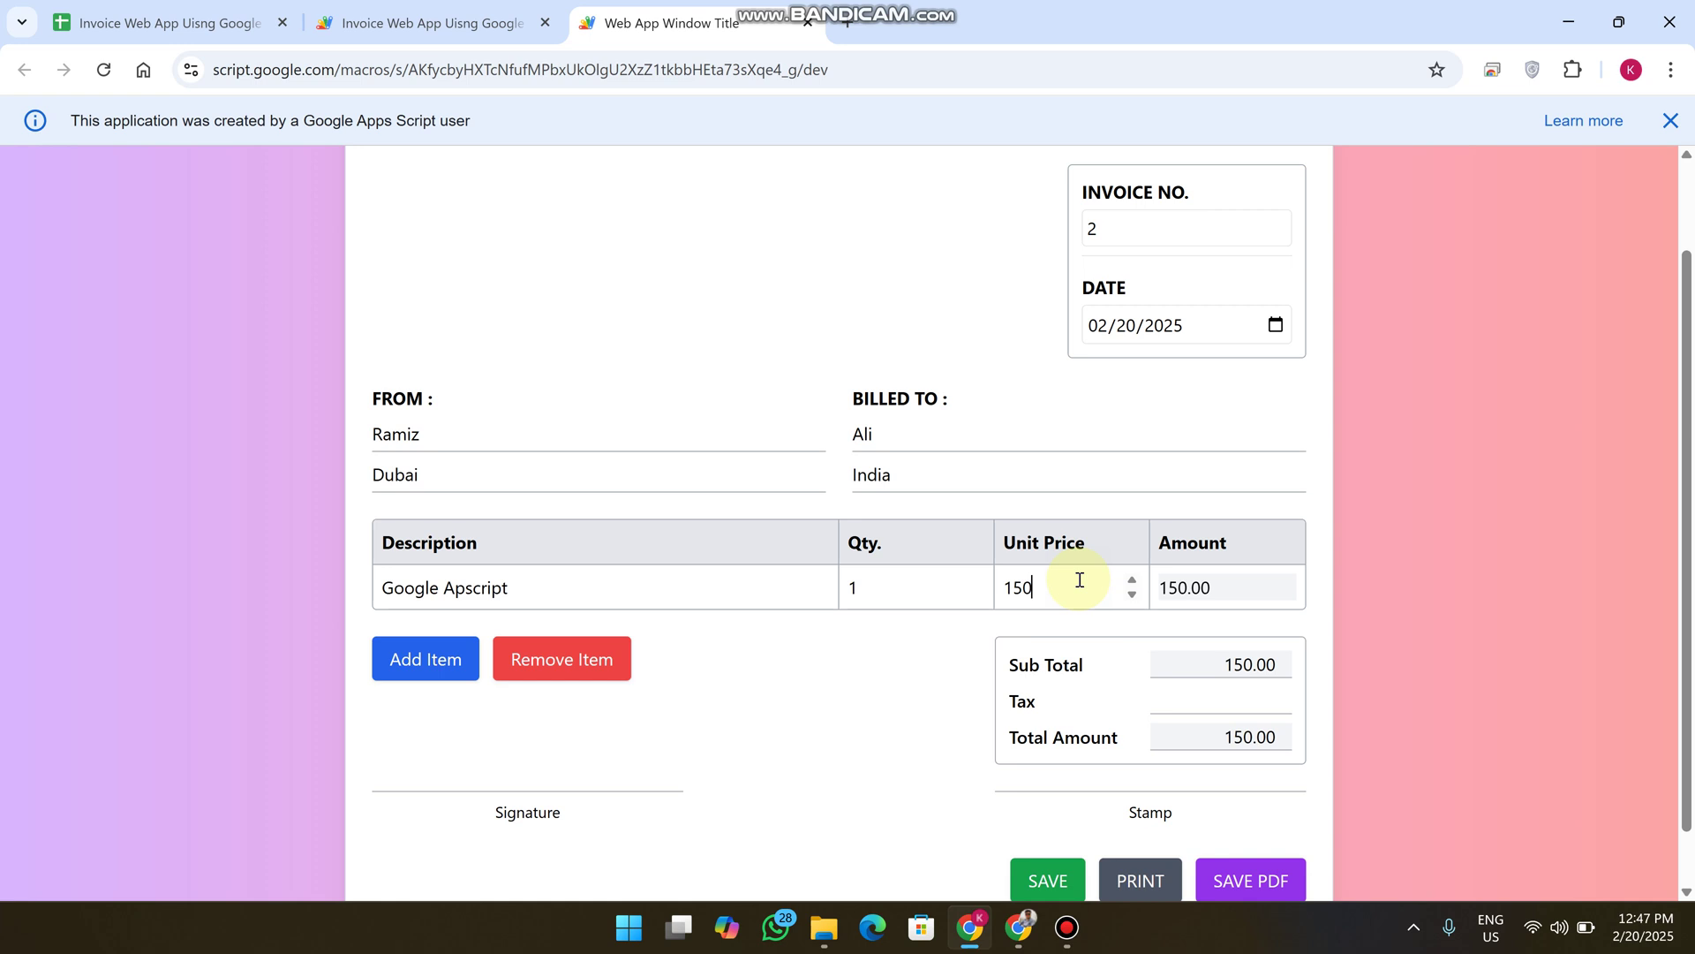
type("0")
left_click(425, 659)
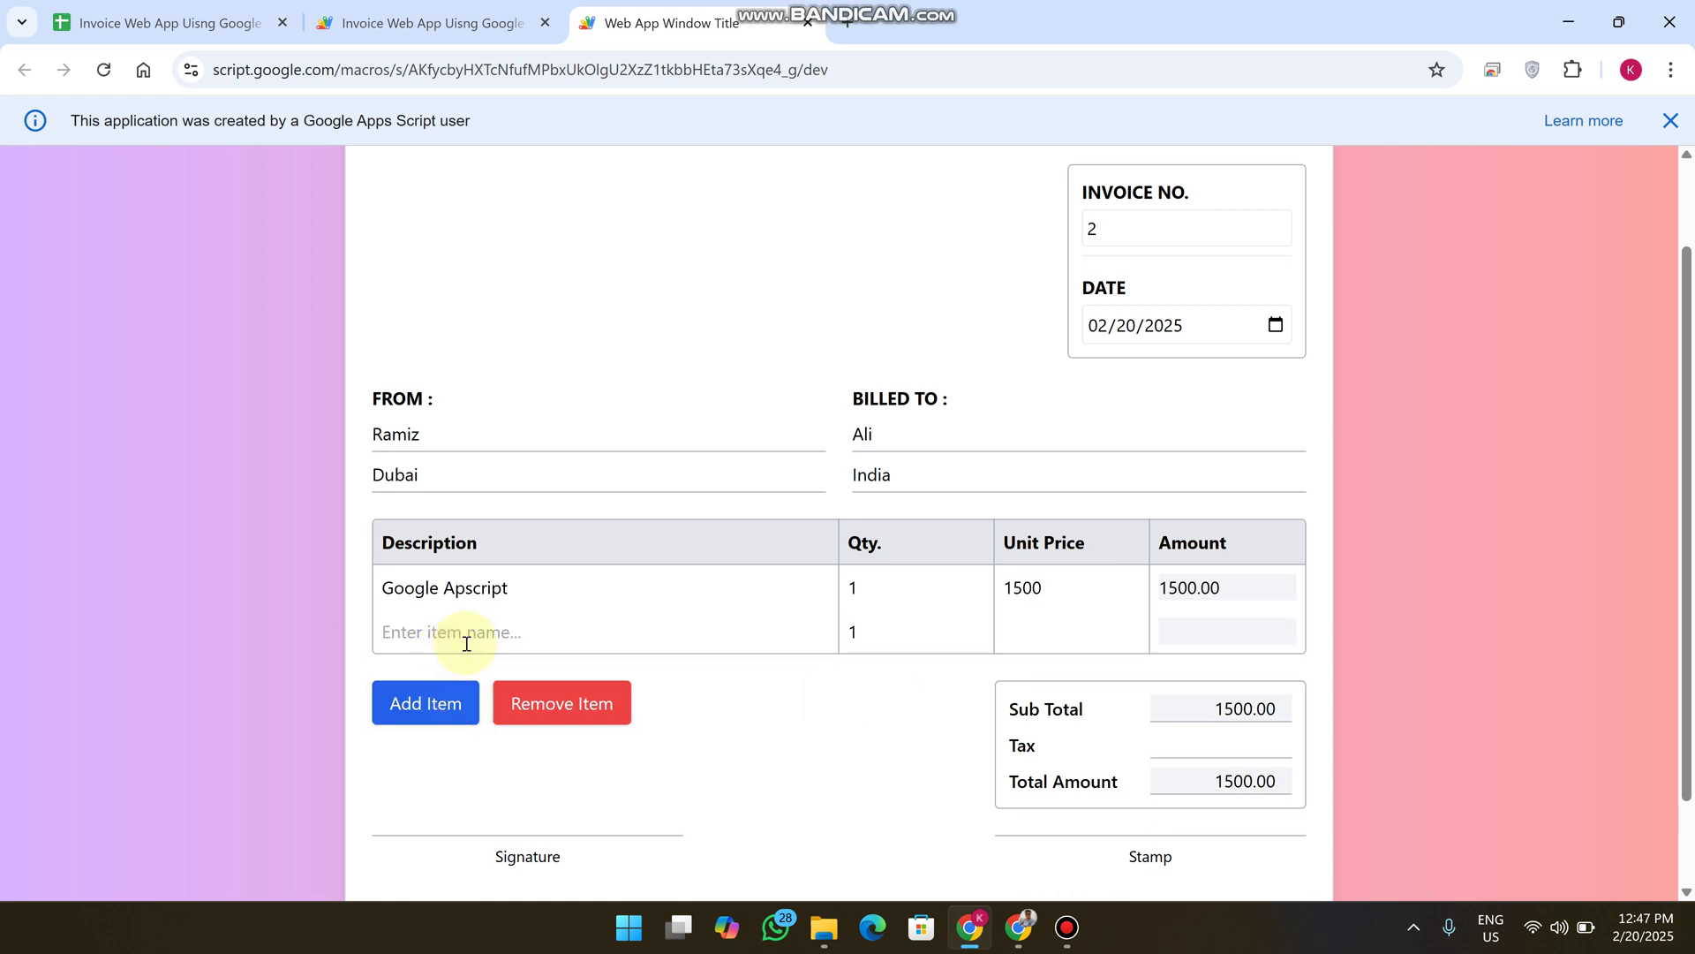
left_click(469, 634)
type("Google She")
type("et")
left_click(1057, 619)
type("6")
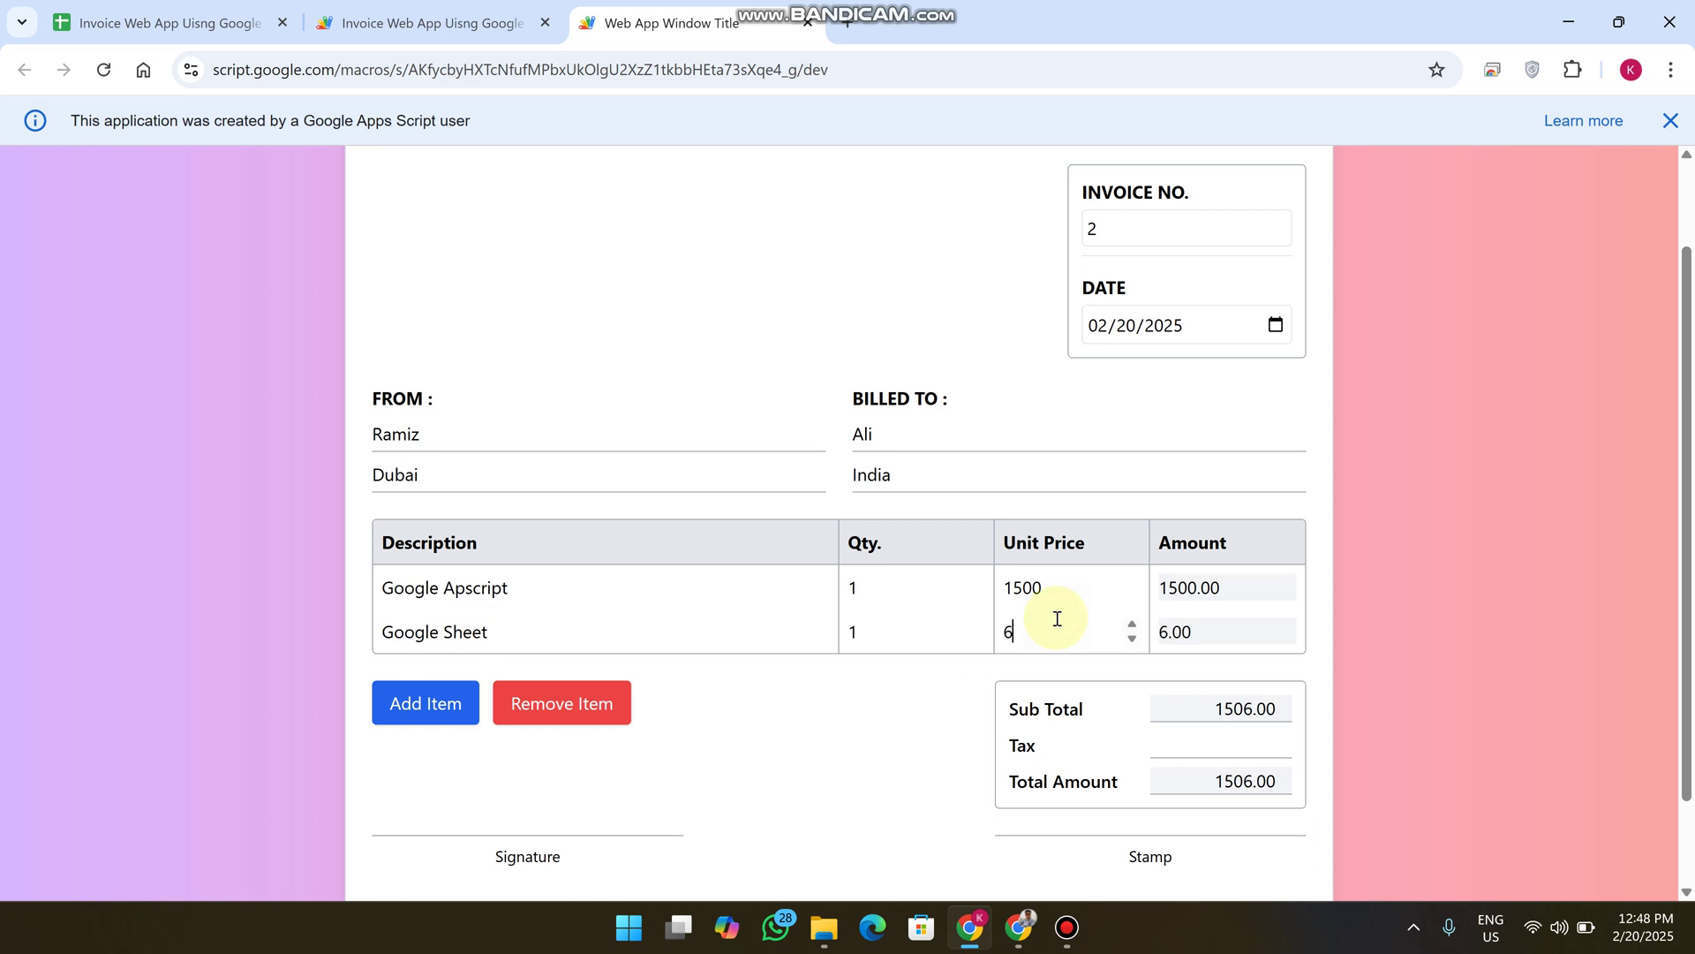
type("0")
scroll(1256, 609, "down", 1)
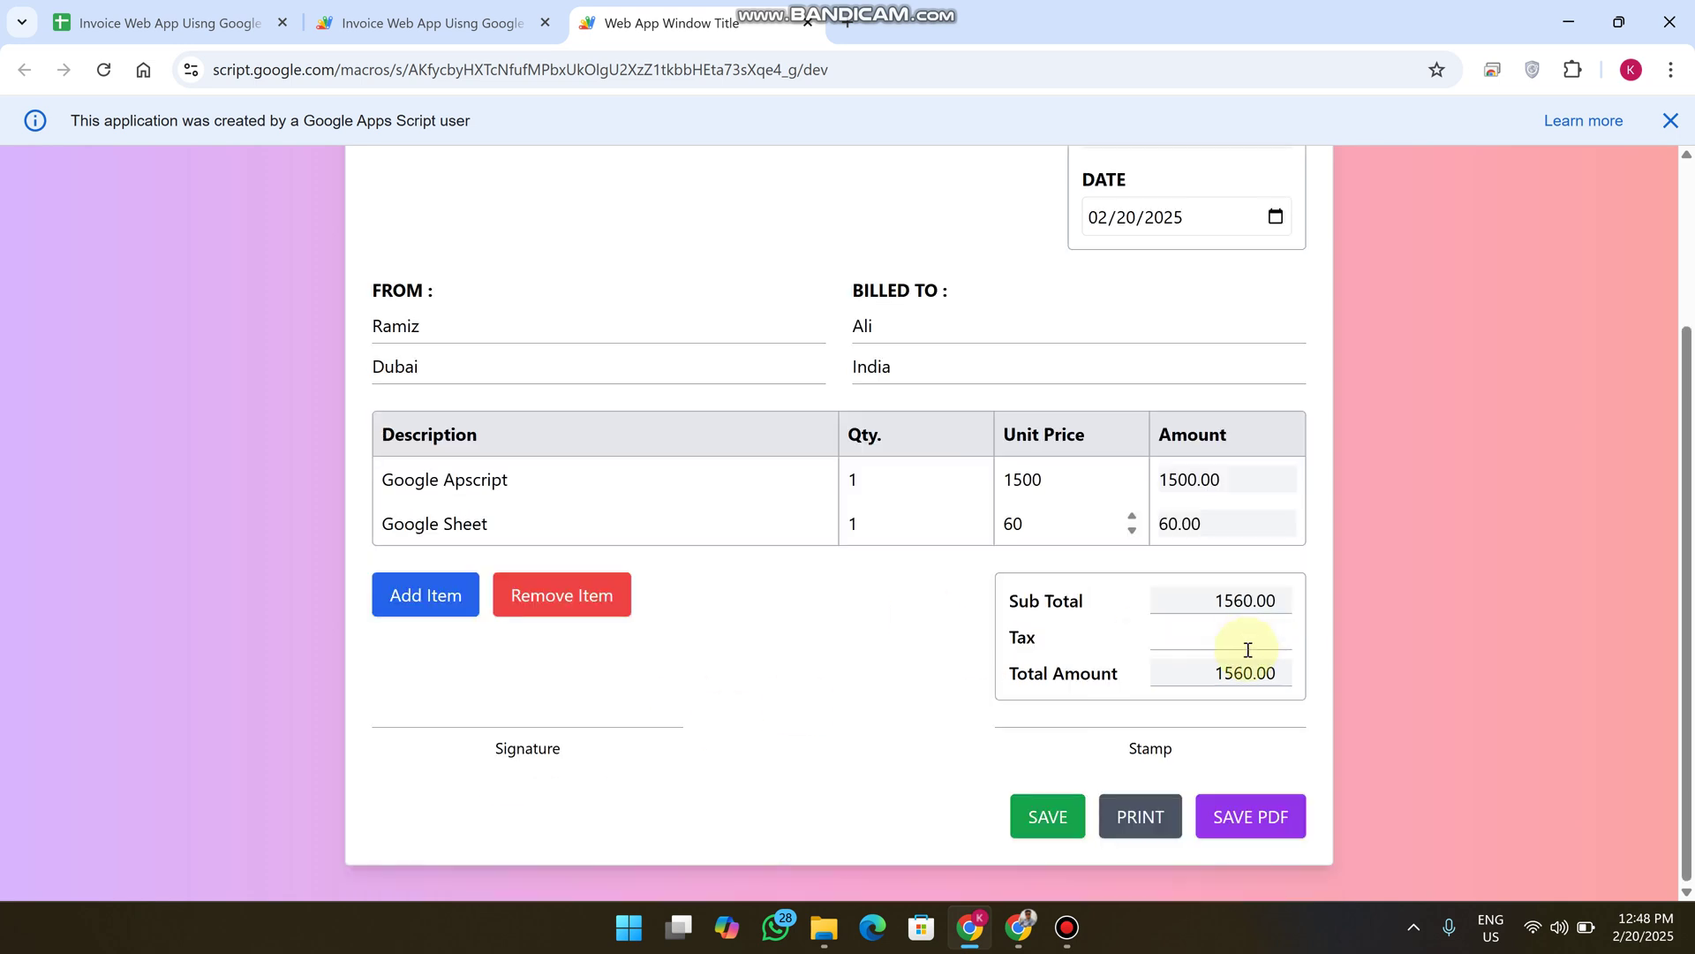
Replace a mistaken tax of 10 with 50, bringing the total to 1610.00, and print
left_click(1247, 632)
double_click(1047, 601)
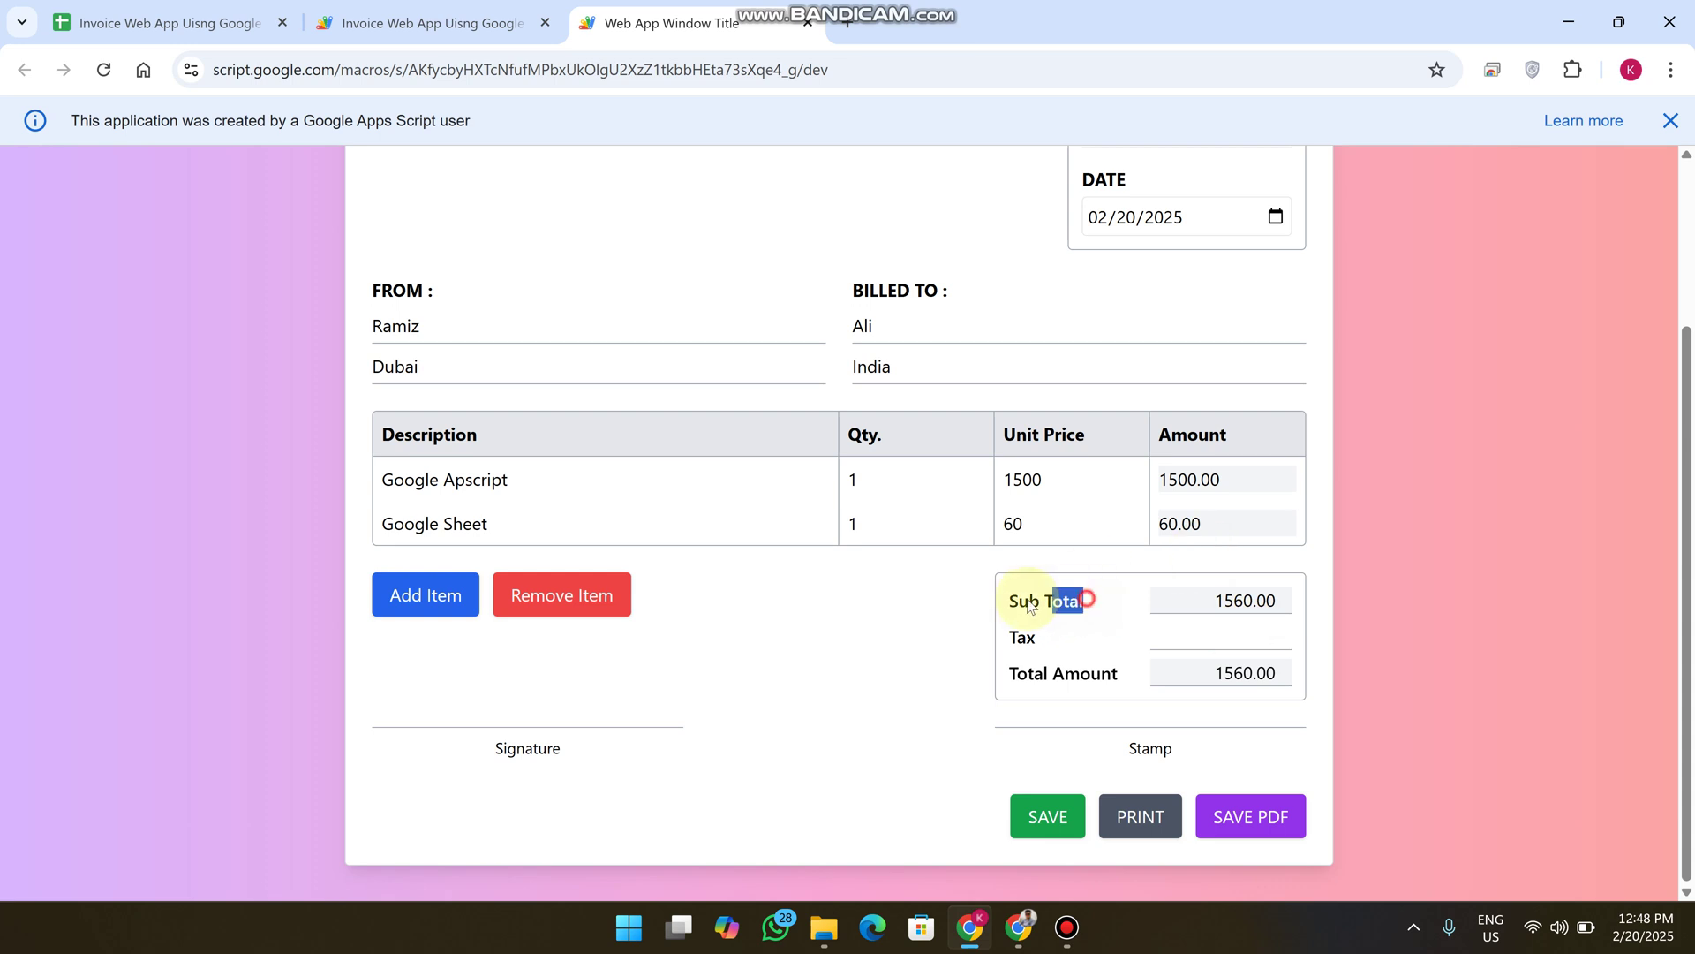
left_click(1247, 635)
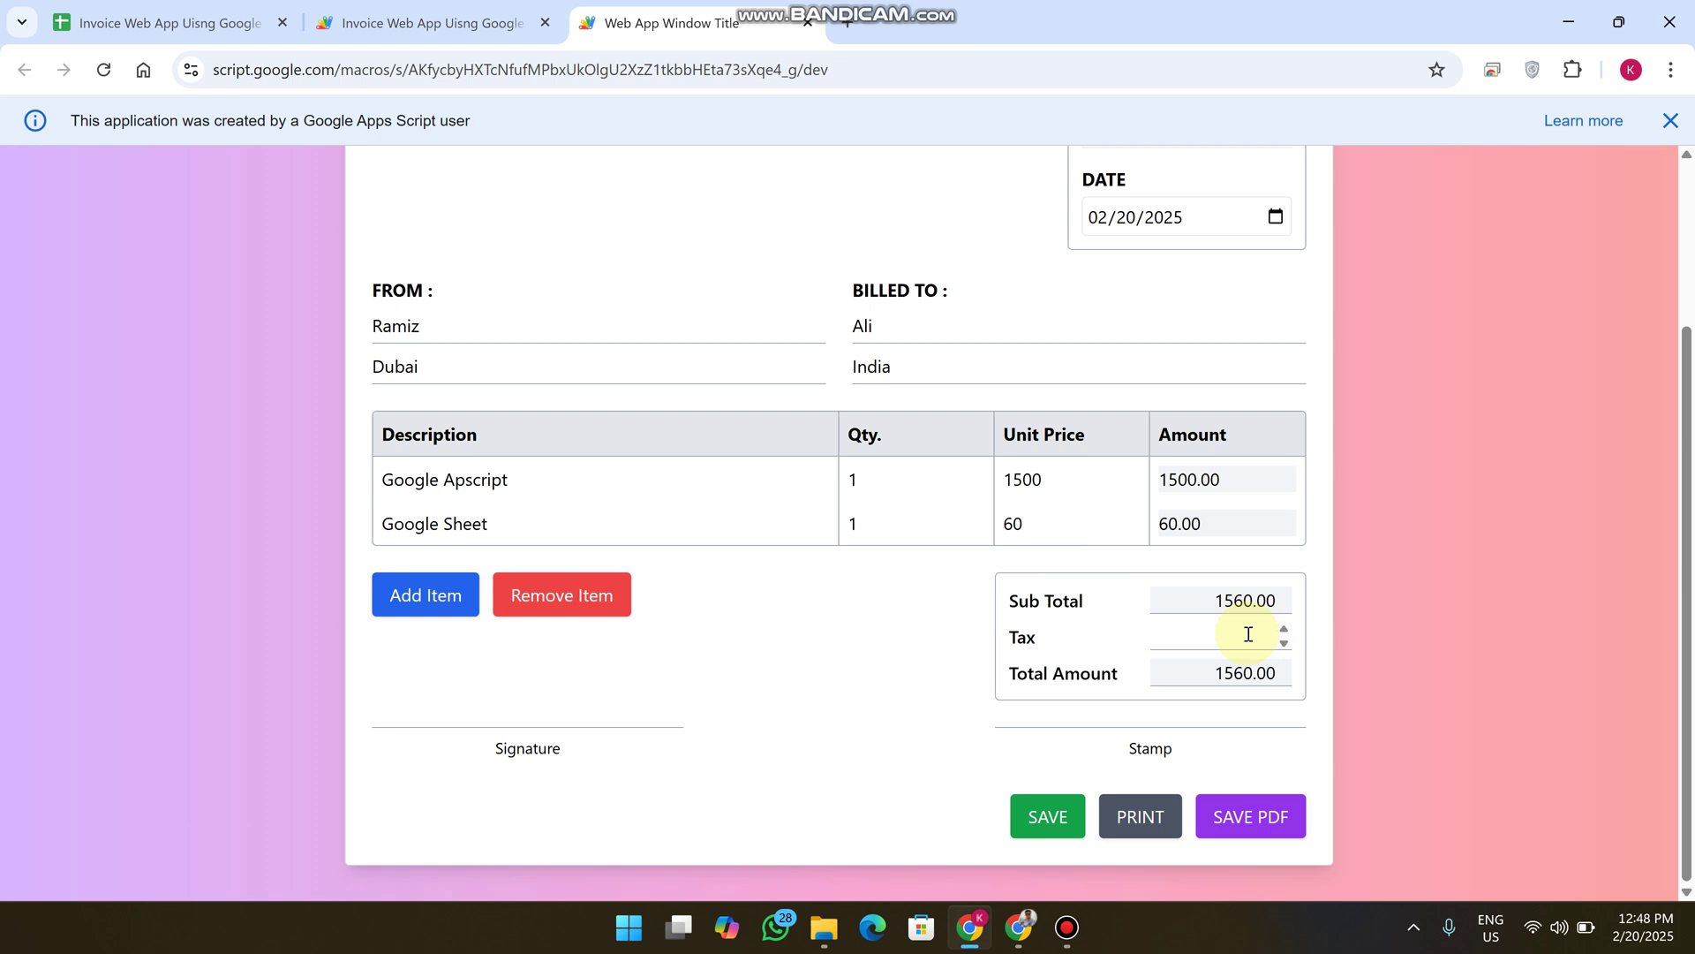
type("10")
key("BackSpace")
key("BackSpace")
type("50")
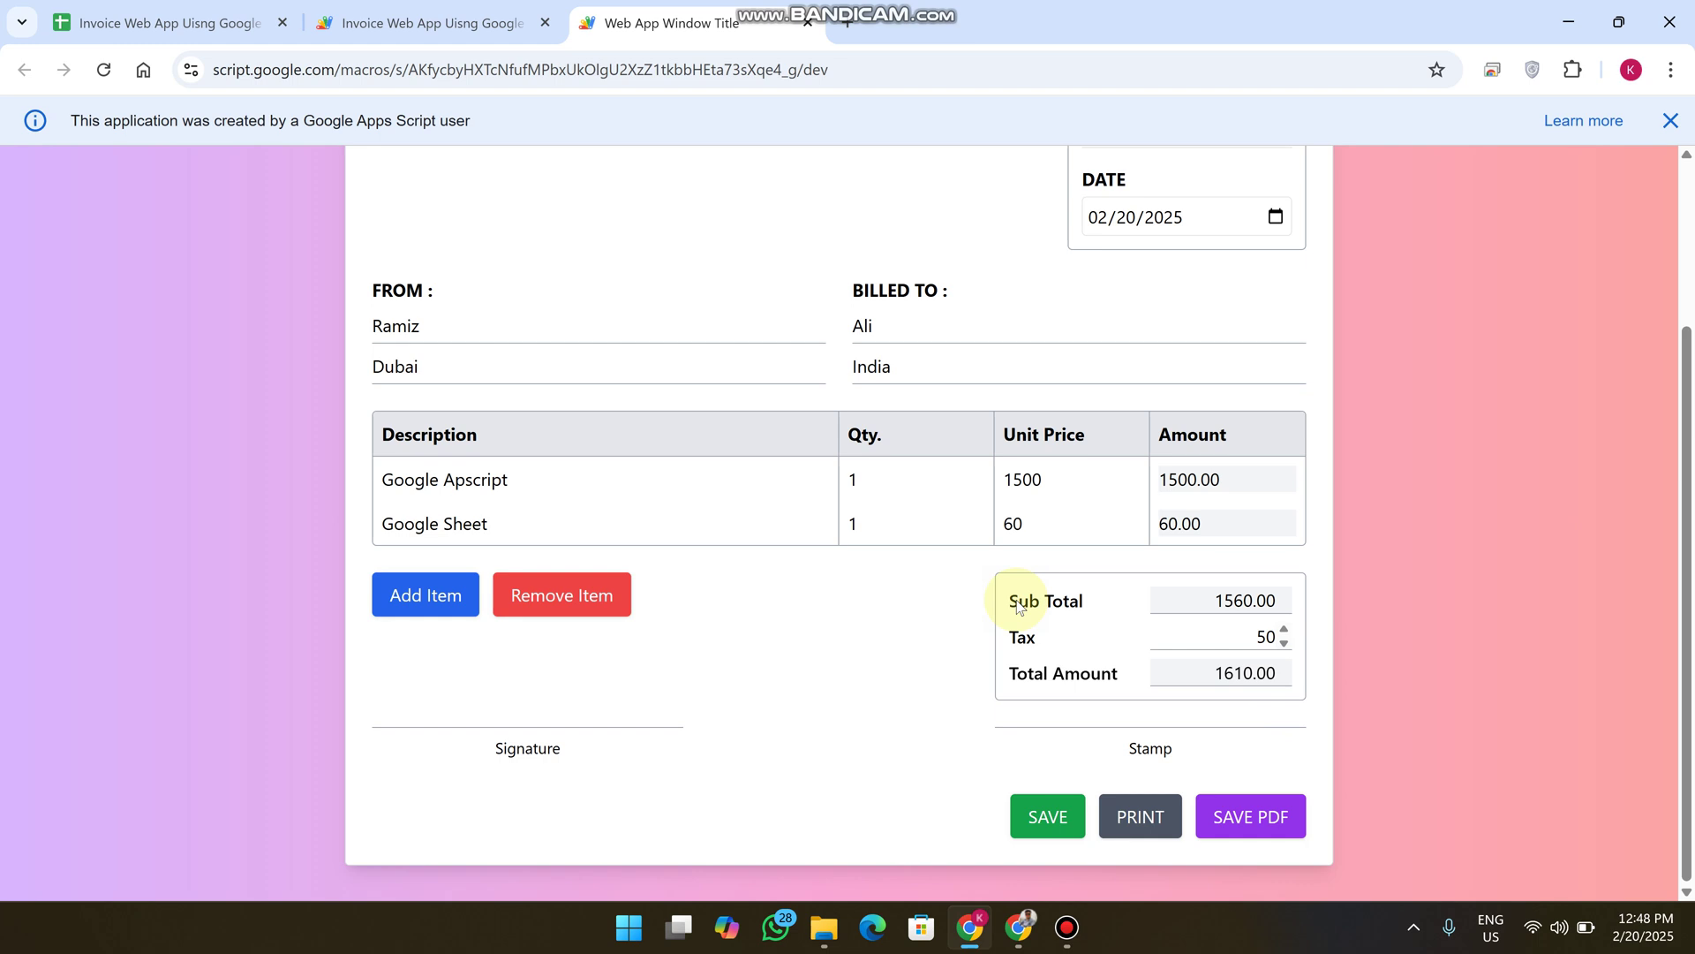
left_click(1141, 816)
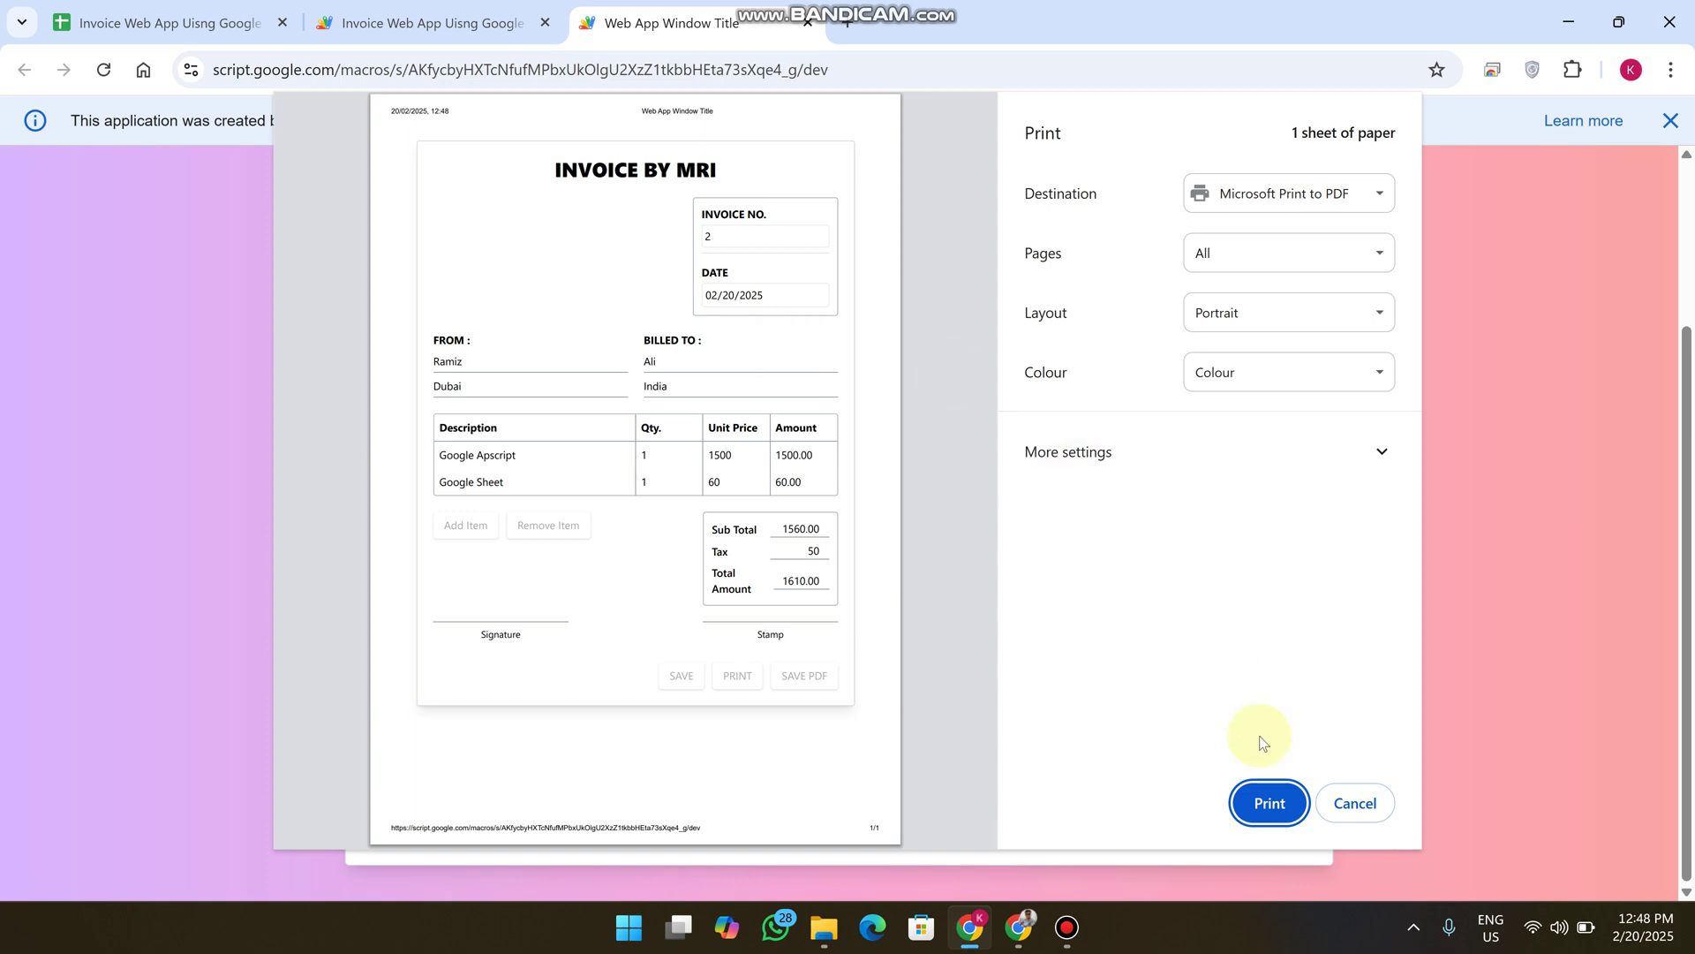
Cancel printing, download the invoice as invoice.pdf, and return to the invoice form
left_click(1356, 803)
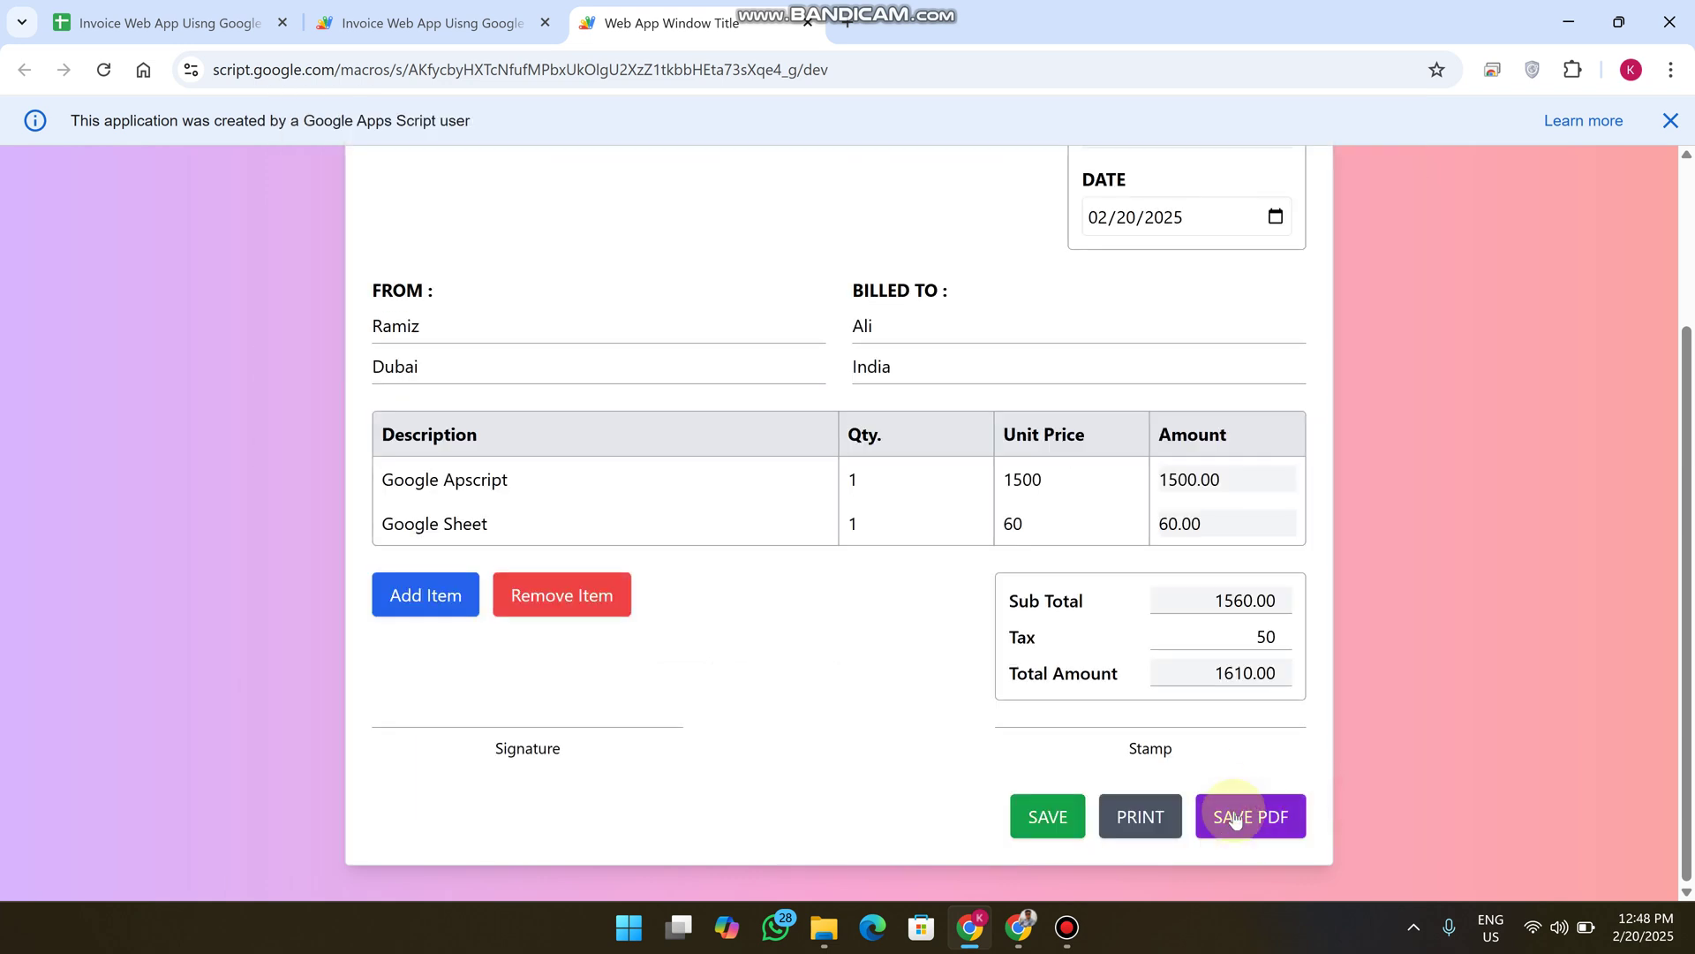
left_click(1235, 818)
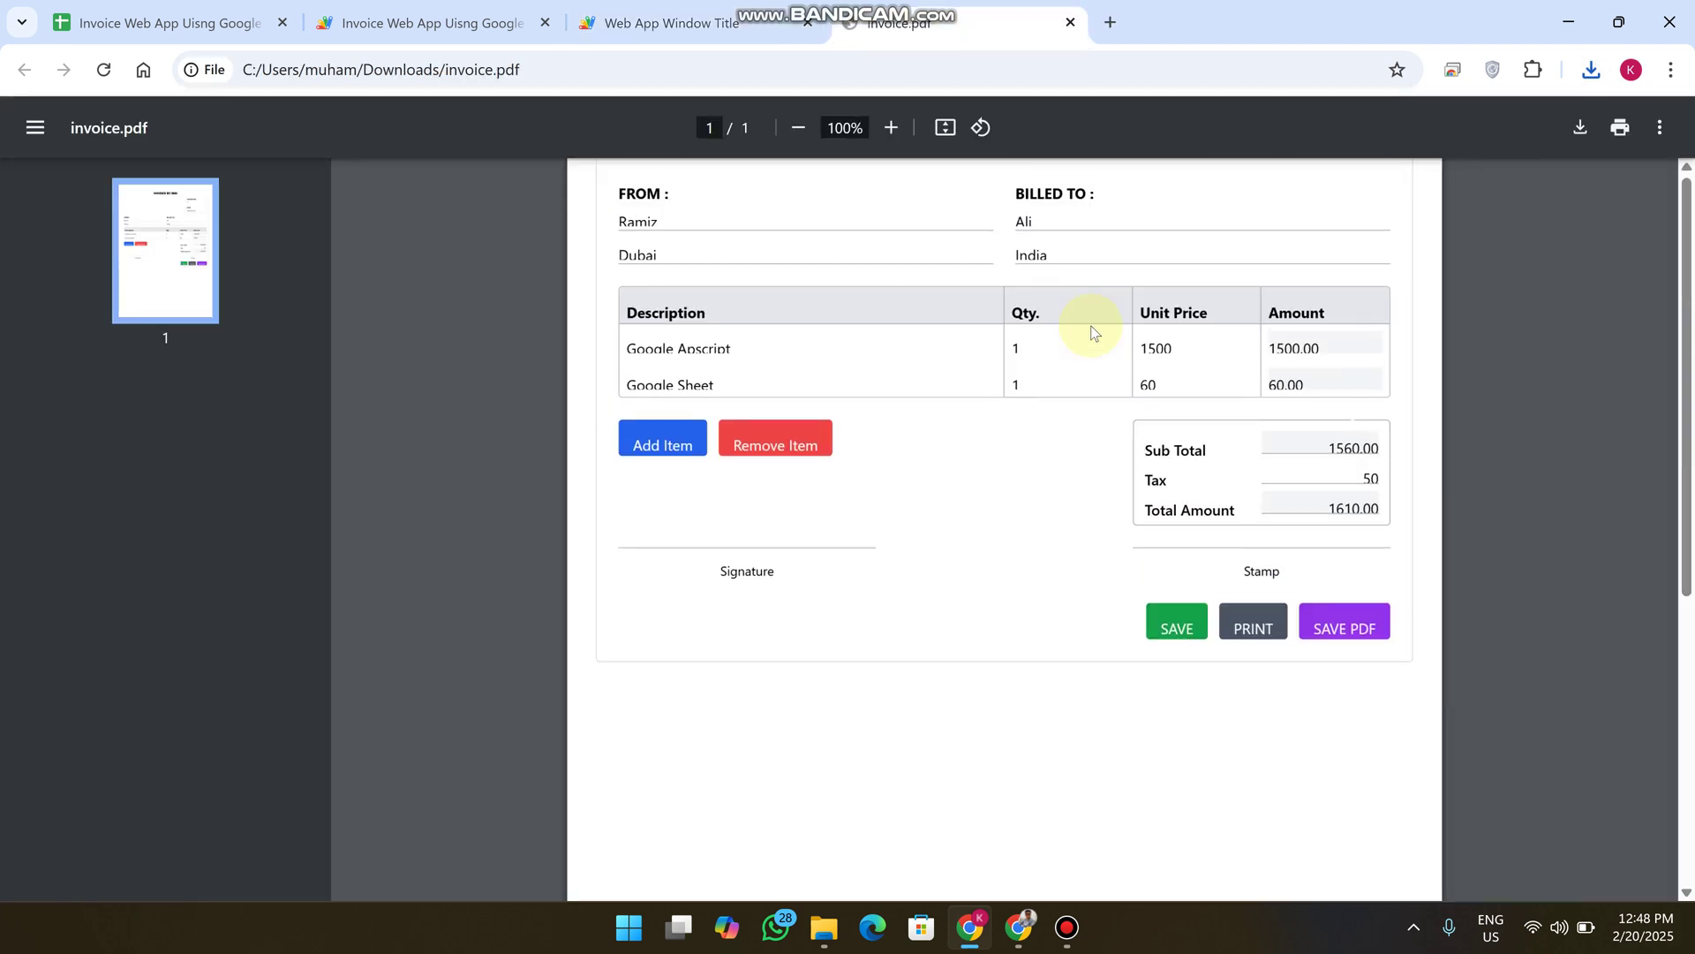
scroll(1094, 332, "up", 3)
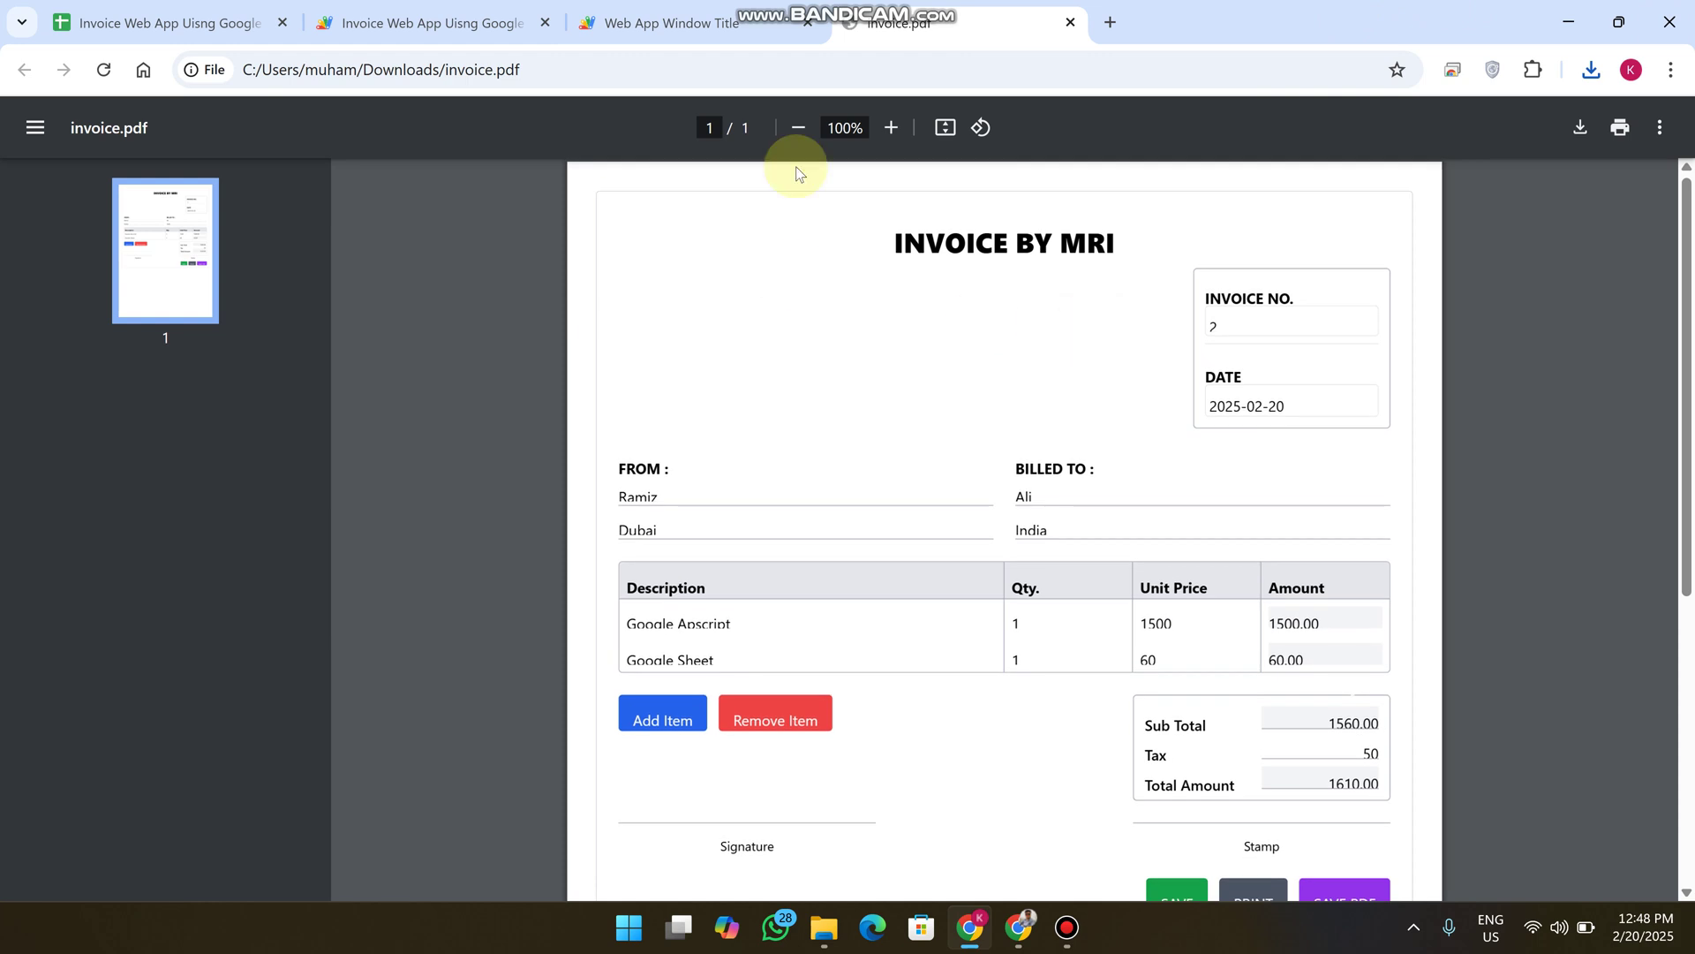
left_click(671, 23)
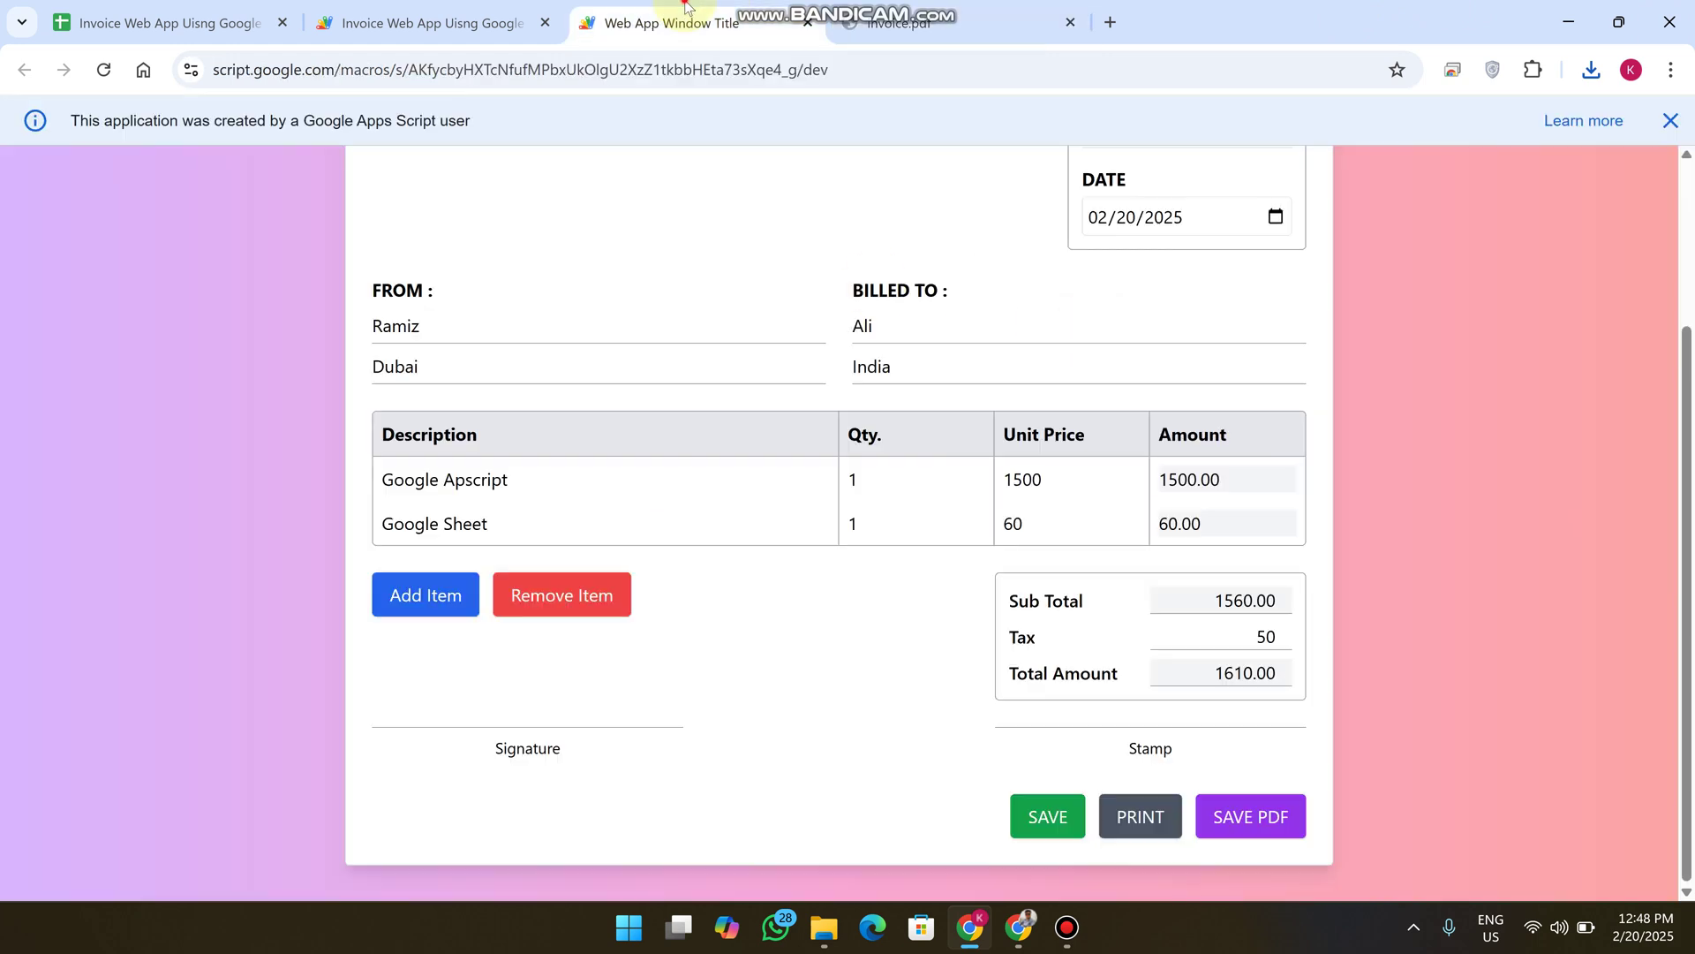
Save invoice 2, check its new spreadsheet row, and return to blank invoice 3
left_click(1041, 820)
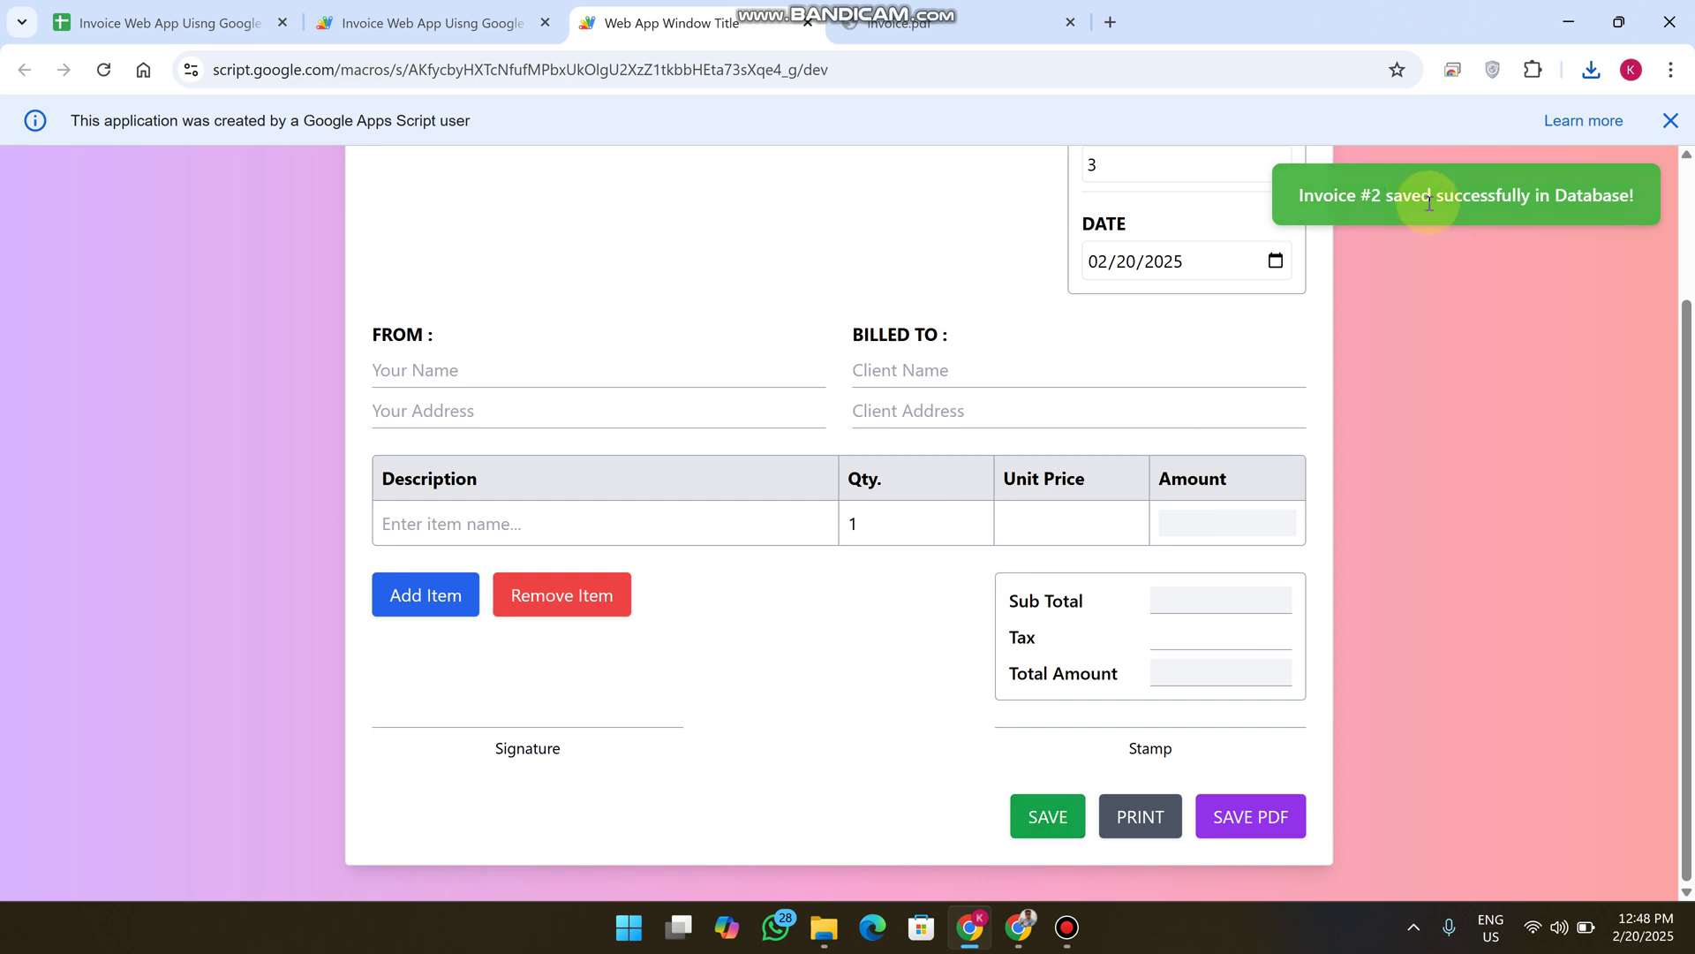
left_click(159, 23)
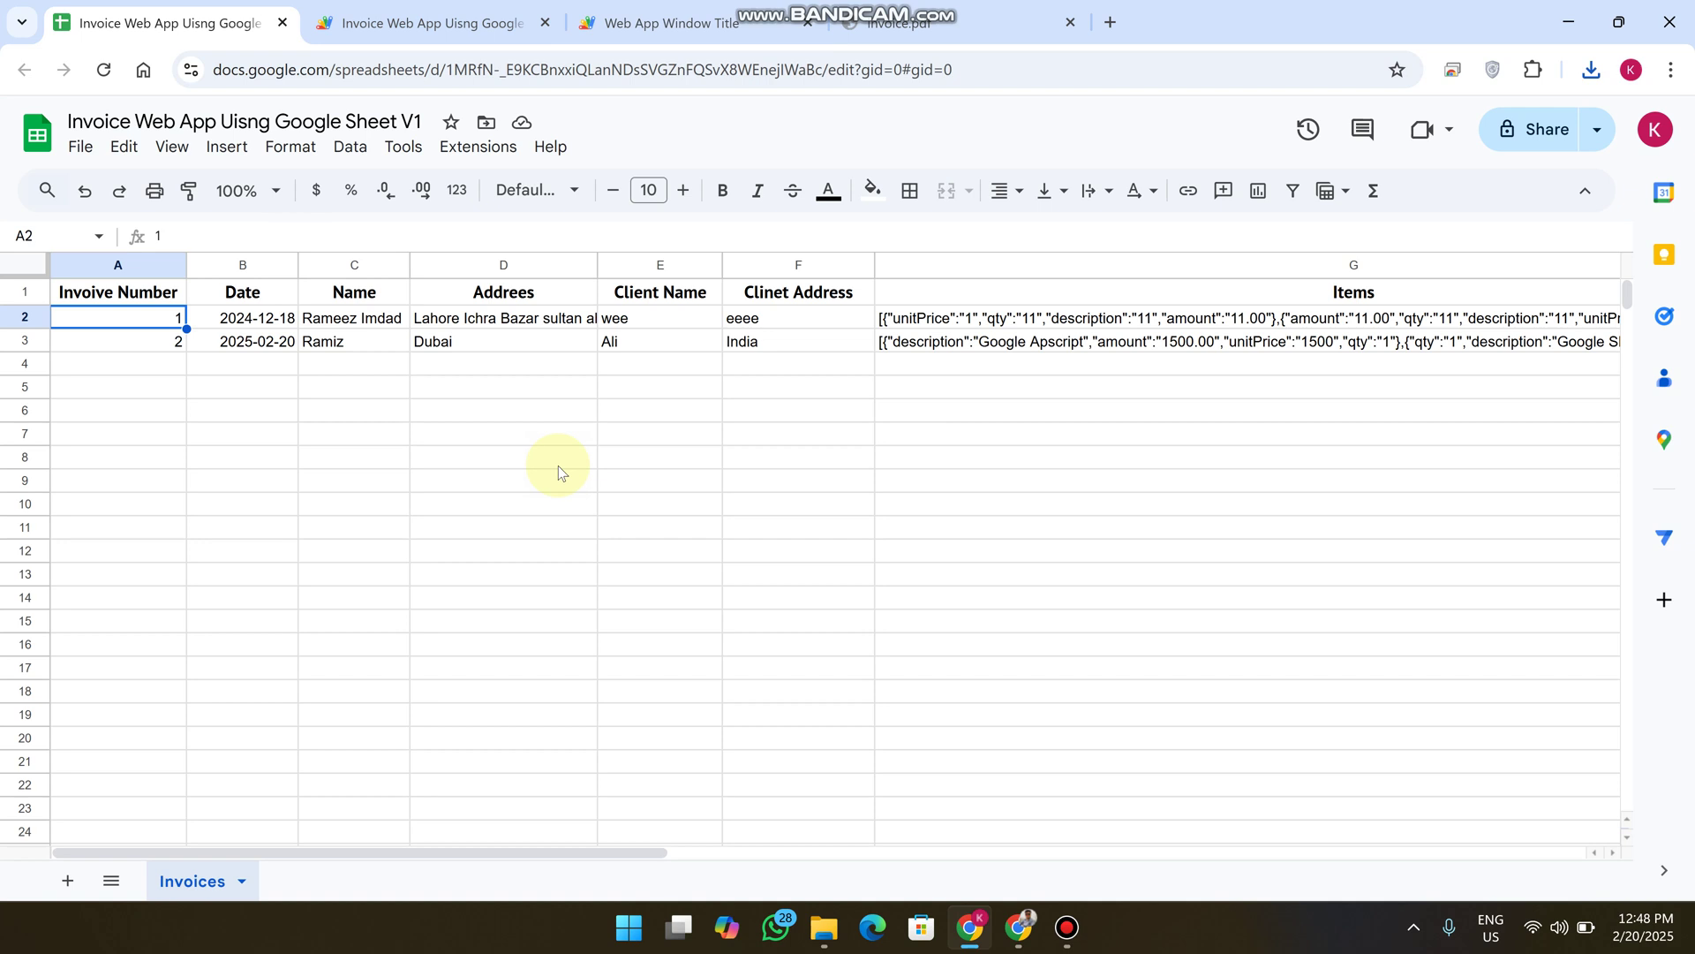
left_click(961, 22)
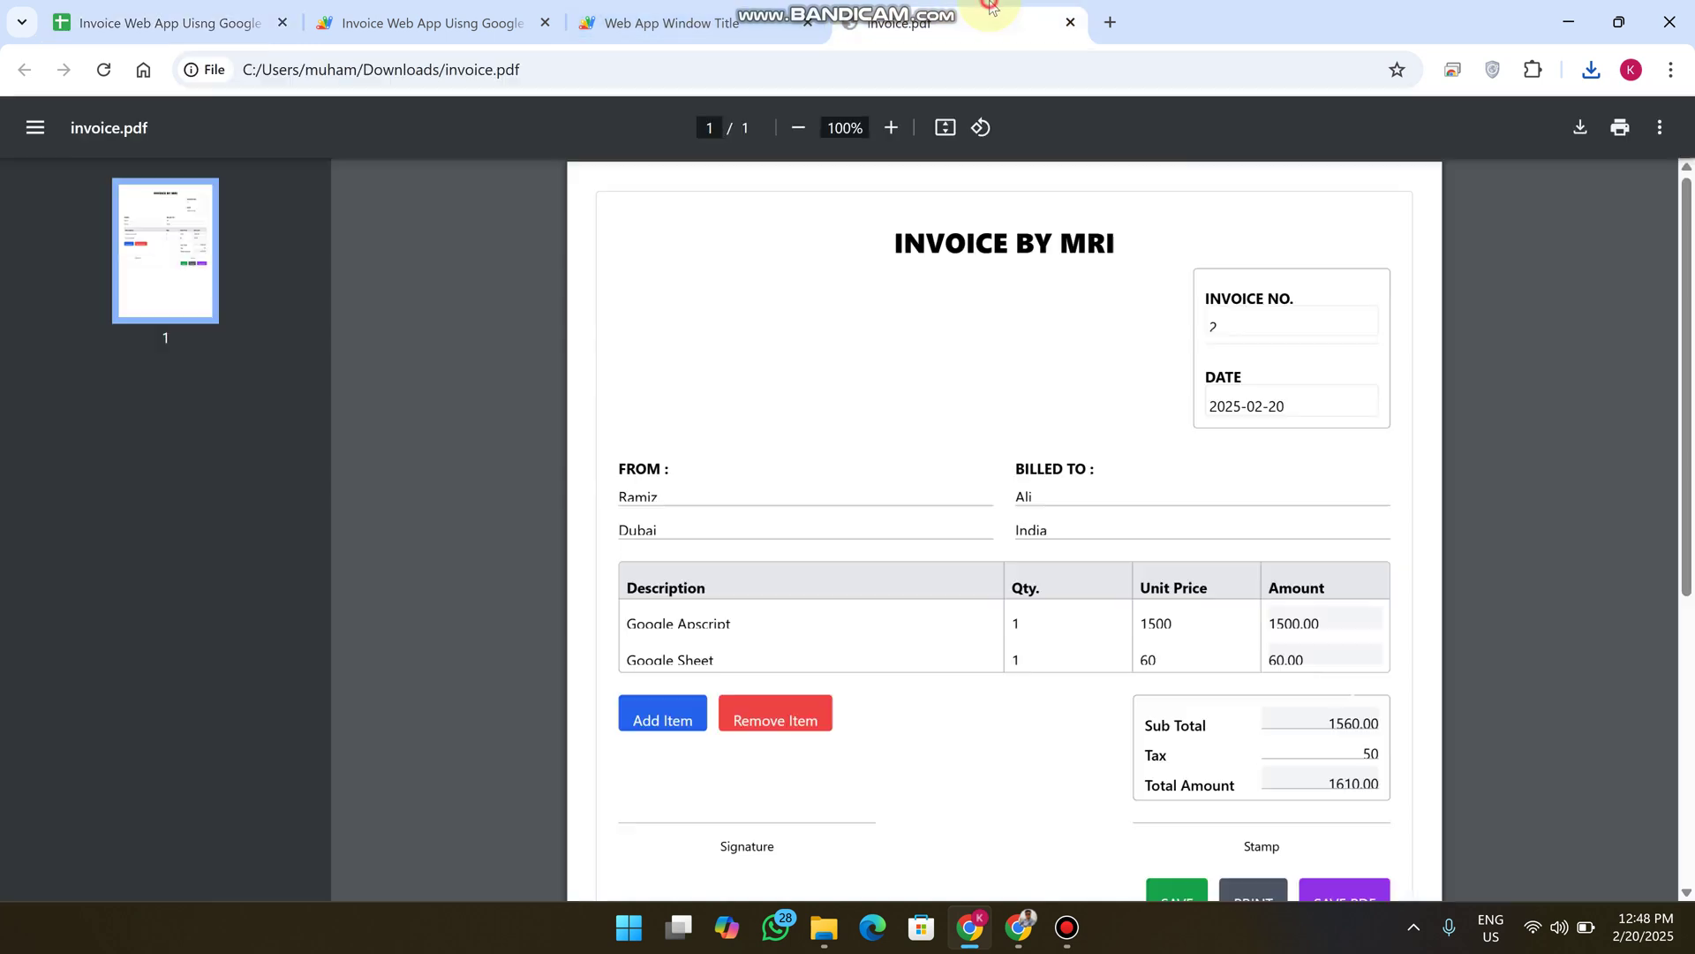
left_click(715, 22)
scroll(933, 340, "up", 3)
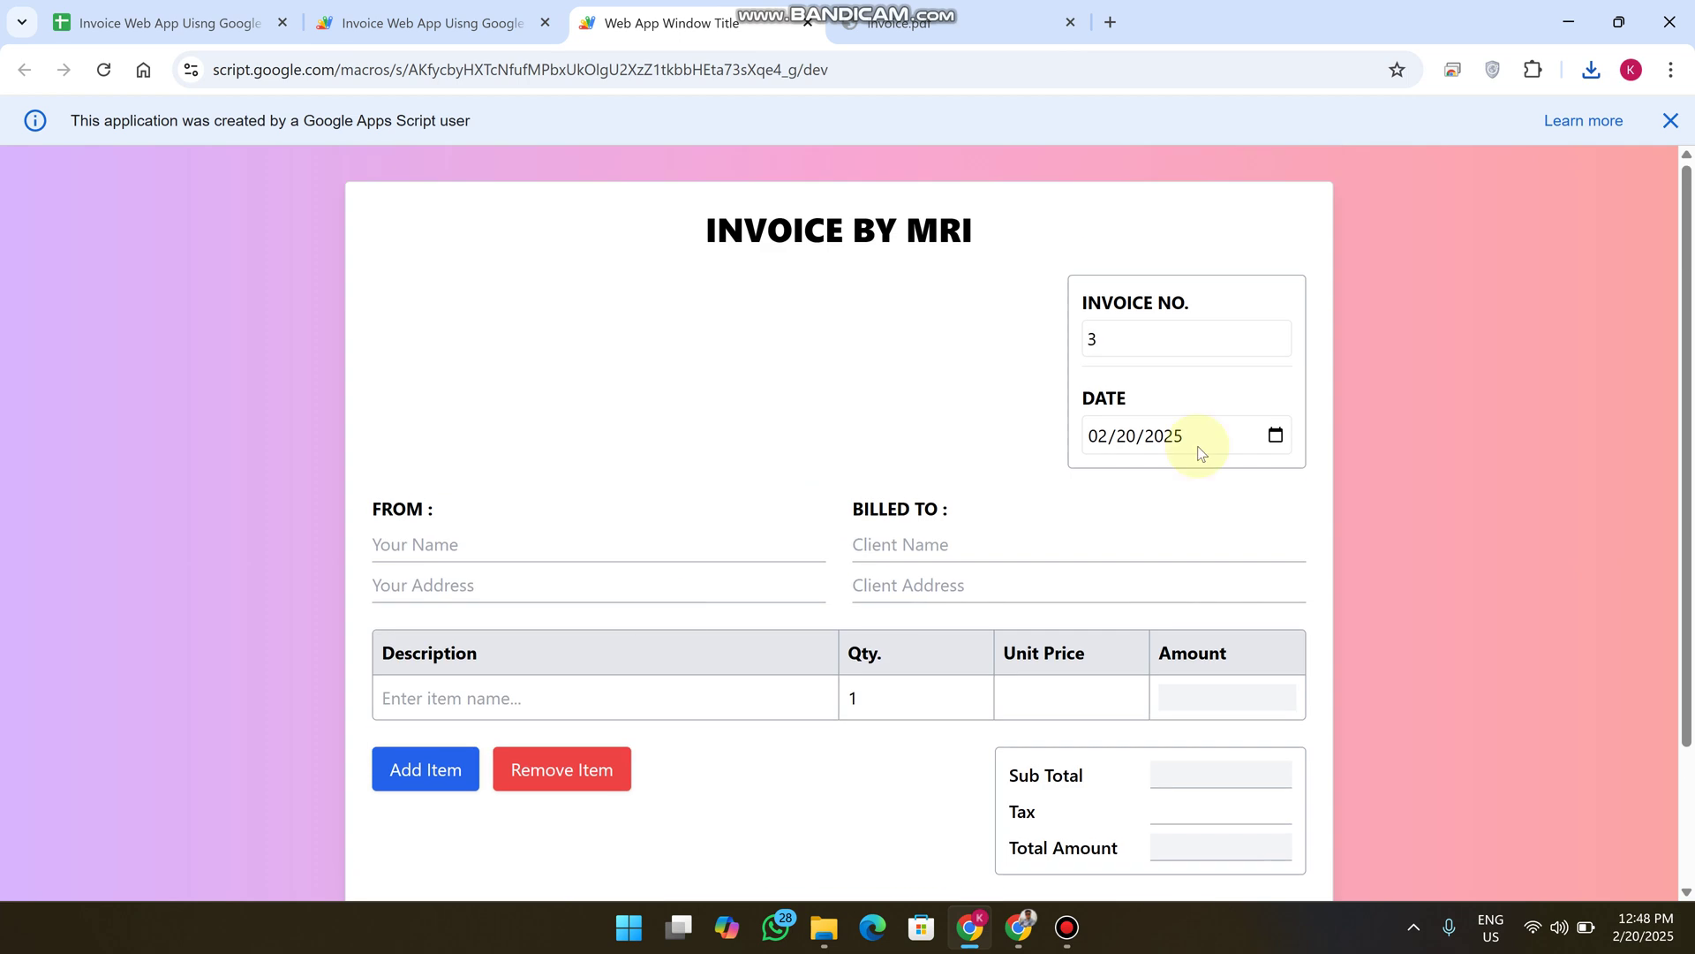
left_click_drag(1130, 344, 1062, 341)
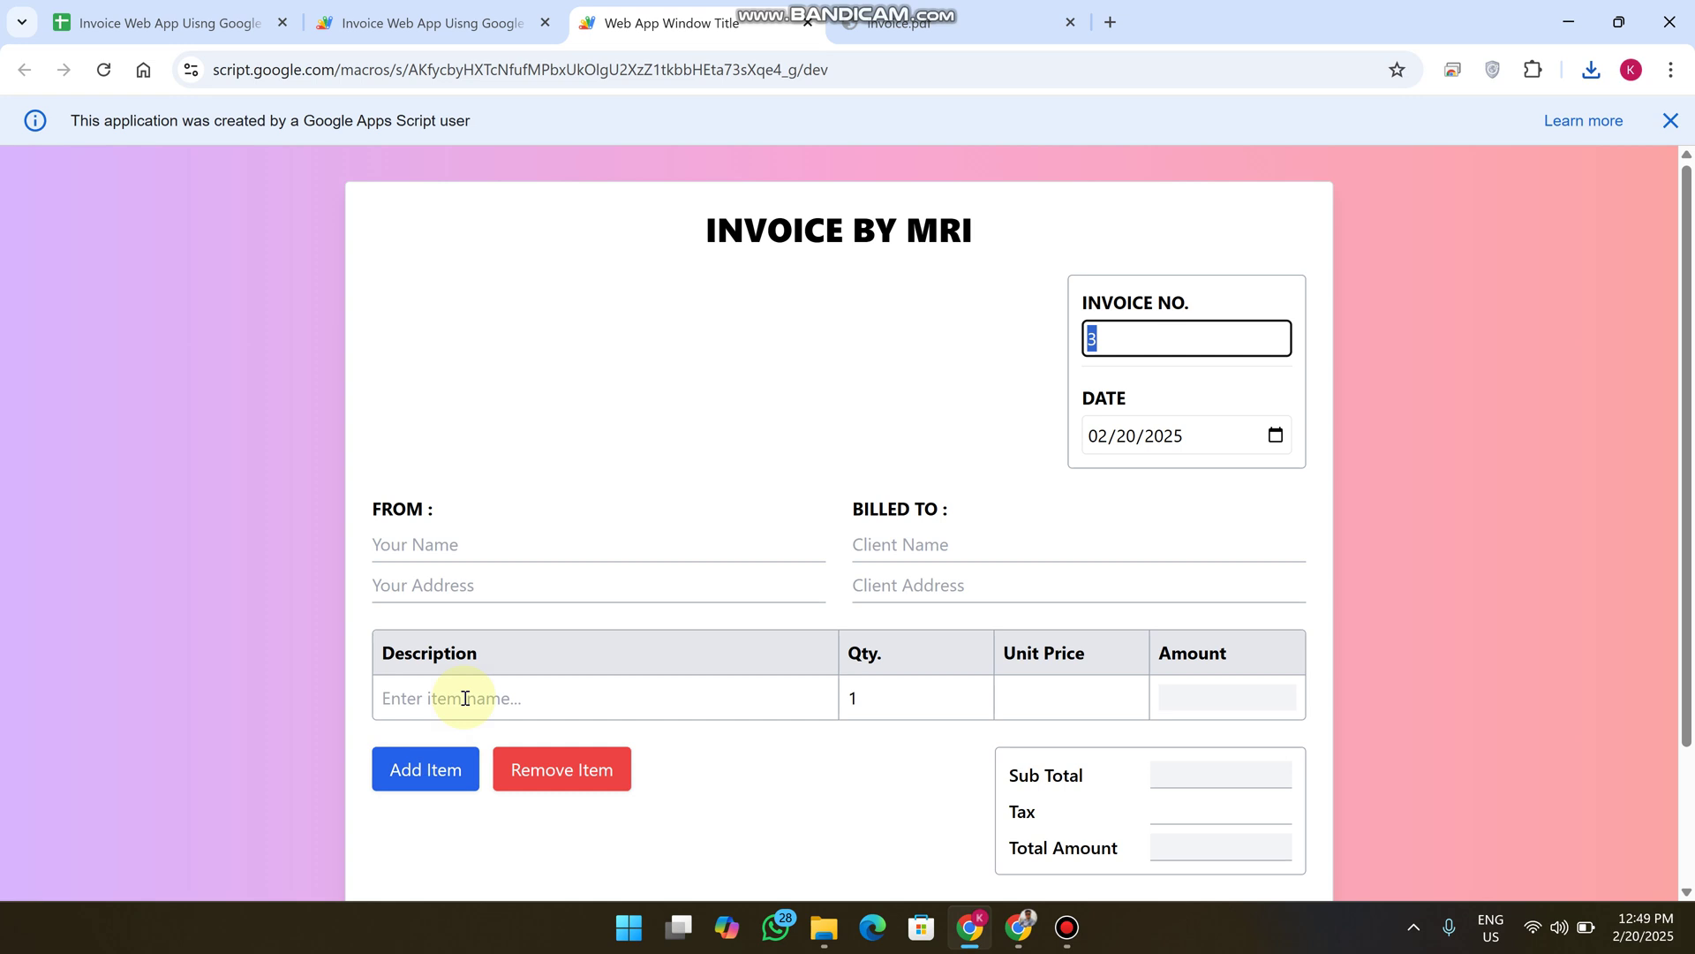
Fill in invoice 3's sender name, client name and client address, and describe the first item
left_click(437, 543)
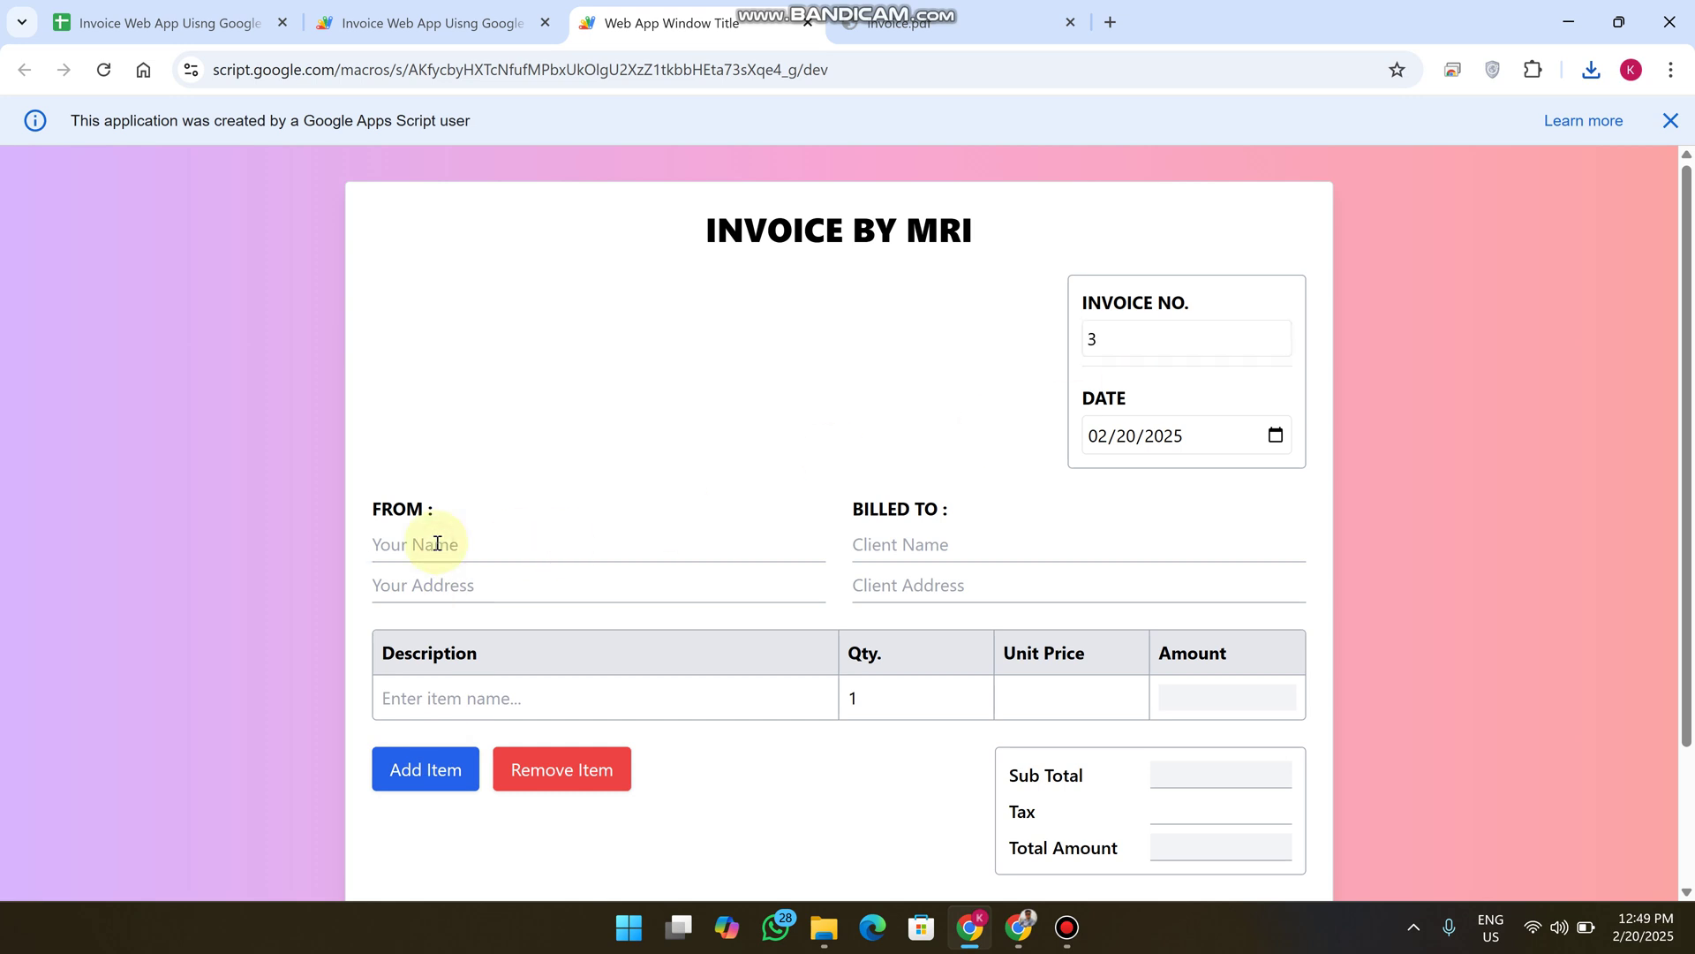
type("Ramiz")
type("Dubai")
key("Tab")
type("fatima")
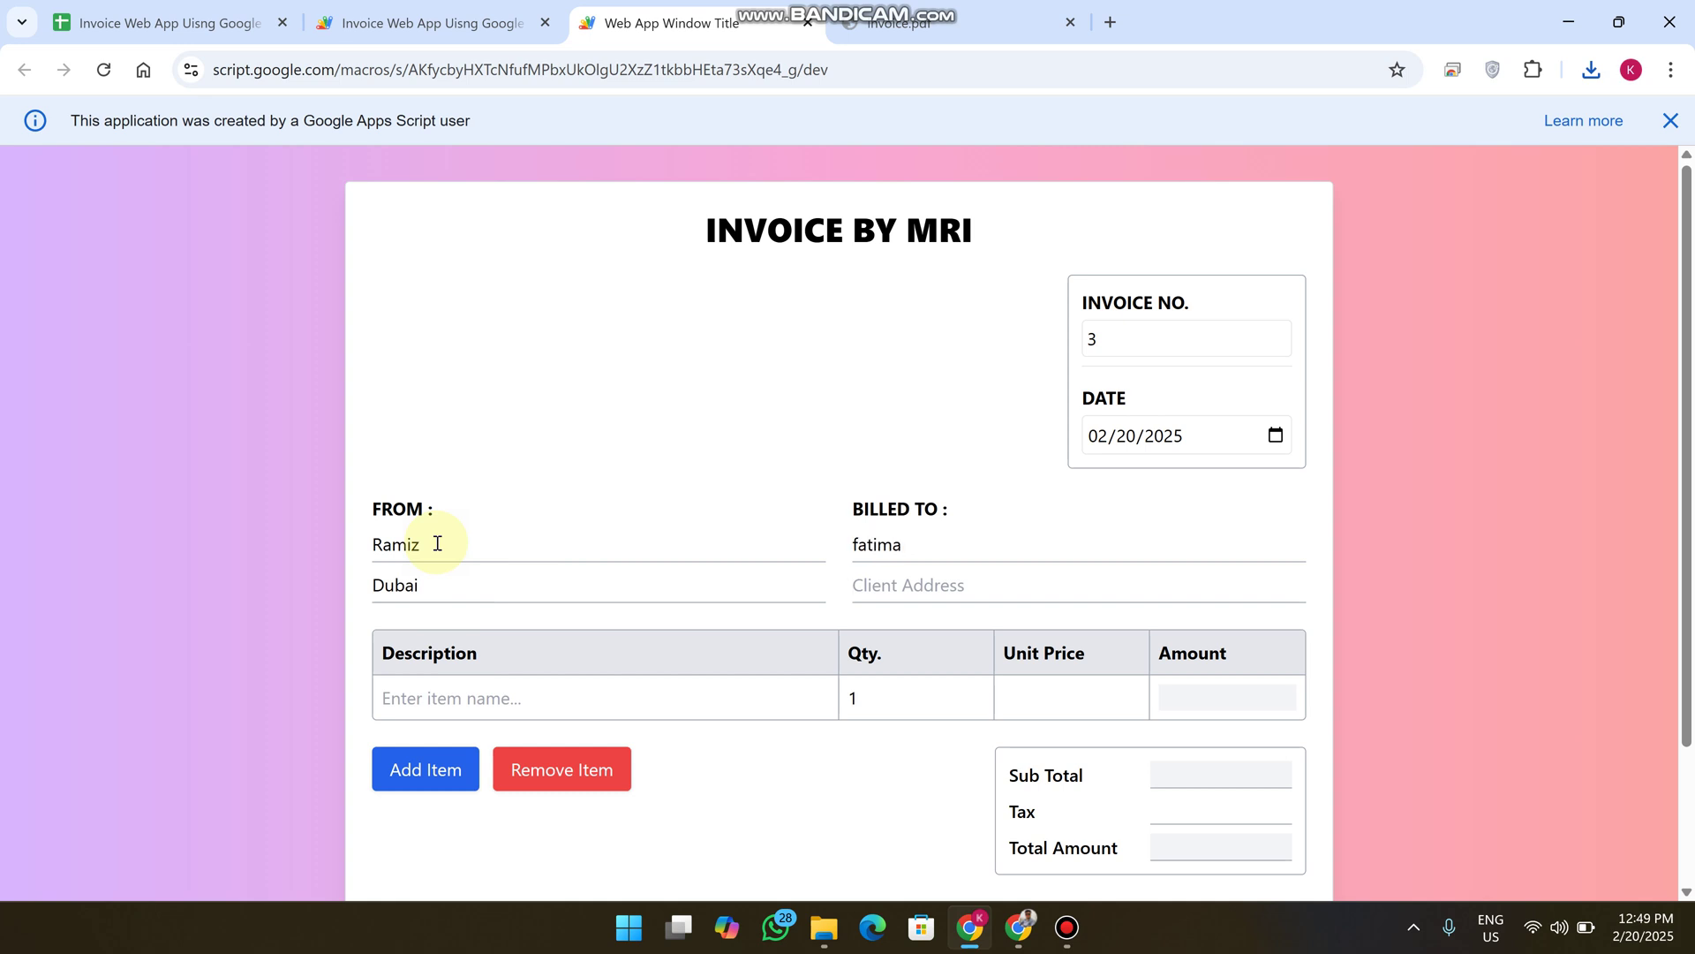
key("Tab")
type("Lahore")
key("Tab")
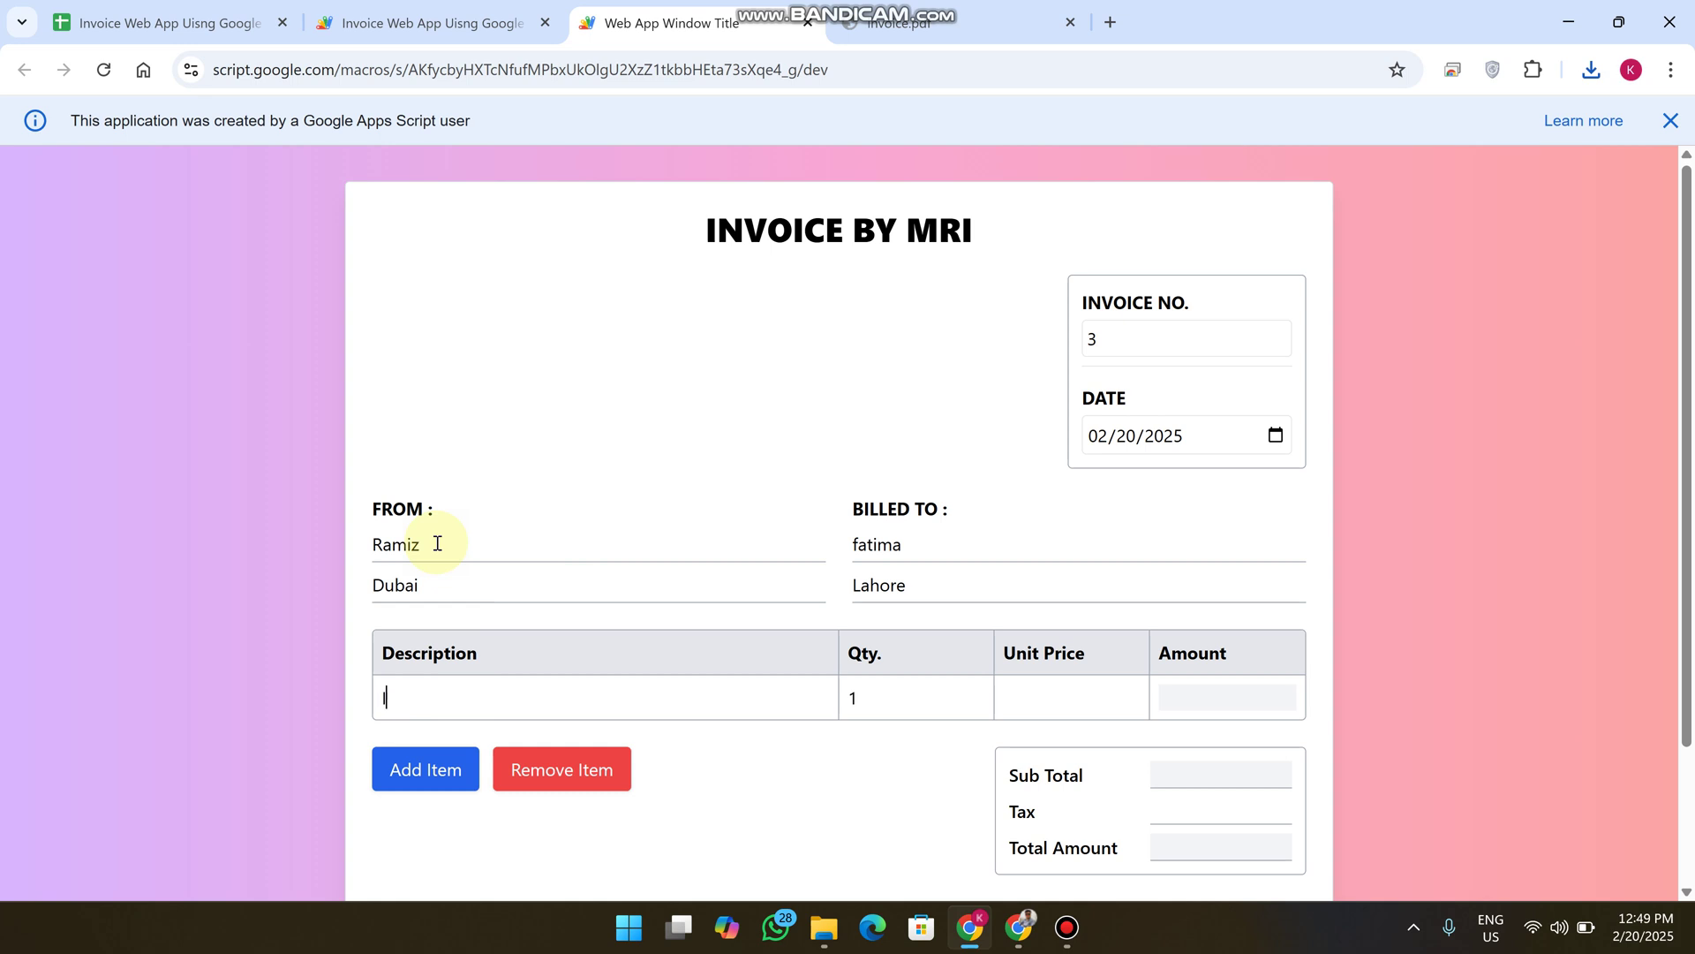
type("Item1")
Price Item1 at 500, add 'item 2' at 600, and add another blank item row
key("Tab")
key("Tab")
type("500")
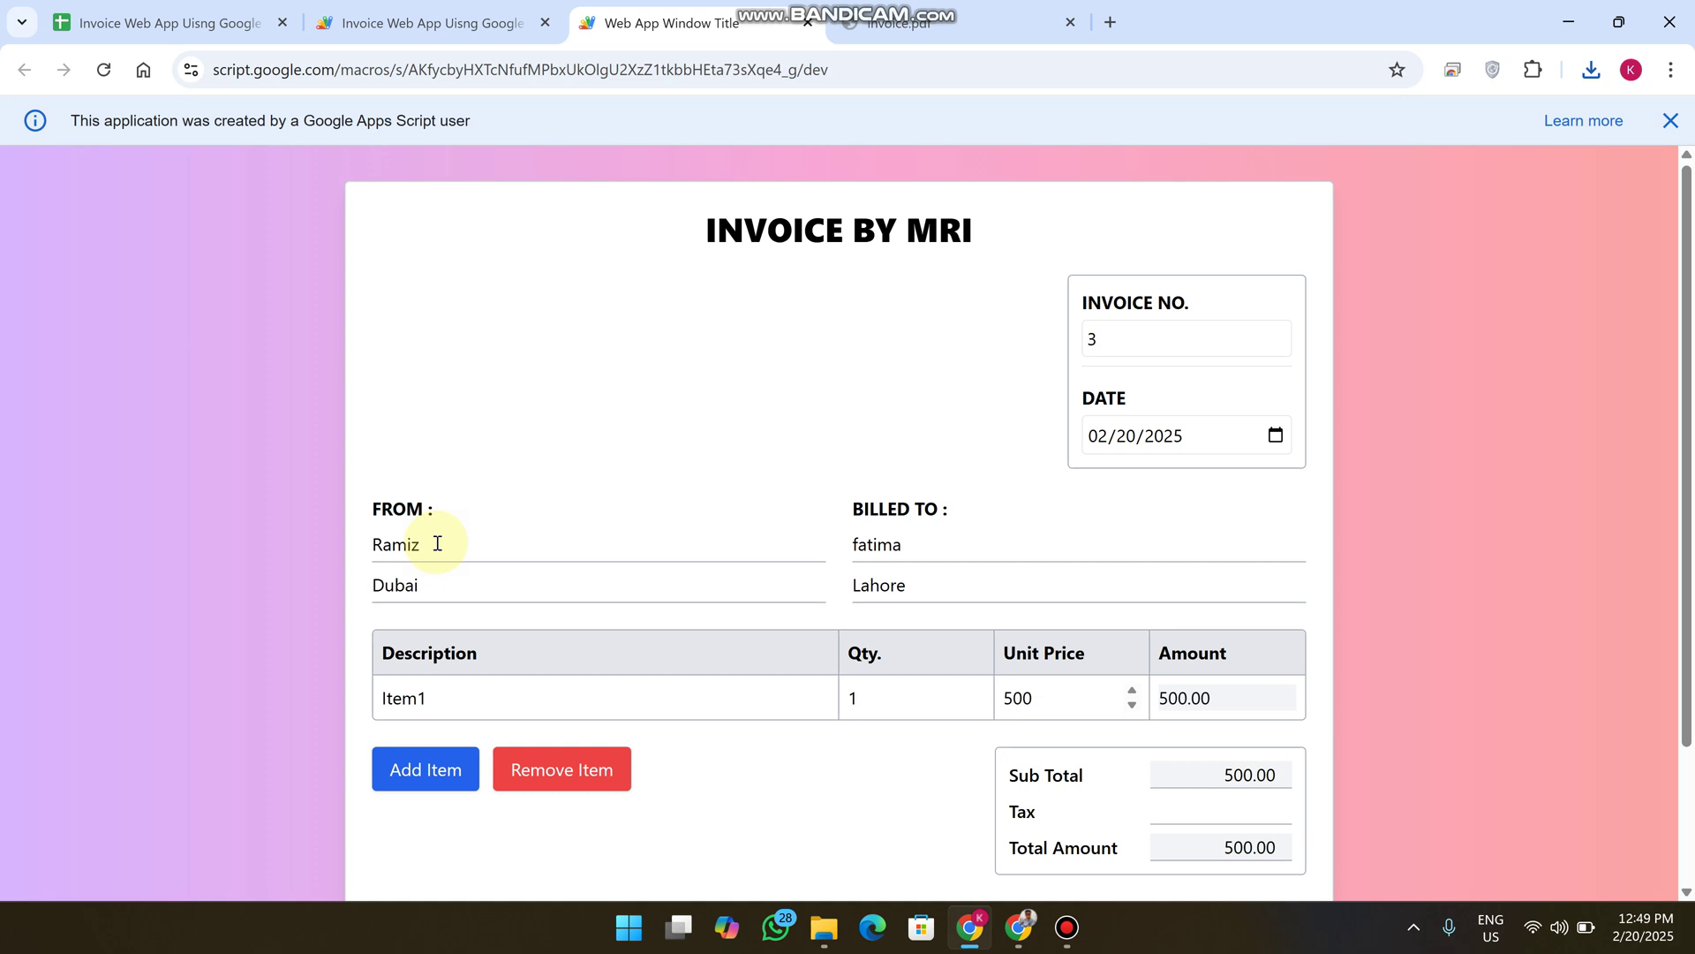
key("Tab")
key("Tab")
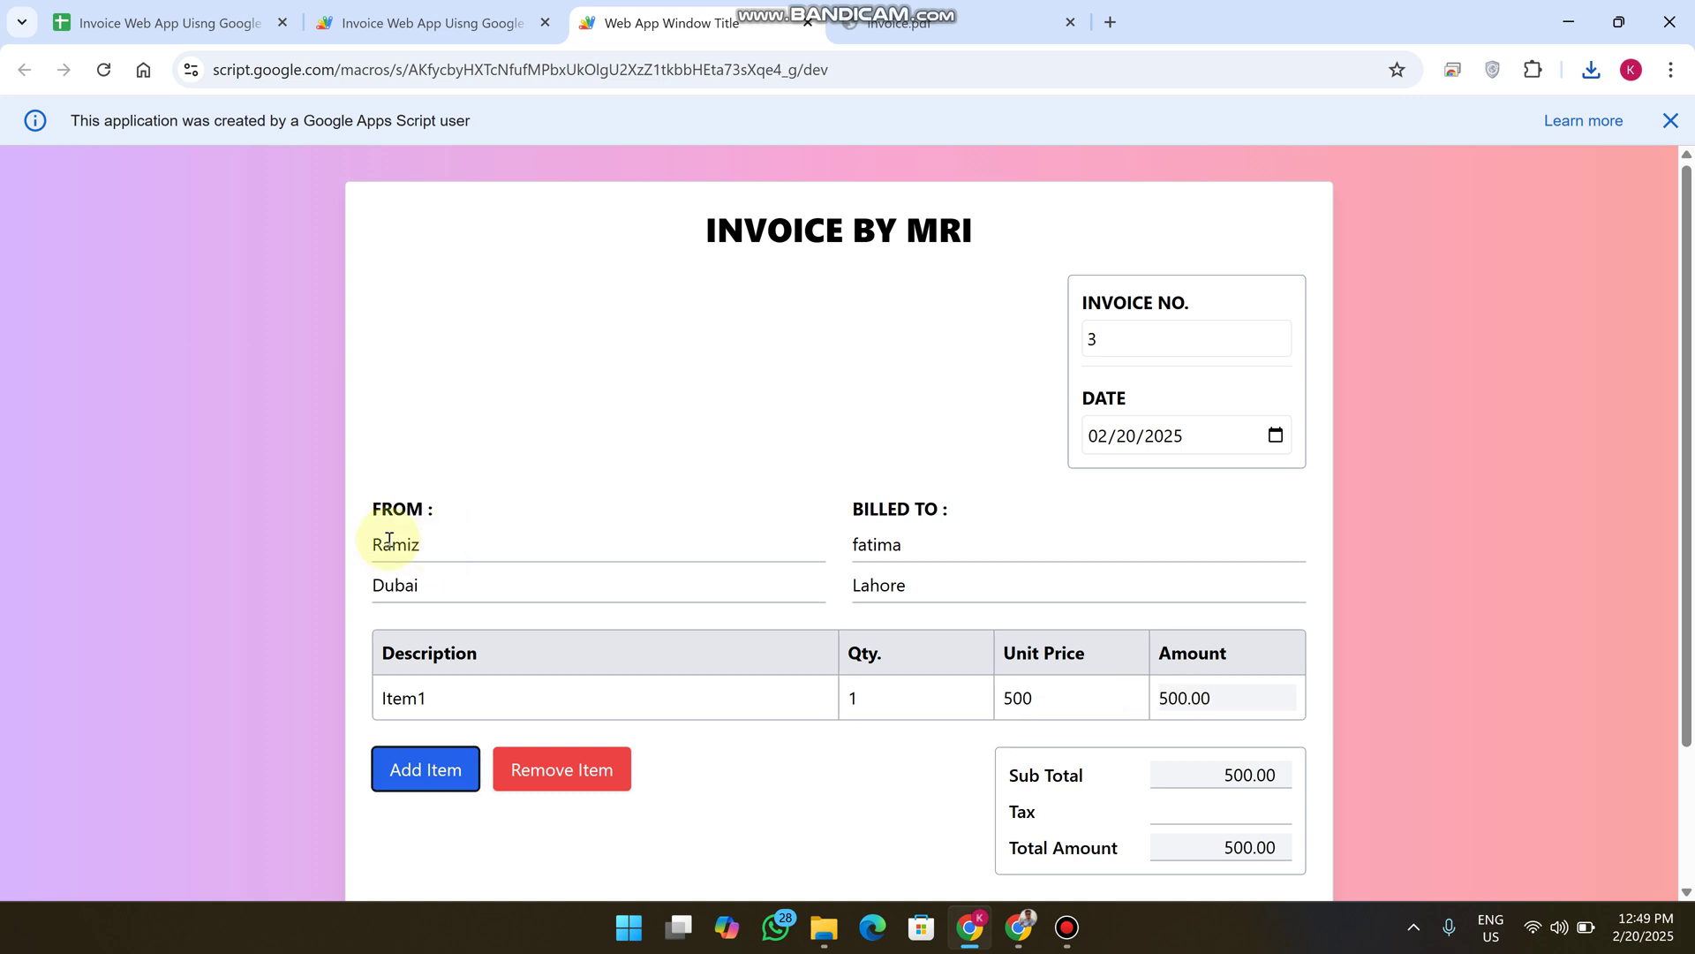
key("Return")
left_click(513, 743)
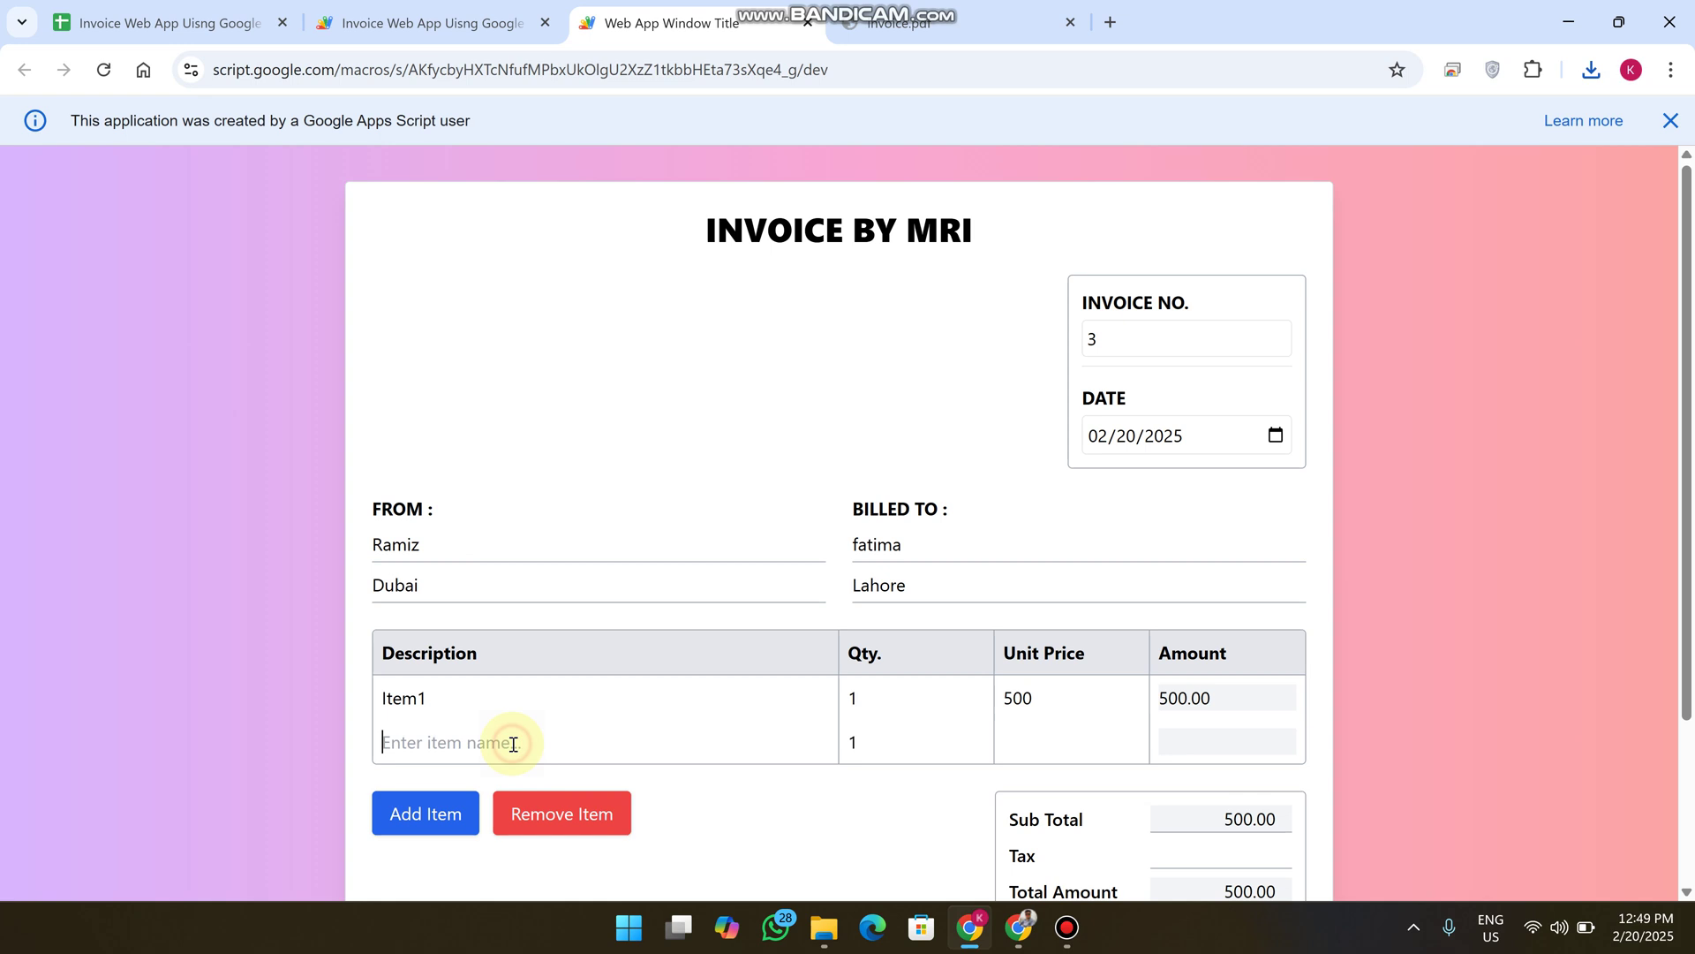
type("item 2")
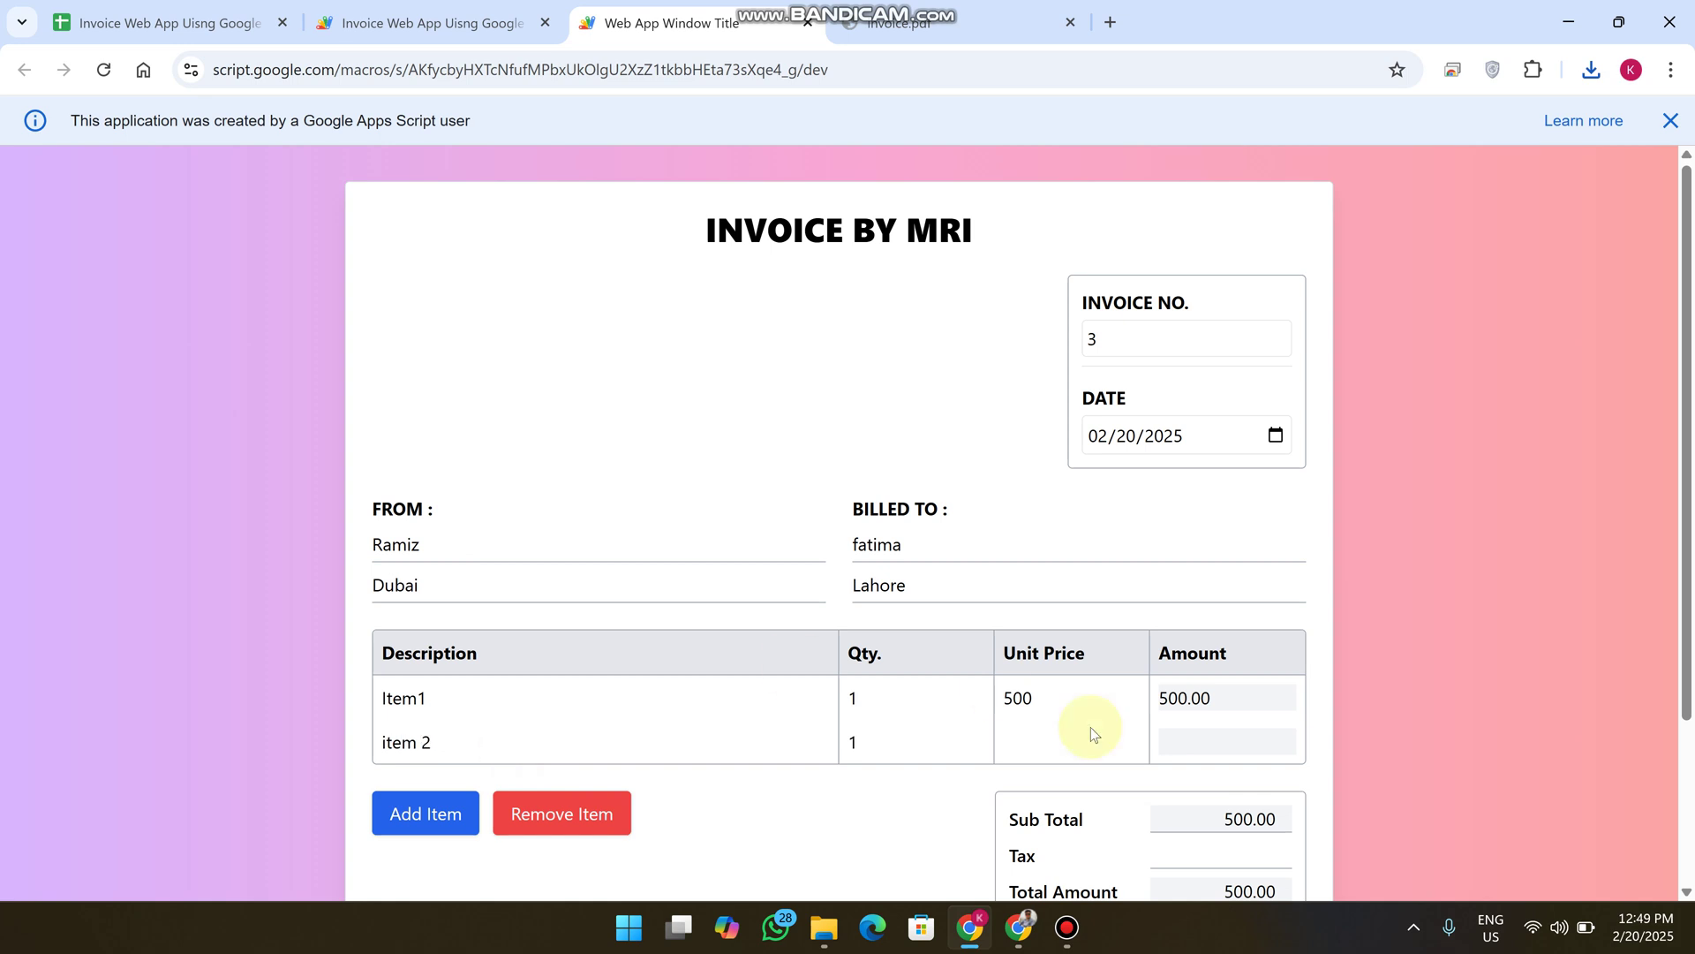
left_click(1056, 745)
type("600")
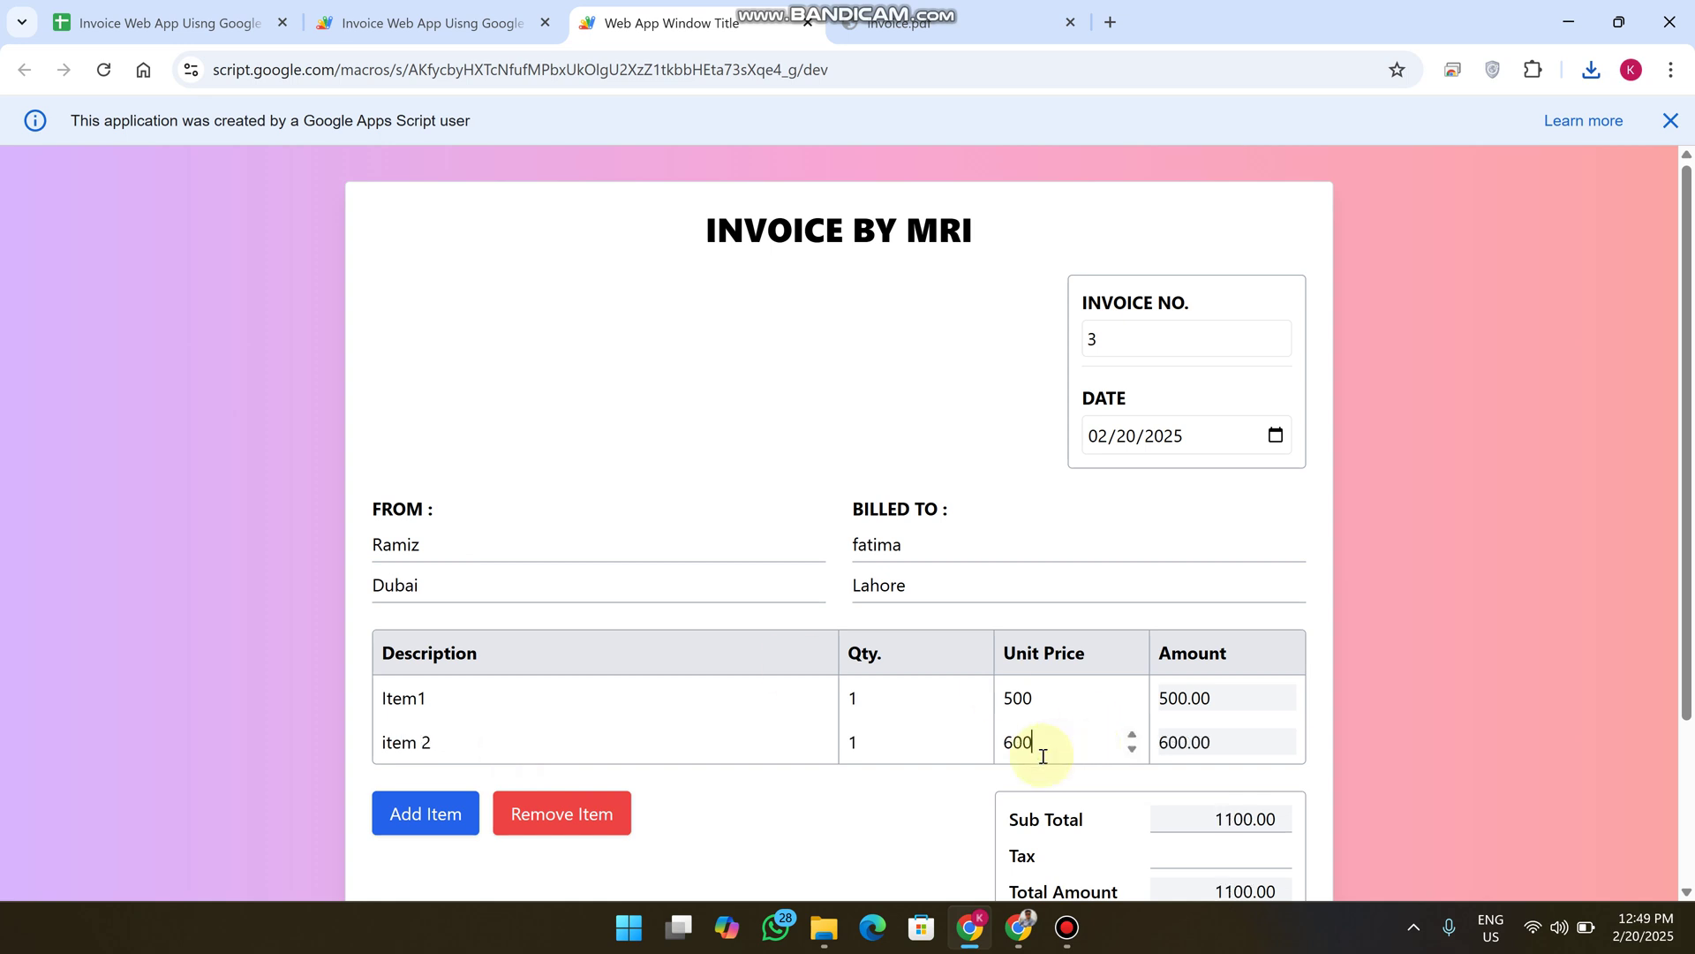
left_click(424, 813)
scroll(425, 813, "down", 2)
Add two more item rows and describe the items as Item 3, Item 4 and Item 5
left_click(426, 636)
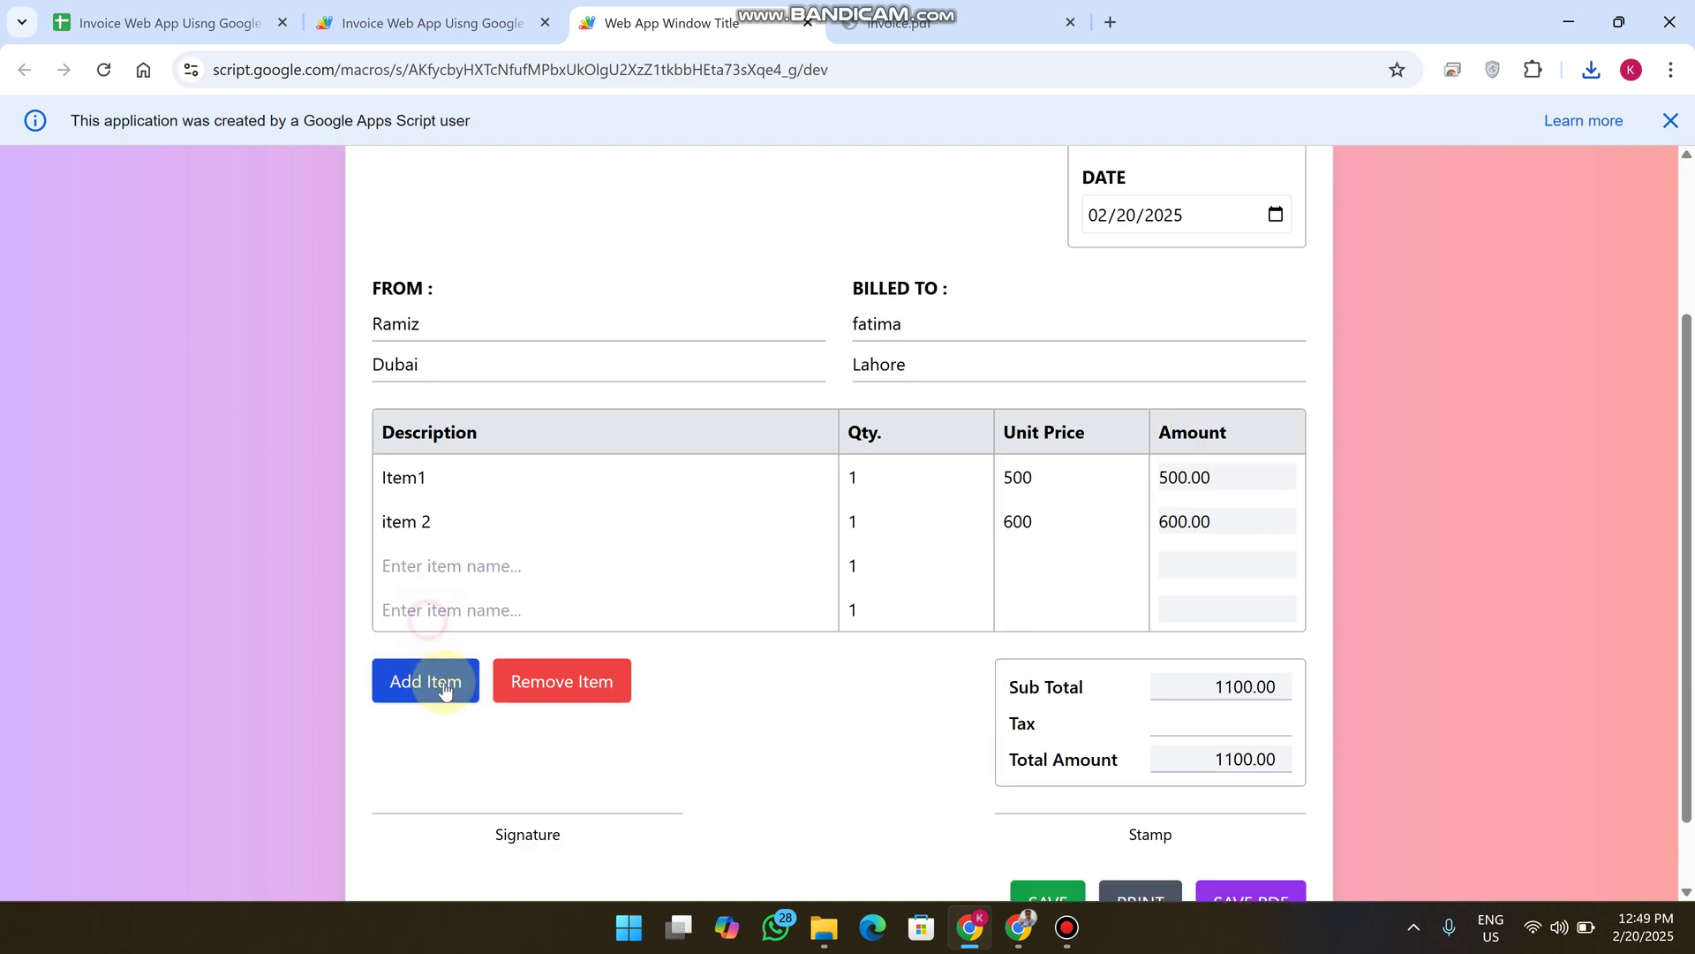
left_click(425, 681)
left_click(428, 573)
type("Item 3")
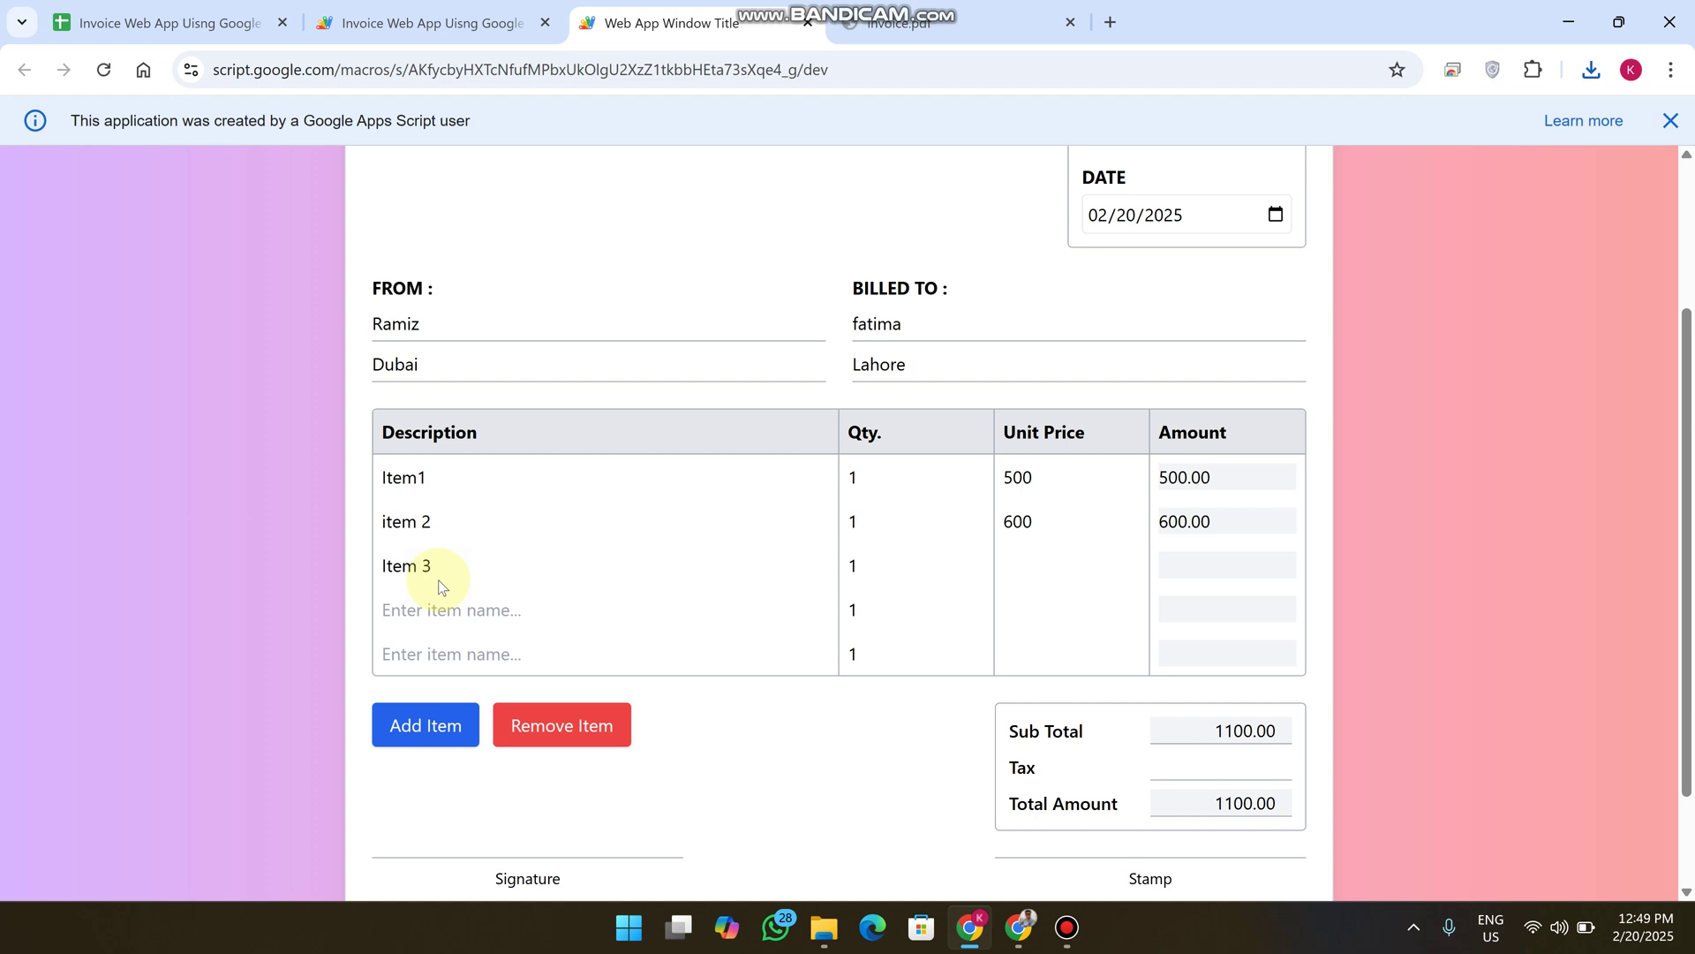
key("Tab")
left_click(465, 613)
type("Item ")
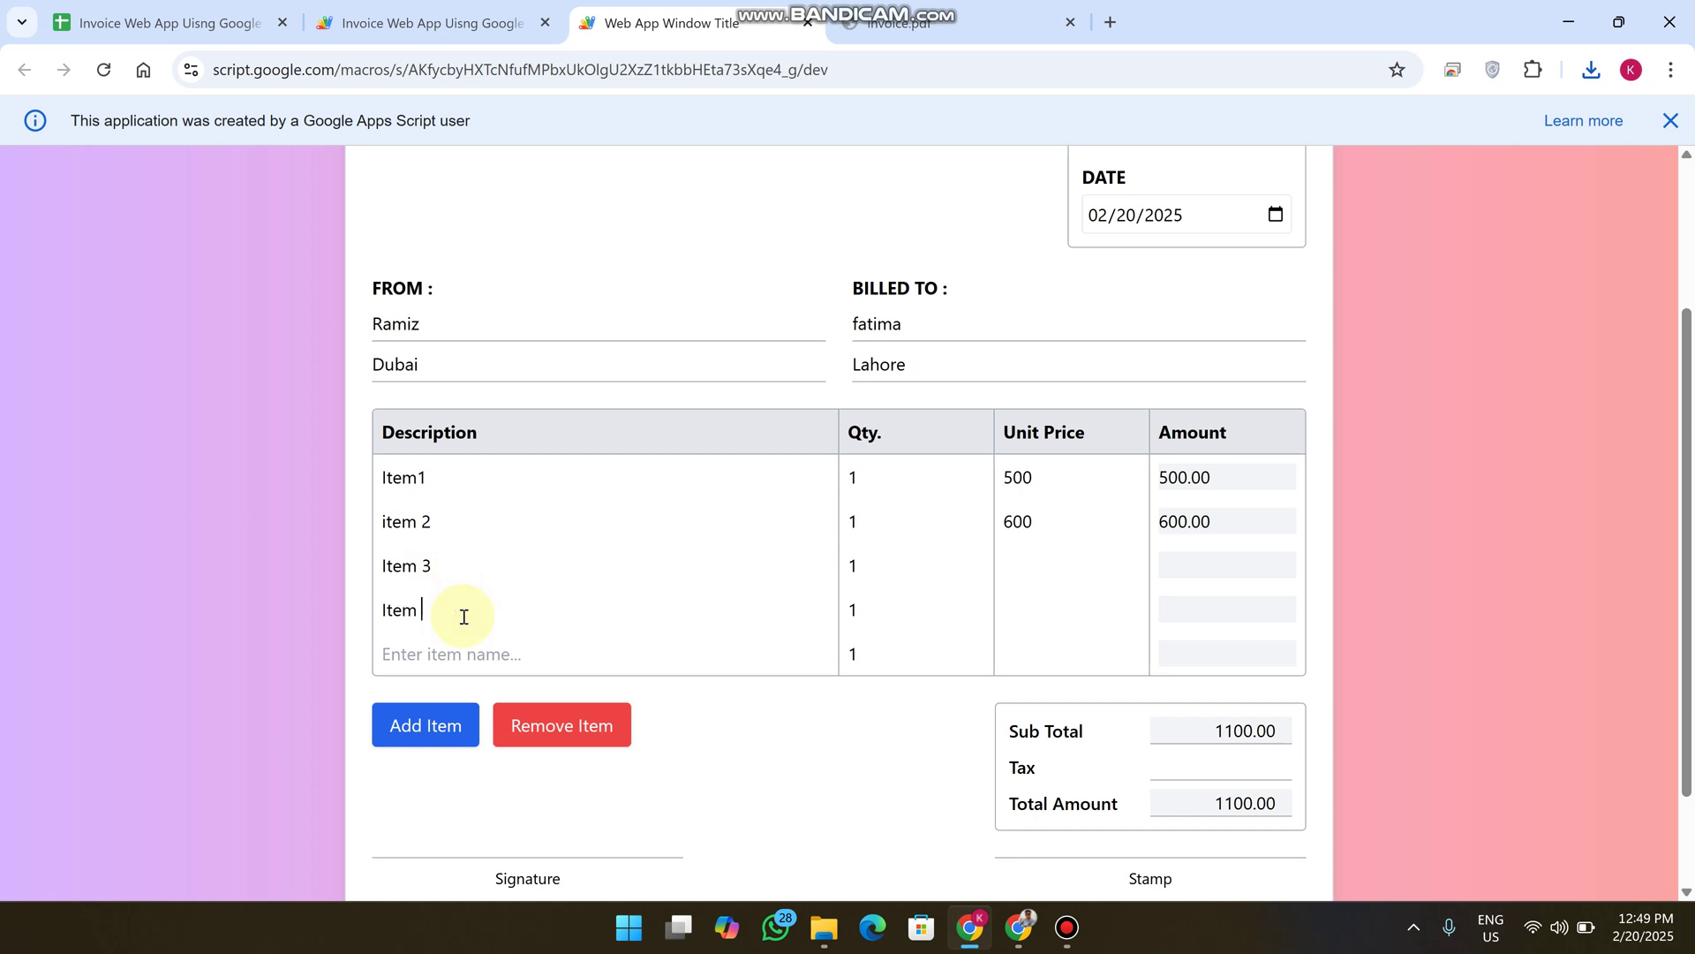
type("4")
left_click(448, 651)
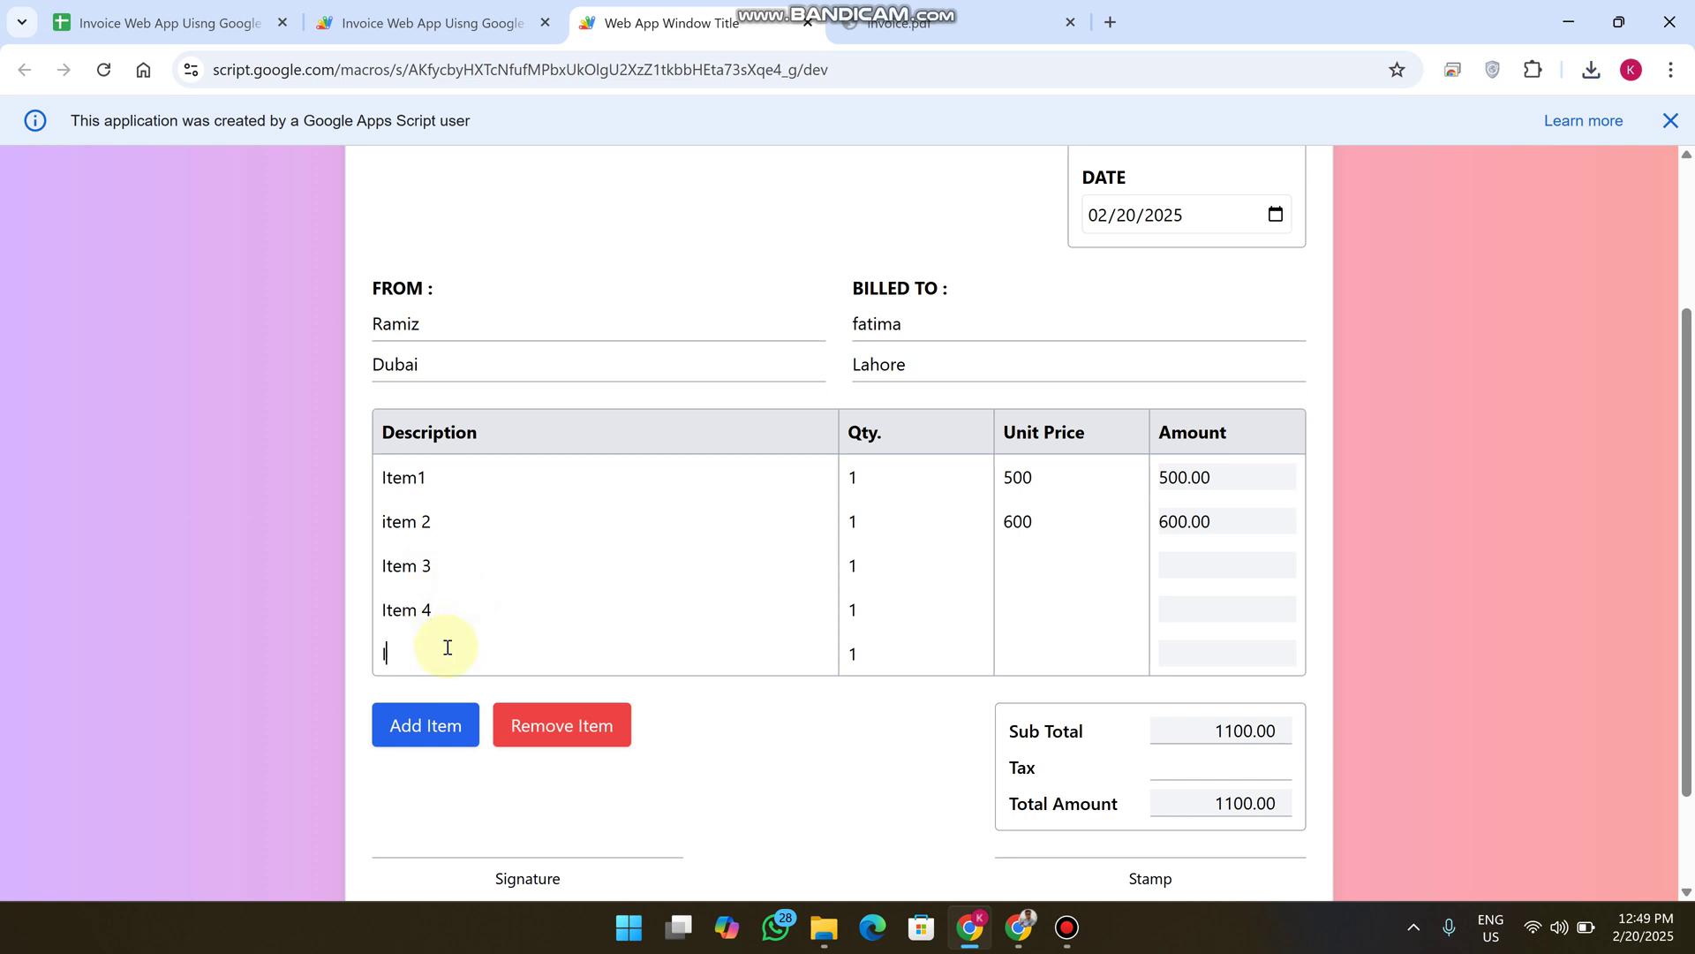
type("Item 5")
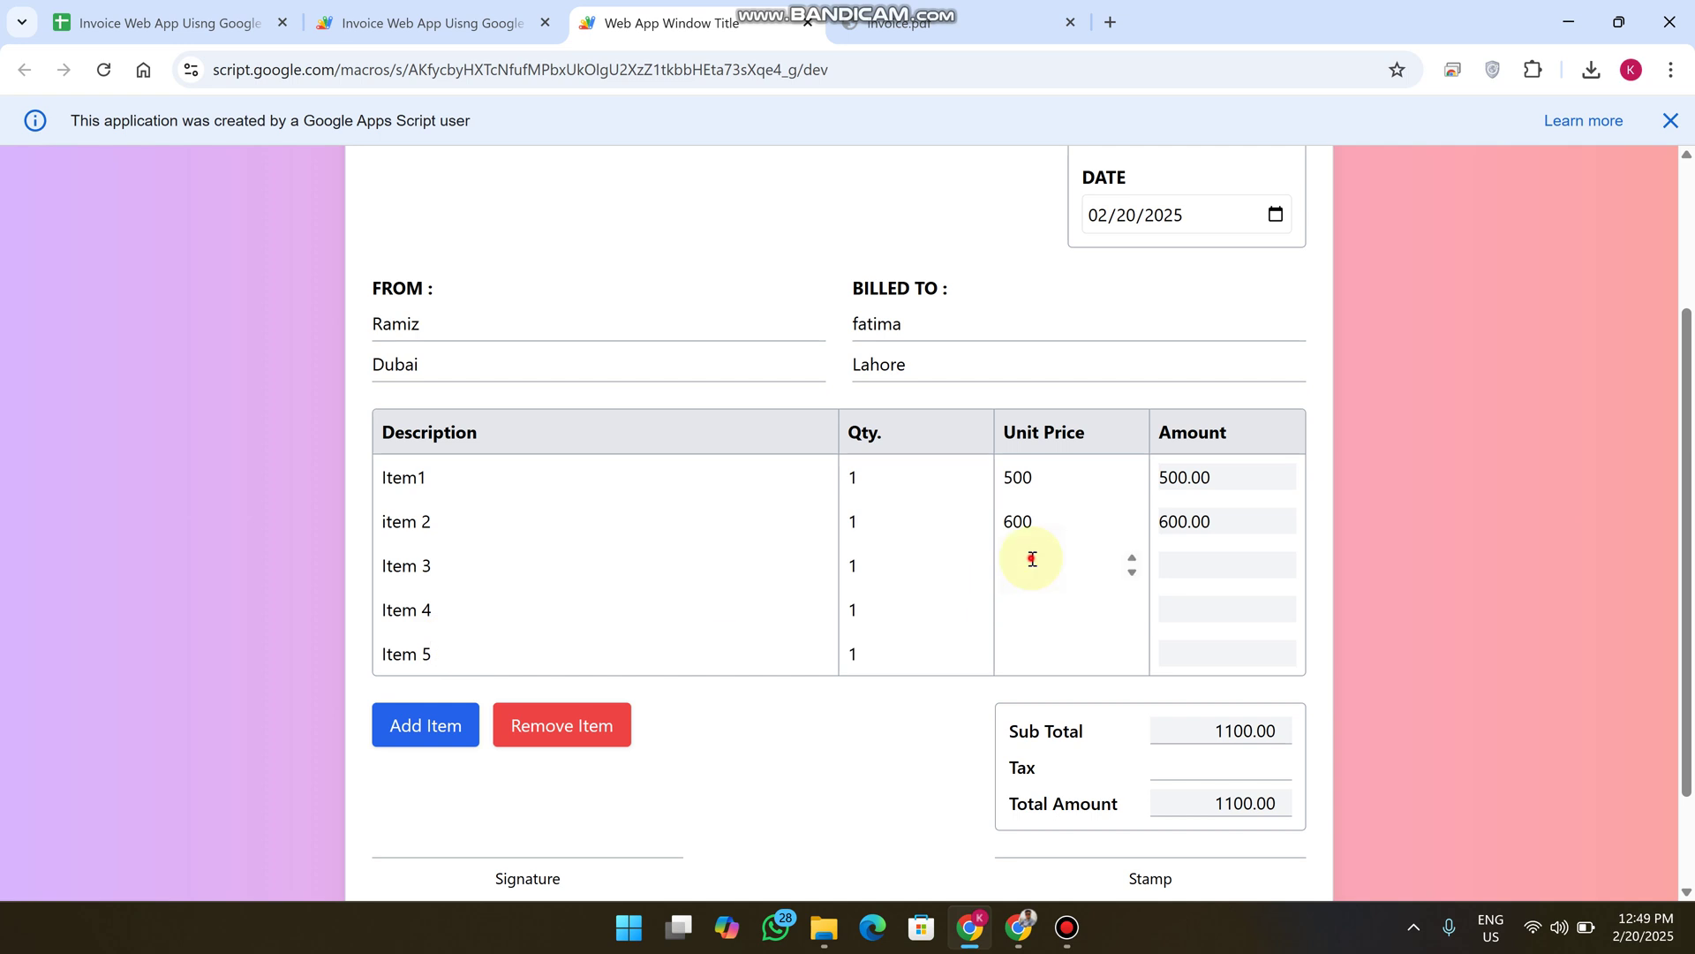
Price Items 3–5 at 600, 800 and 900, add tax 70, and print
left_click(1032, 560)
type("600")
left_click(1046, 607)
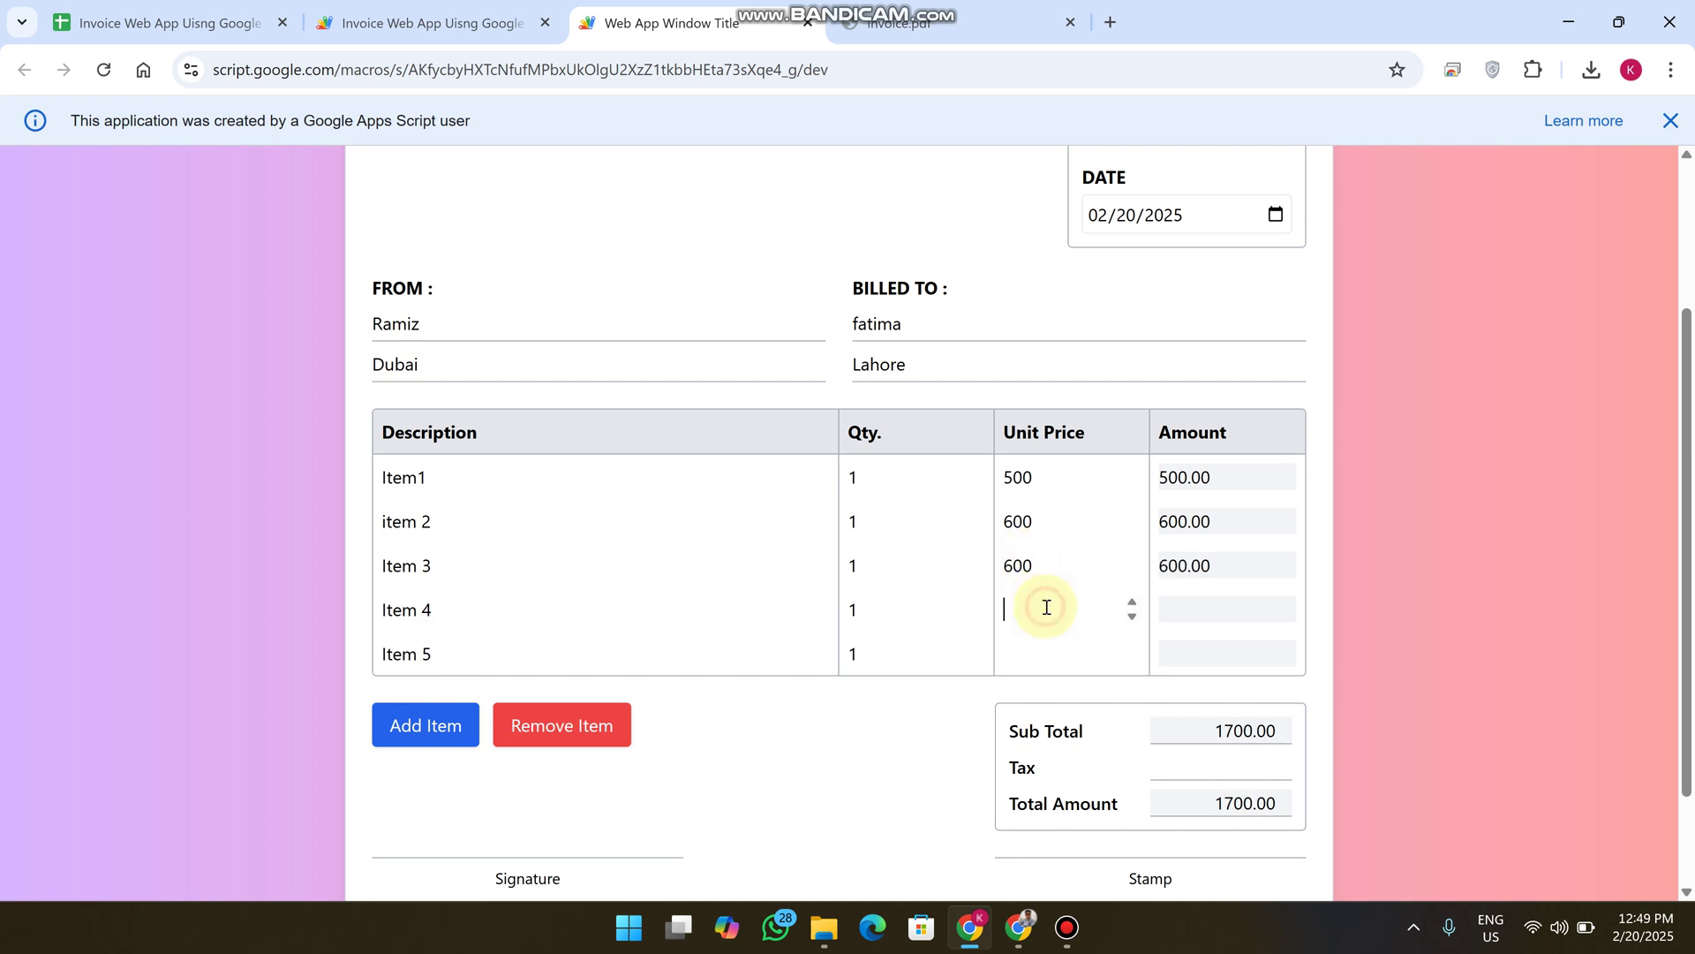
type("800")
left_click(1048, 649)
type("900")
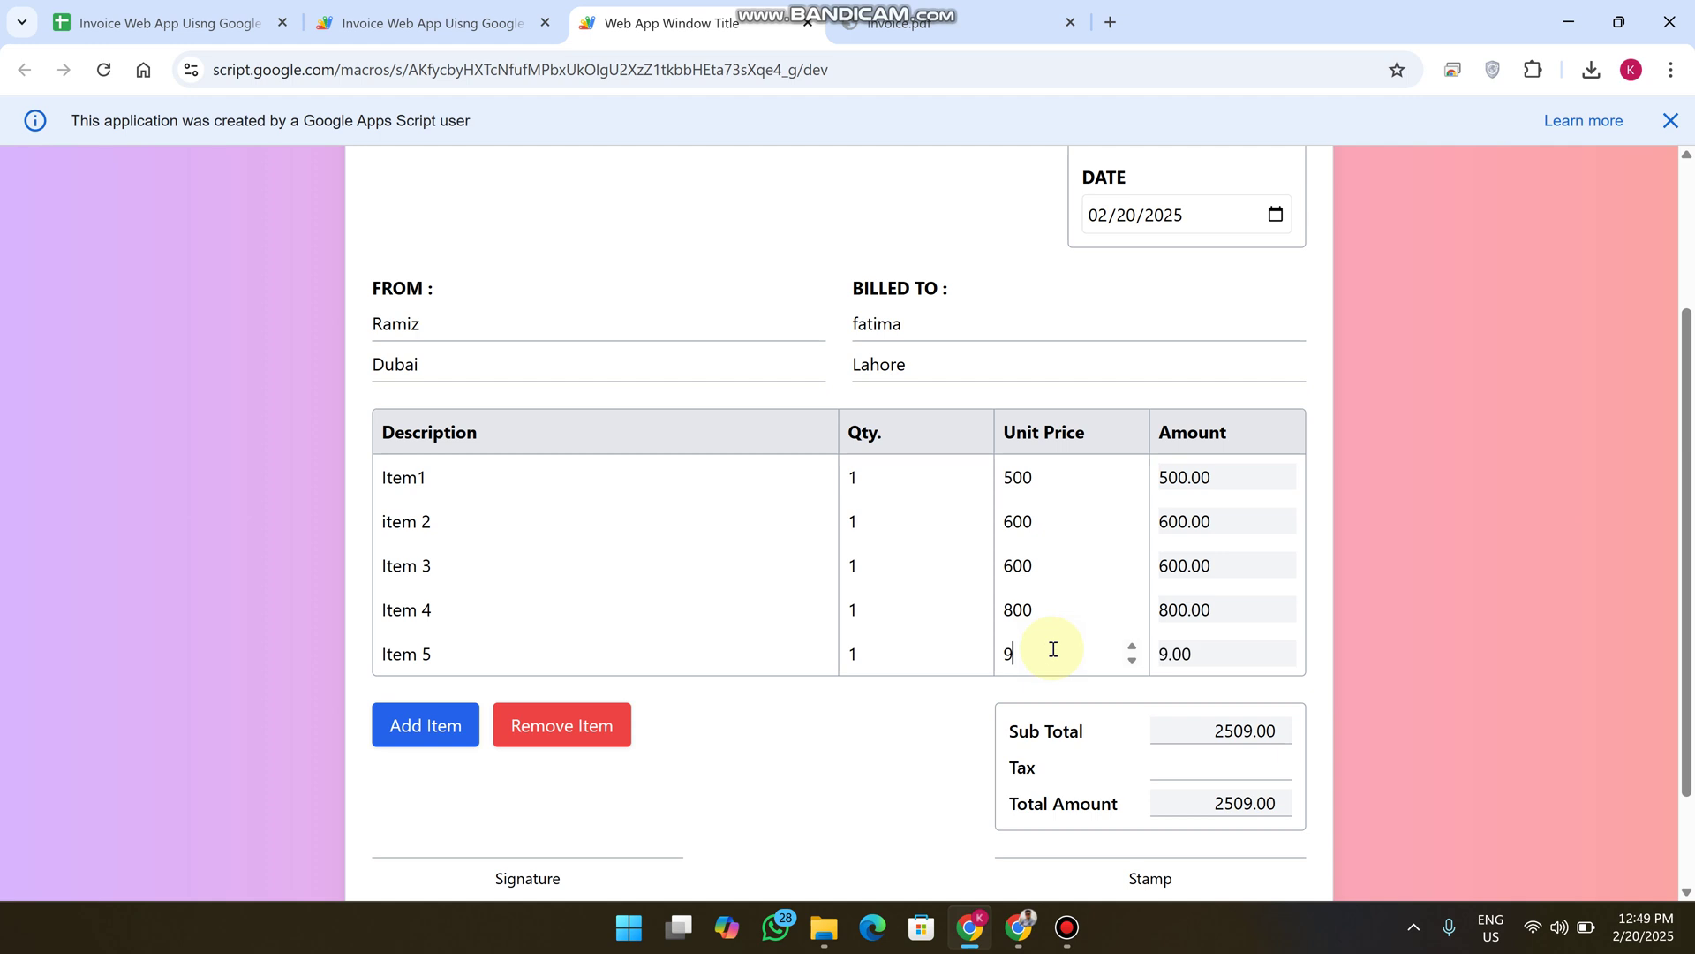
scroll(1059, 609, "down", 1)
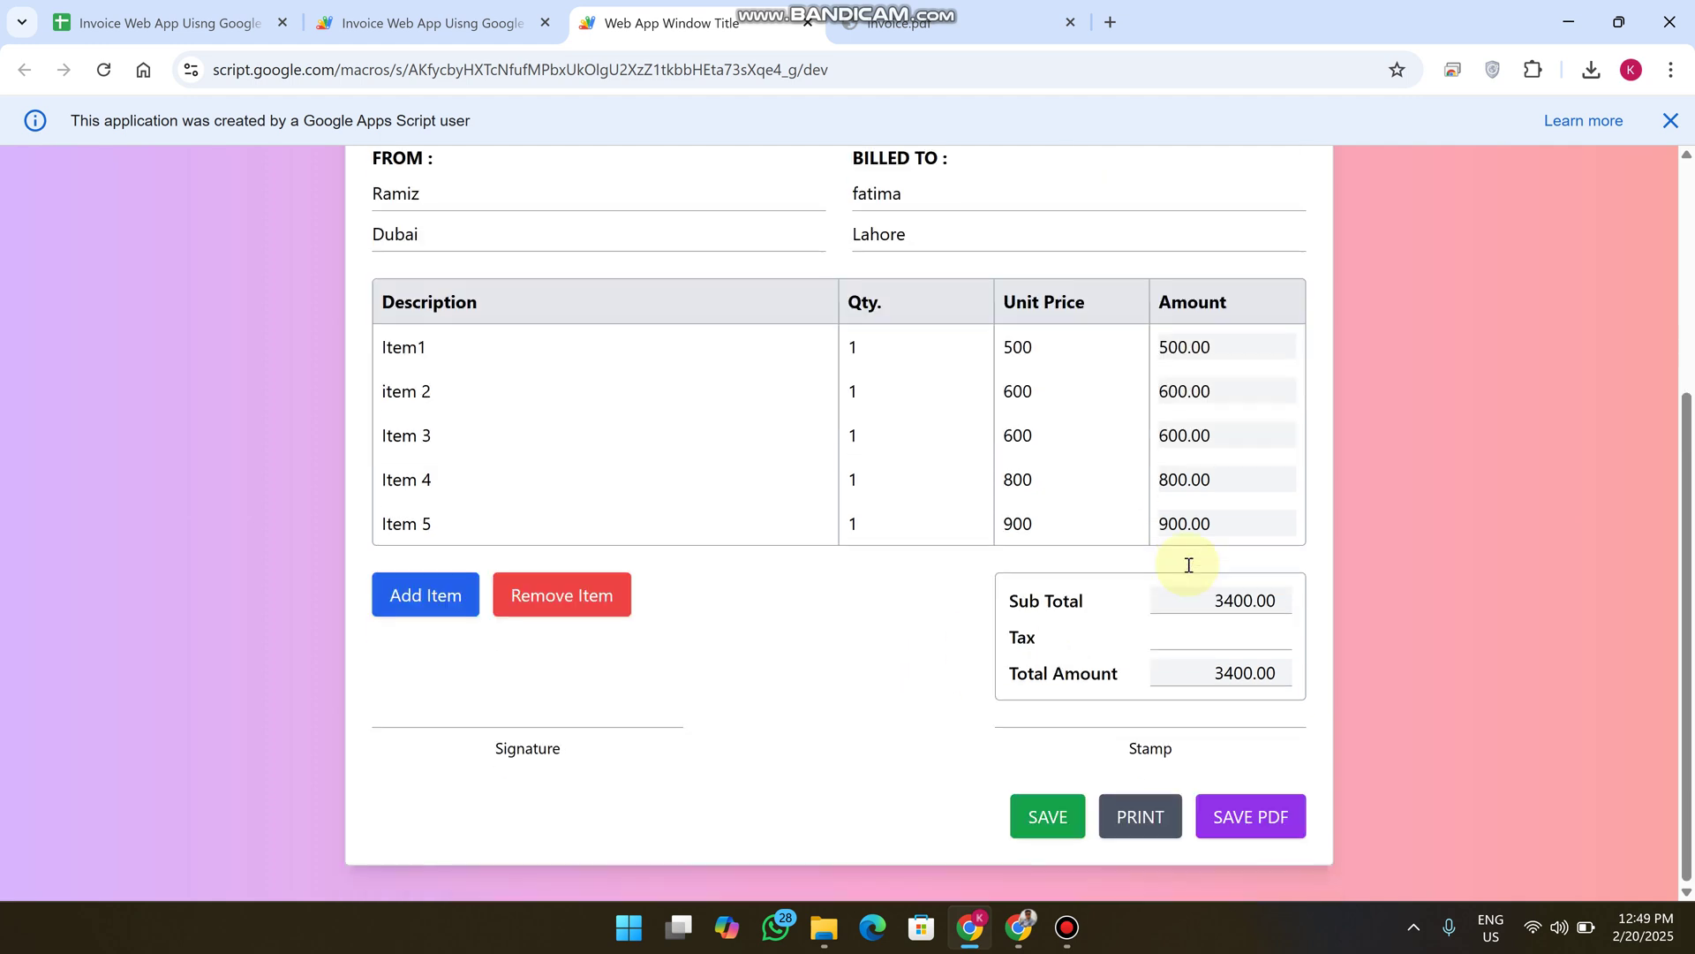
left_click(1261, 629)
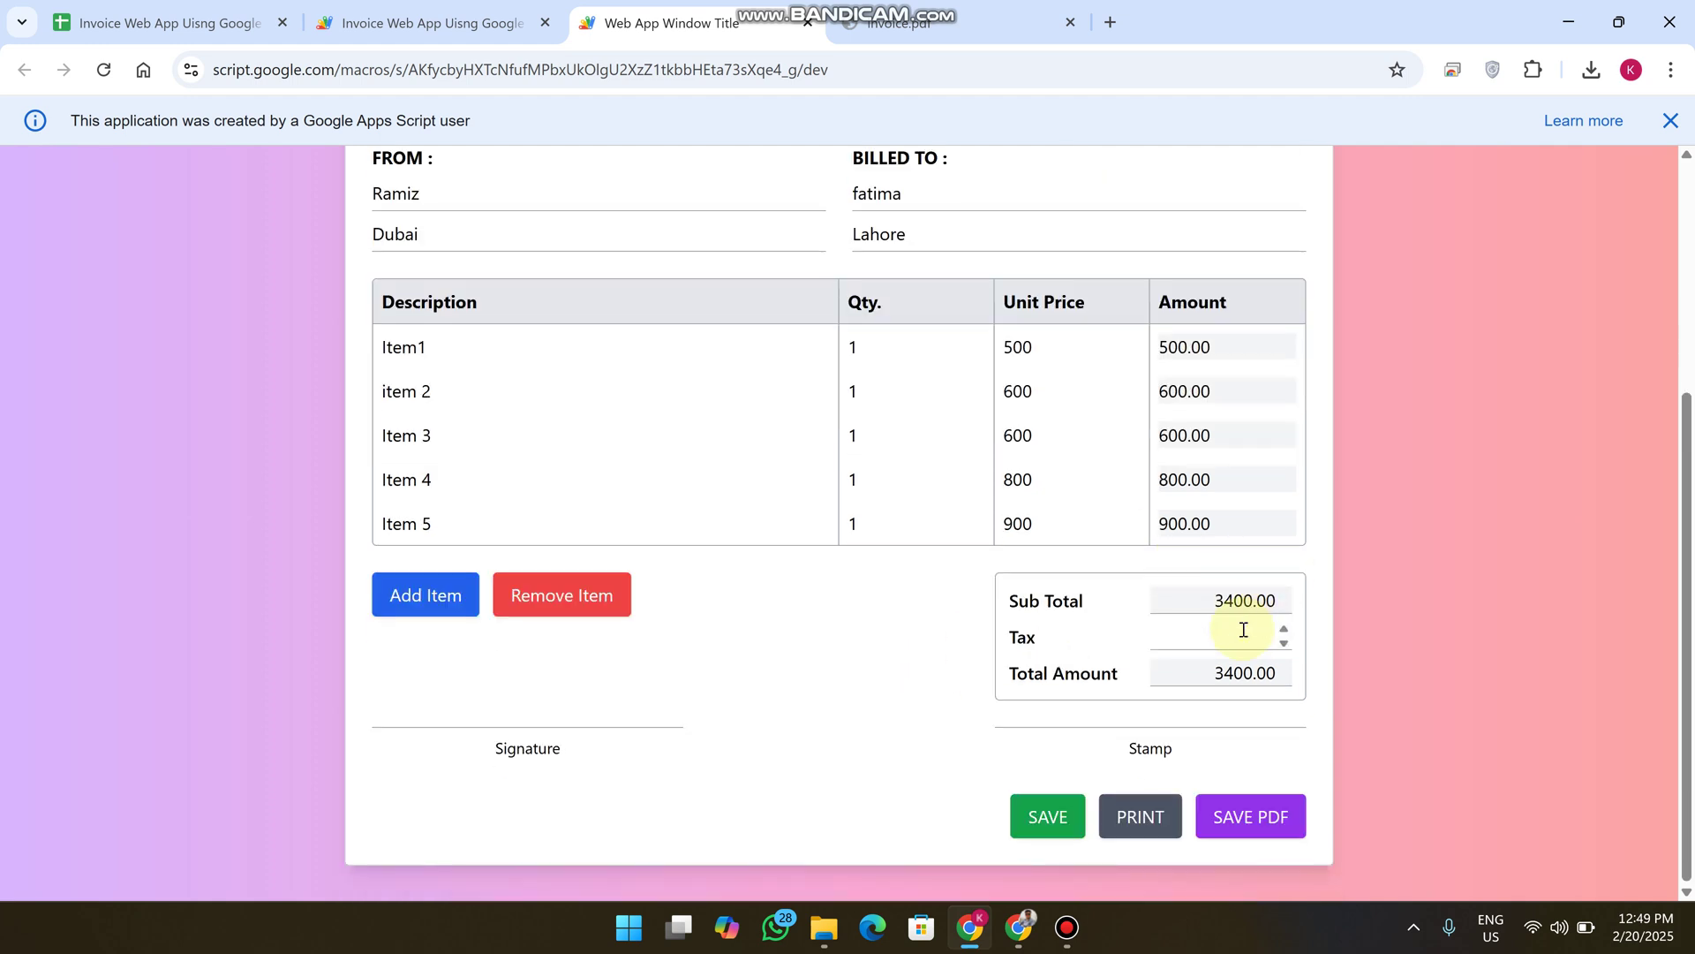
type("70")
left_click(1141, 817)
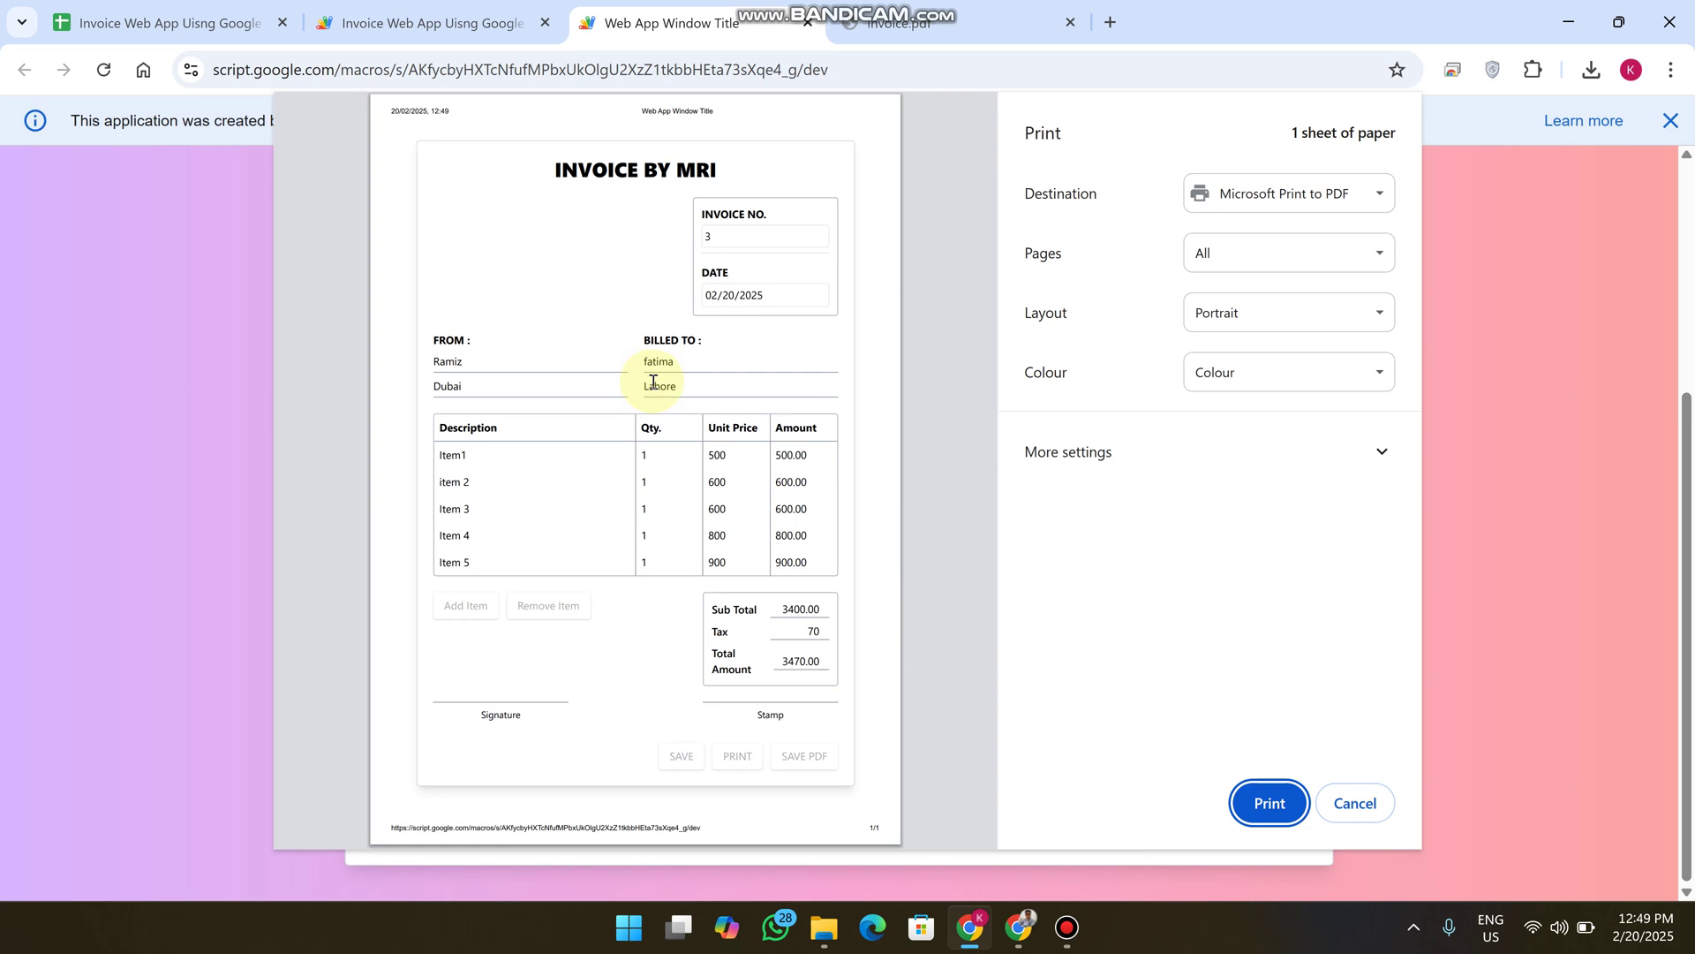
left_click(1356, 802)
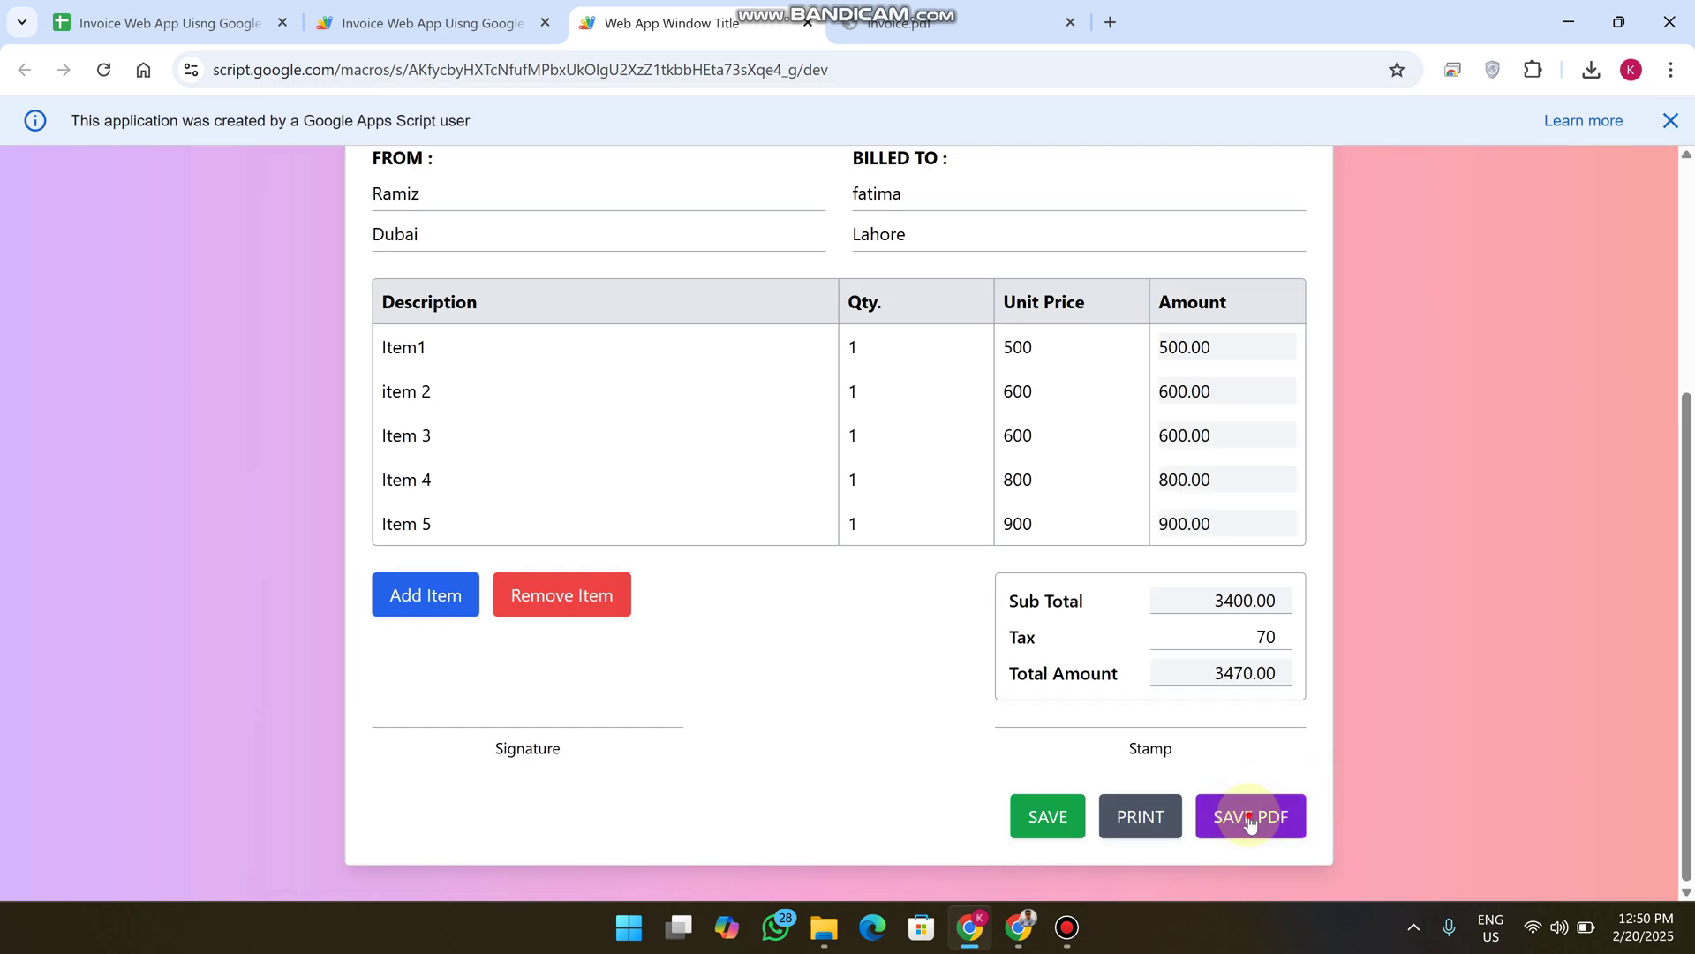
Download and view invoice 3's PDF, save the invoice, then open the Invoices sheet
left_click(1250, 818)
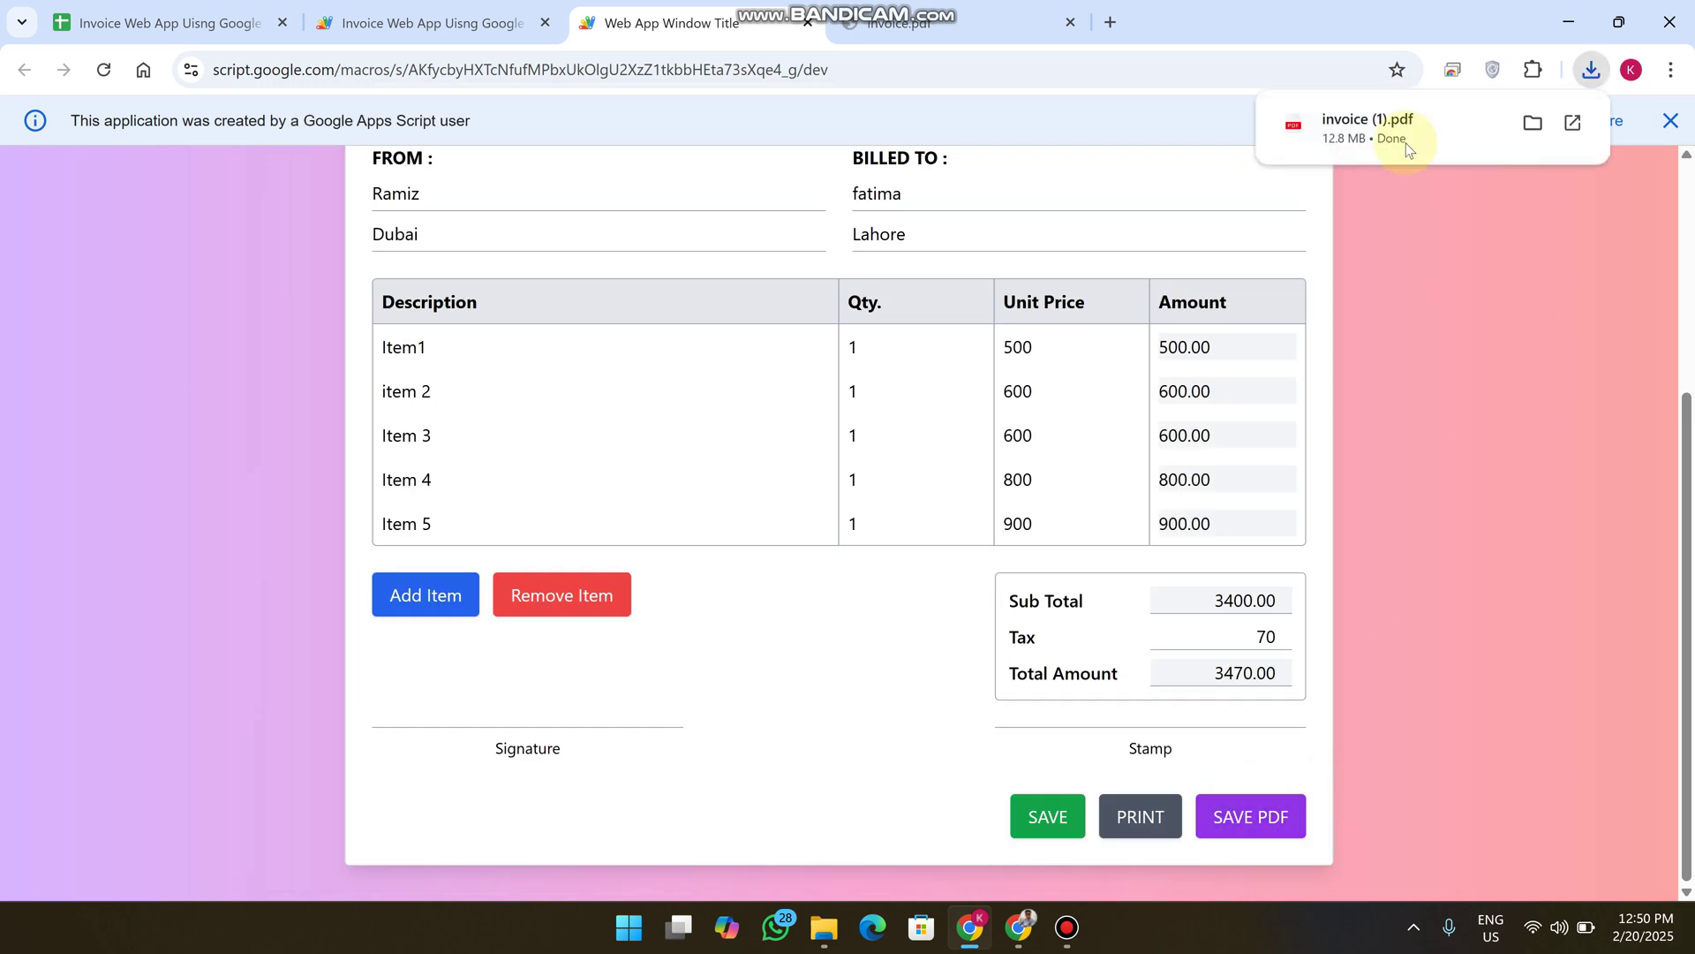
left_click(1378, 129)
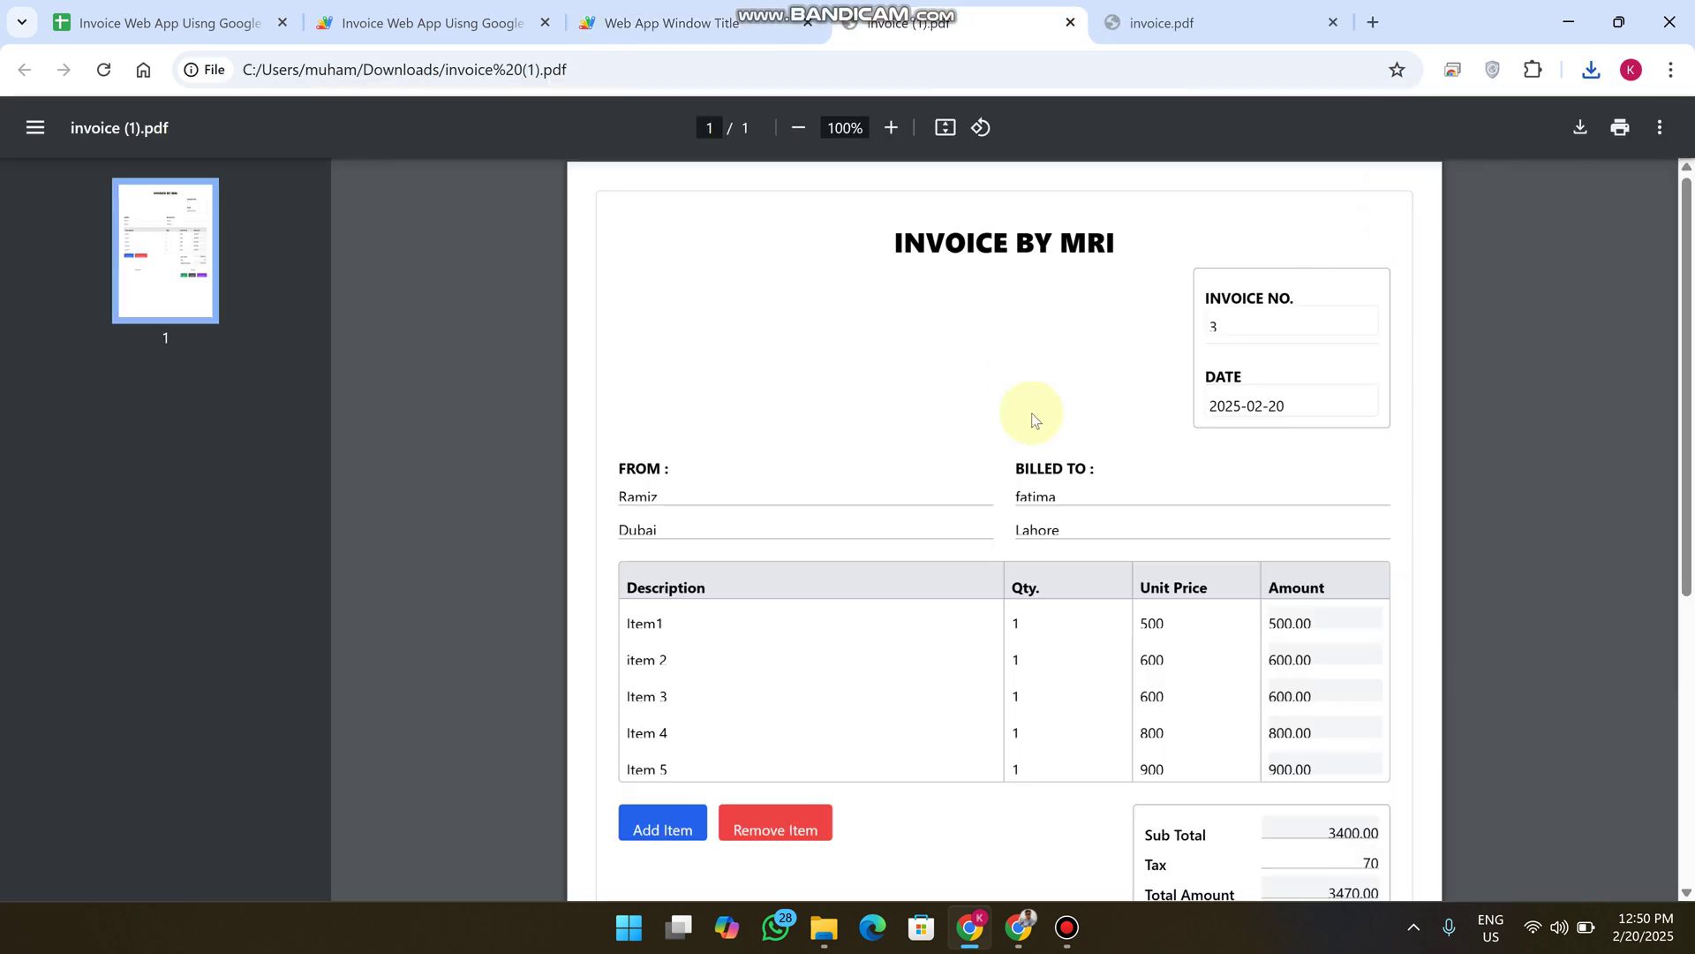
scroll(1033, 425, "down", 5)
scroll(1052, 465, "up", 5)
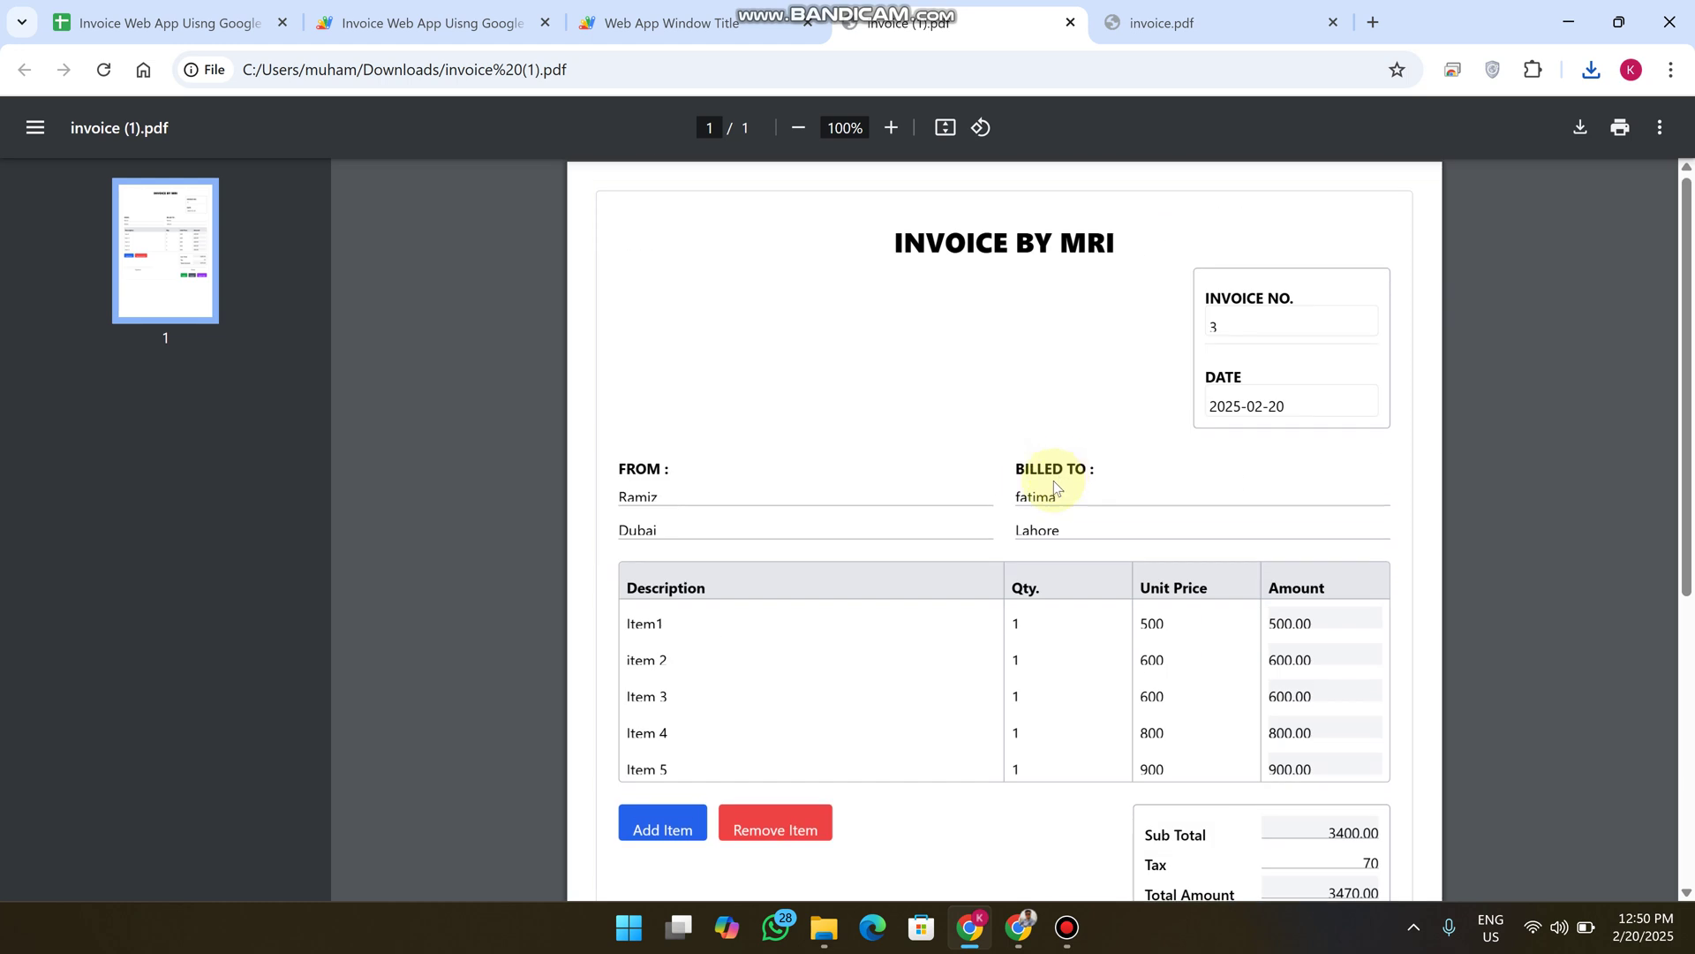
left_click(671, 22)
left_click(1047, 817)
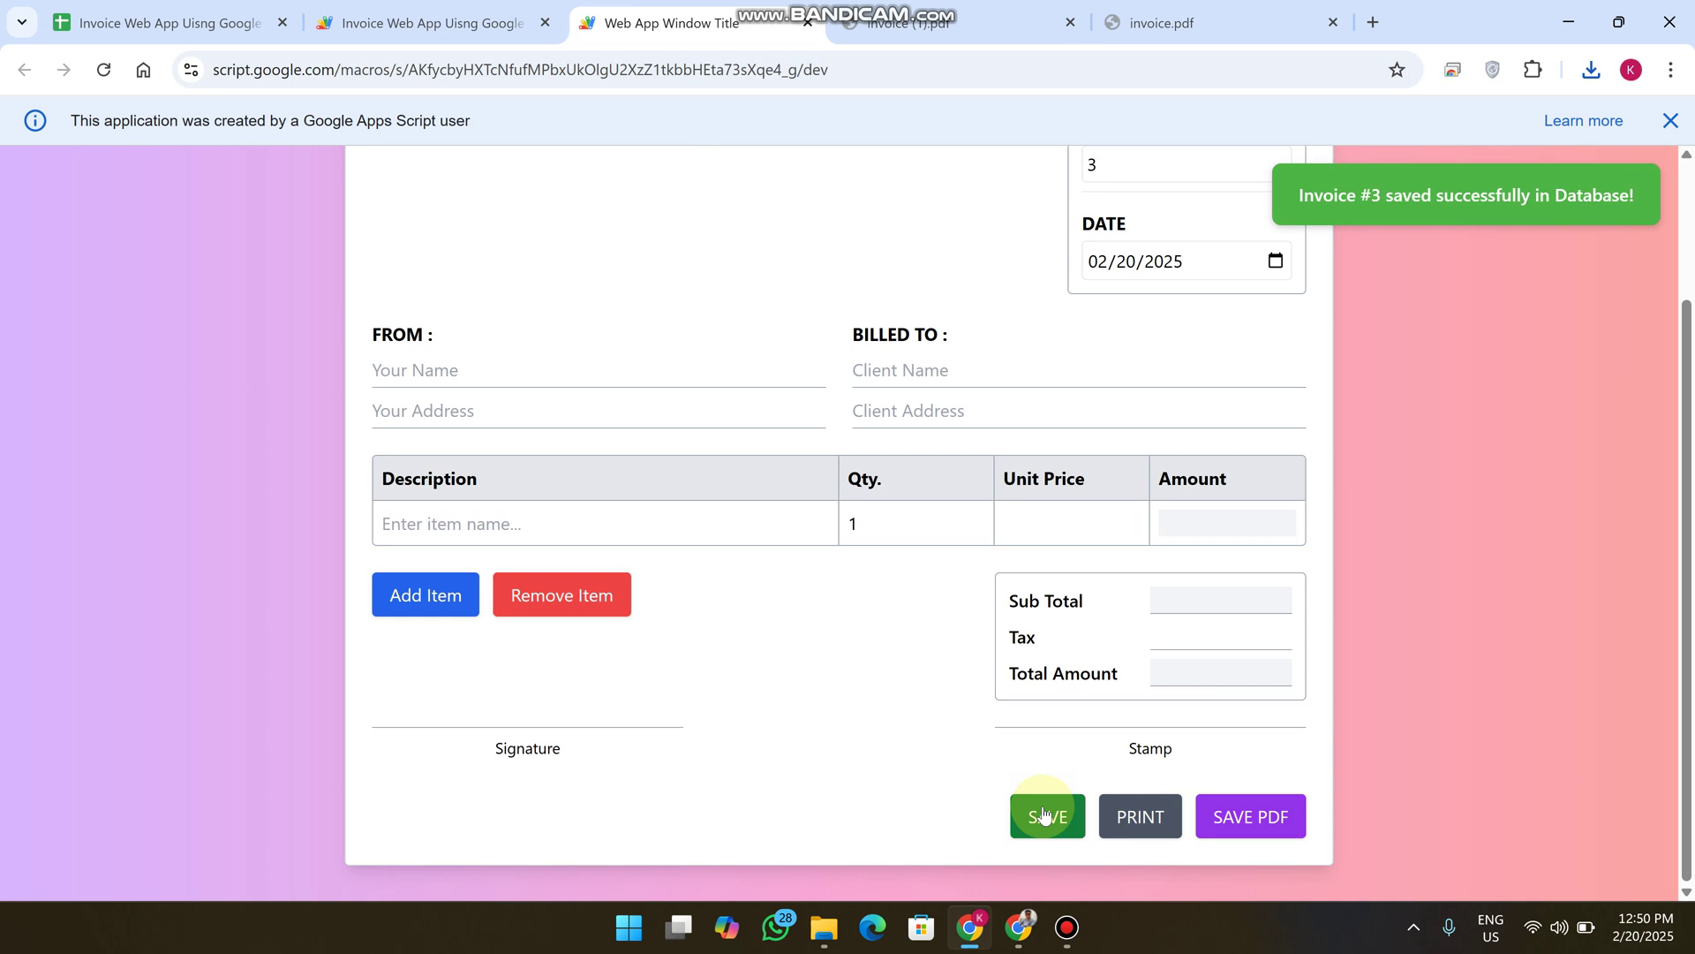
left_click(199, 23)
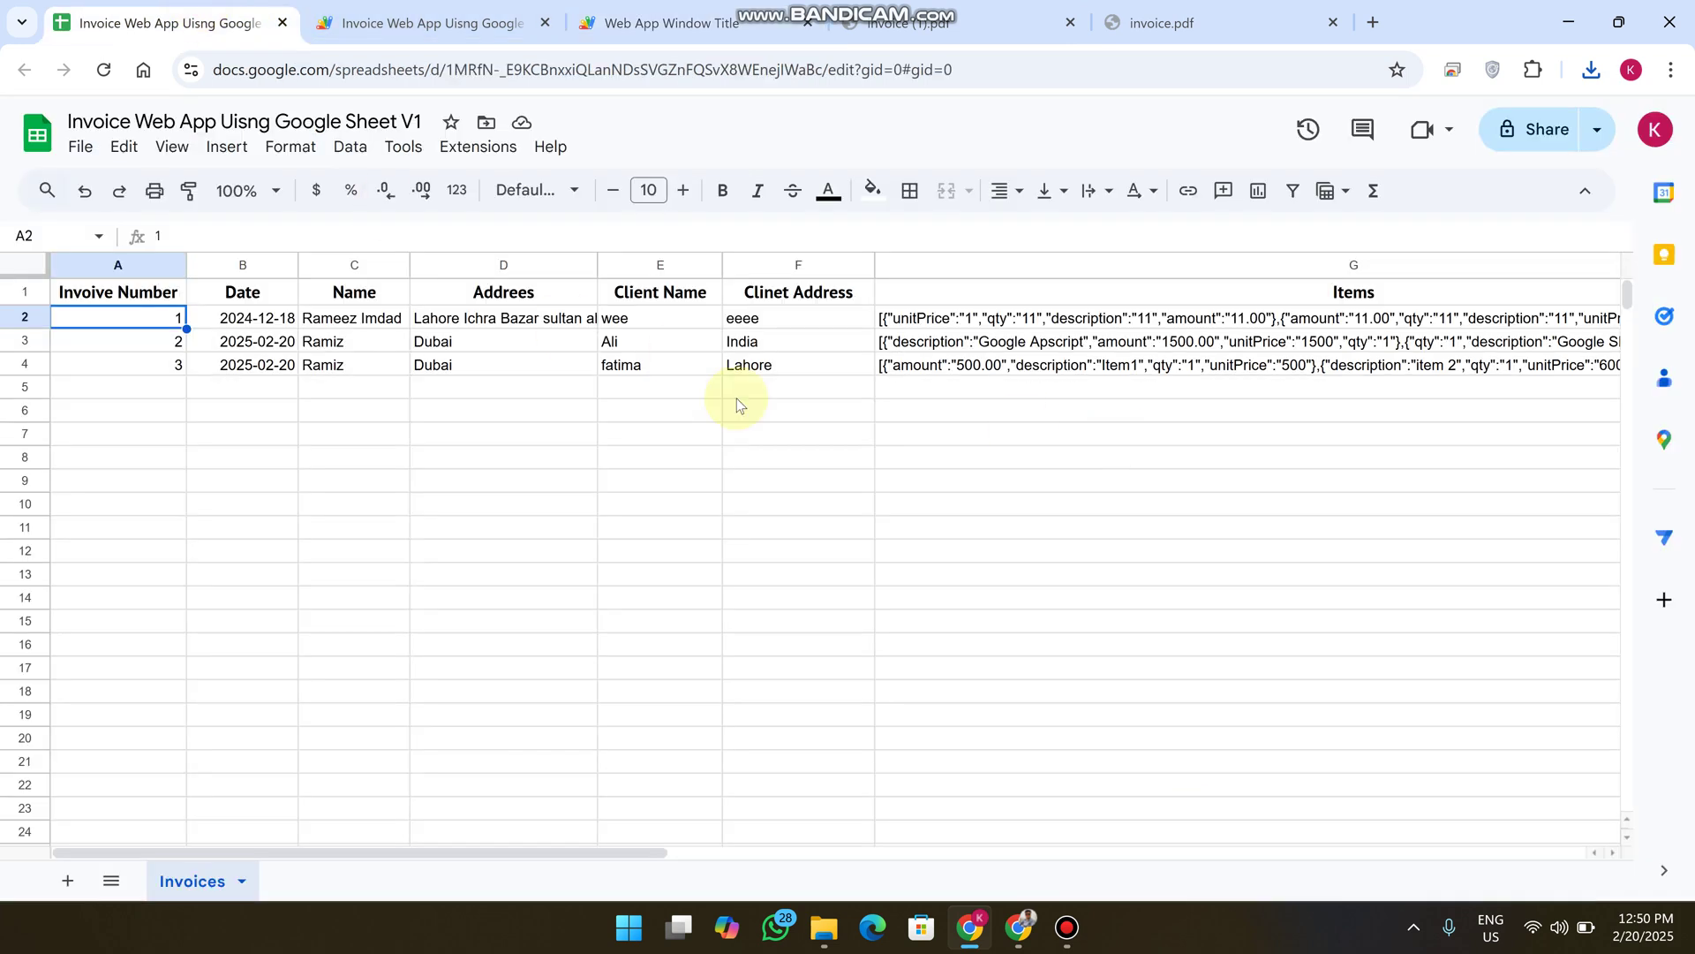
Review getInvoiceNumber, lastInvoiceNumber and the spreadsheet-opening line 11, then return to the sheet
left_click(430, 23)
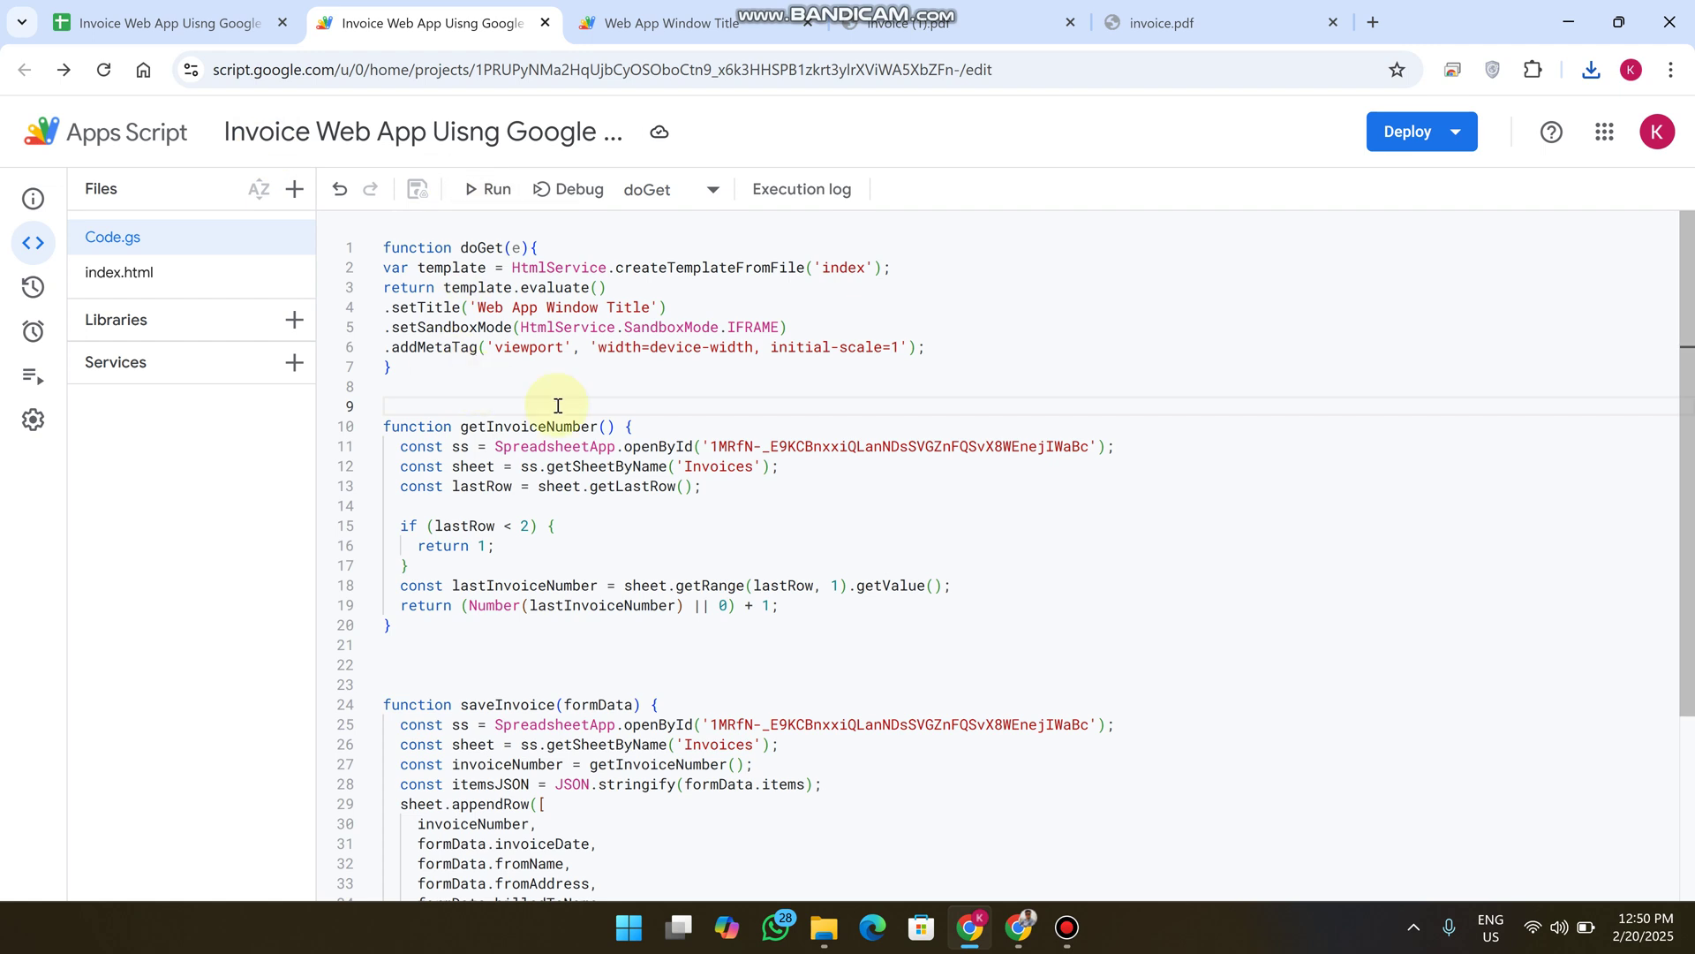
left_click_drag(461, 427, 599, 428)
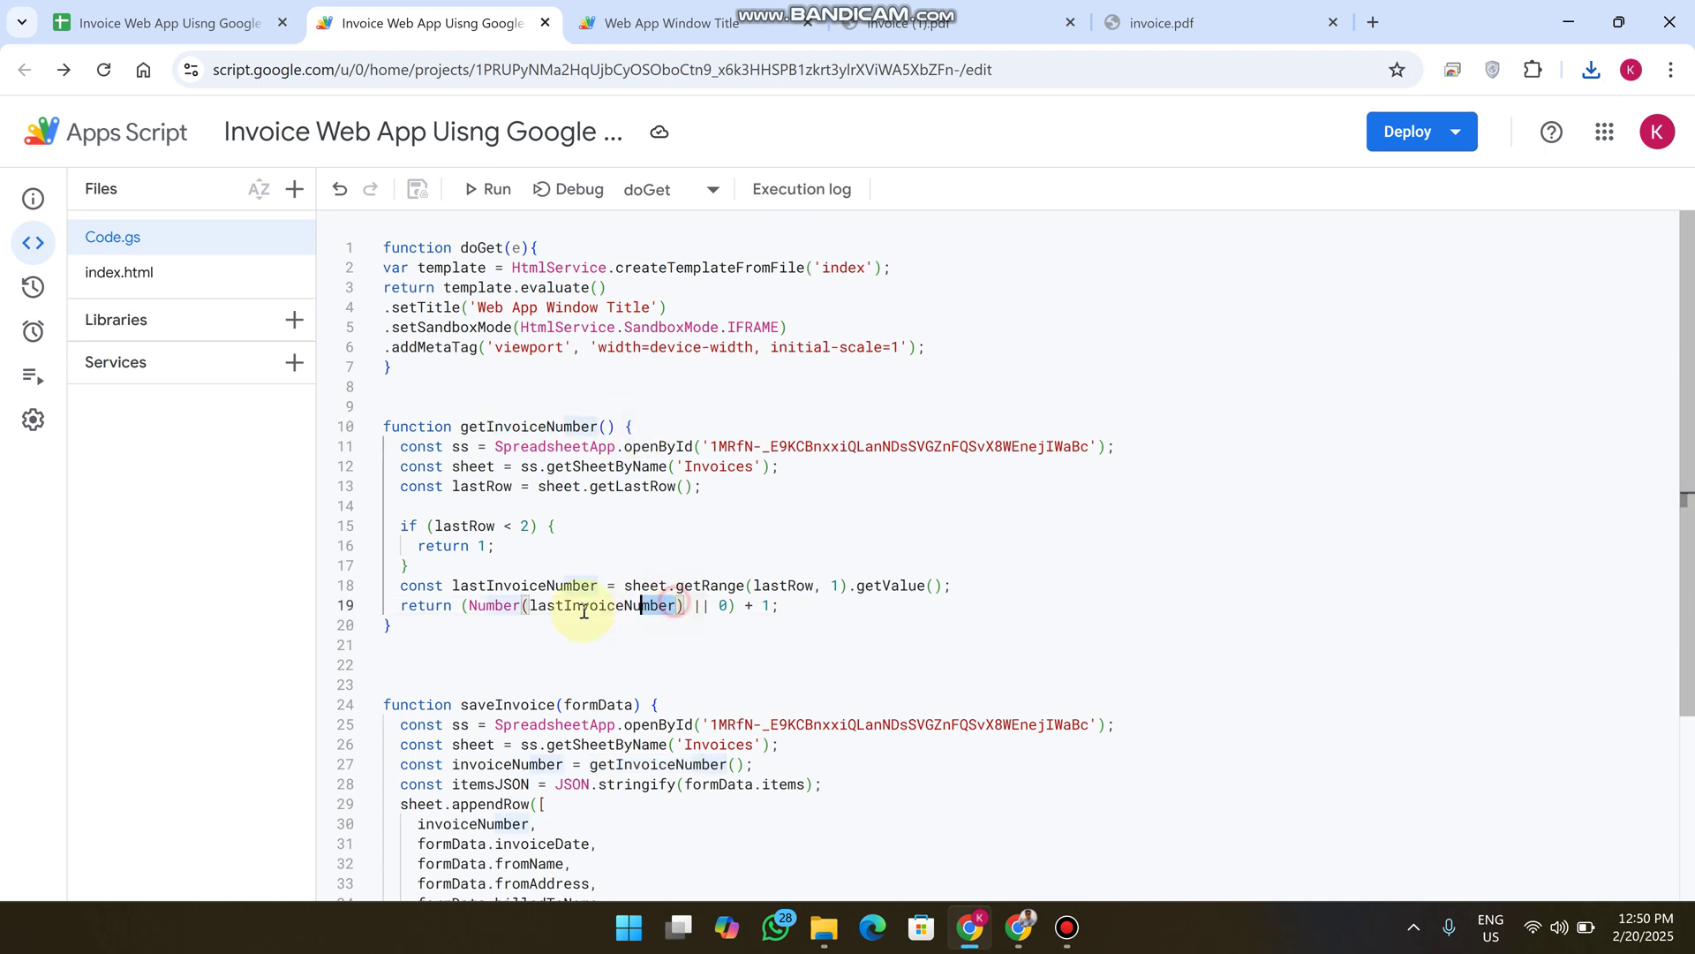
left_click_drag(676, 605, 525, 606)
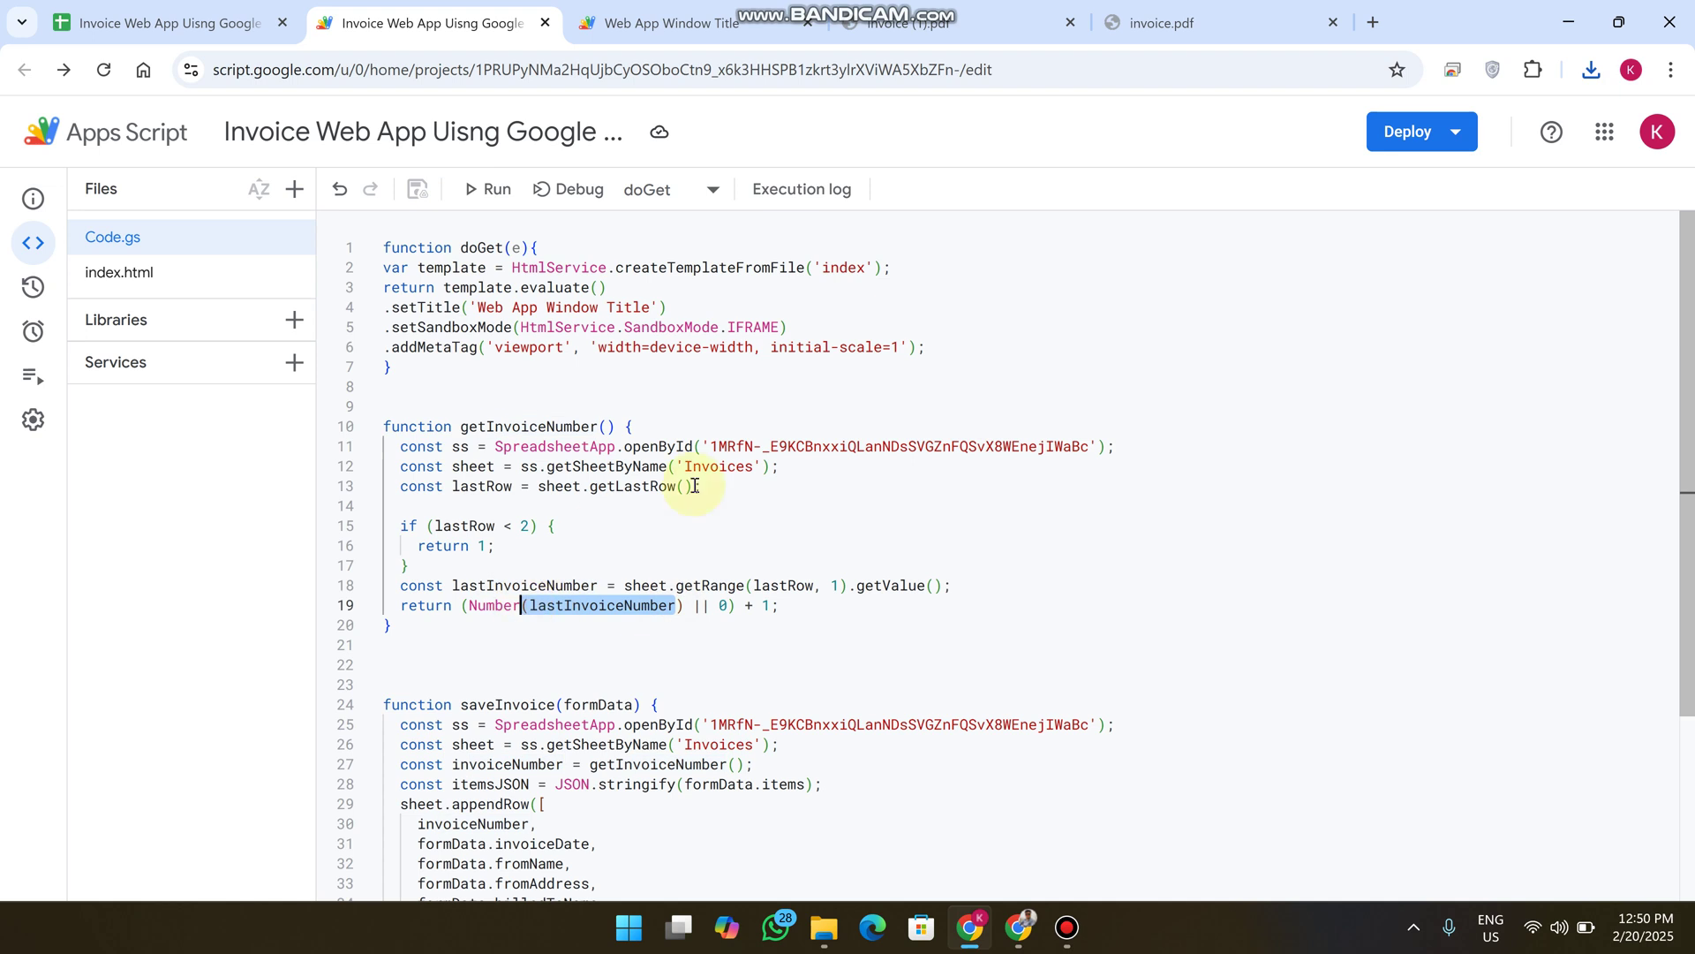
triple_click(806, 446)
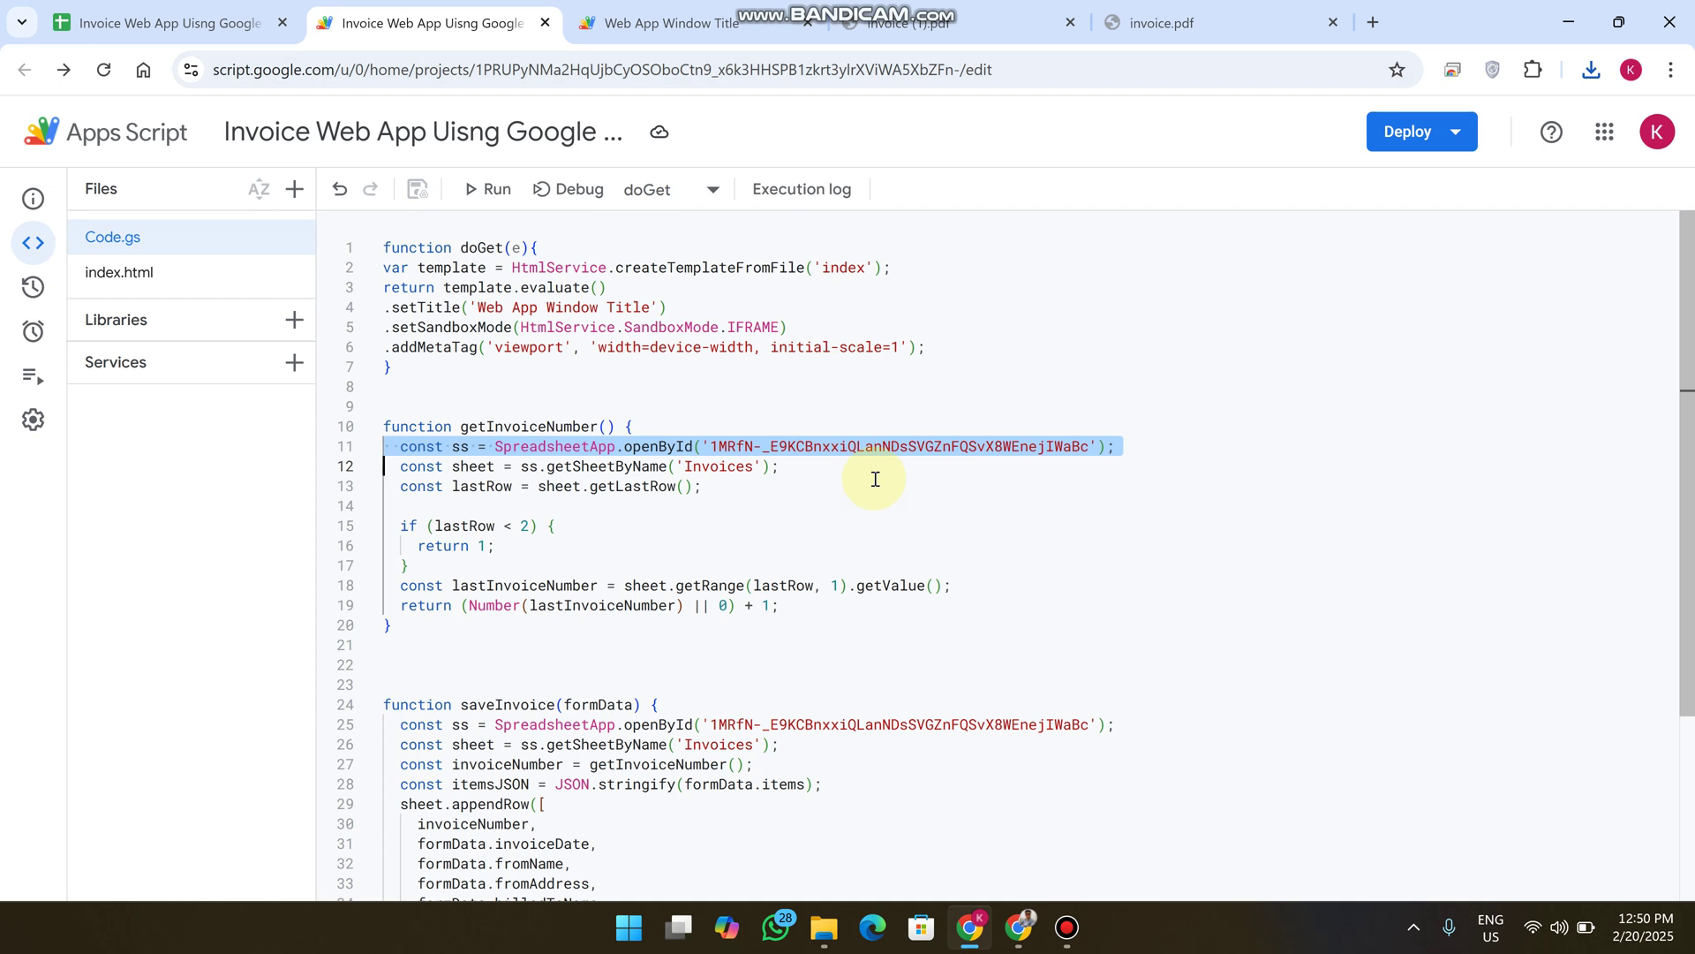
left_click(170, 23)
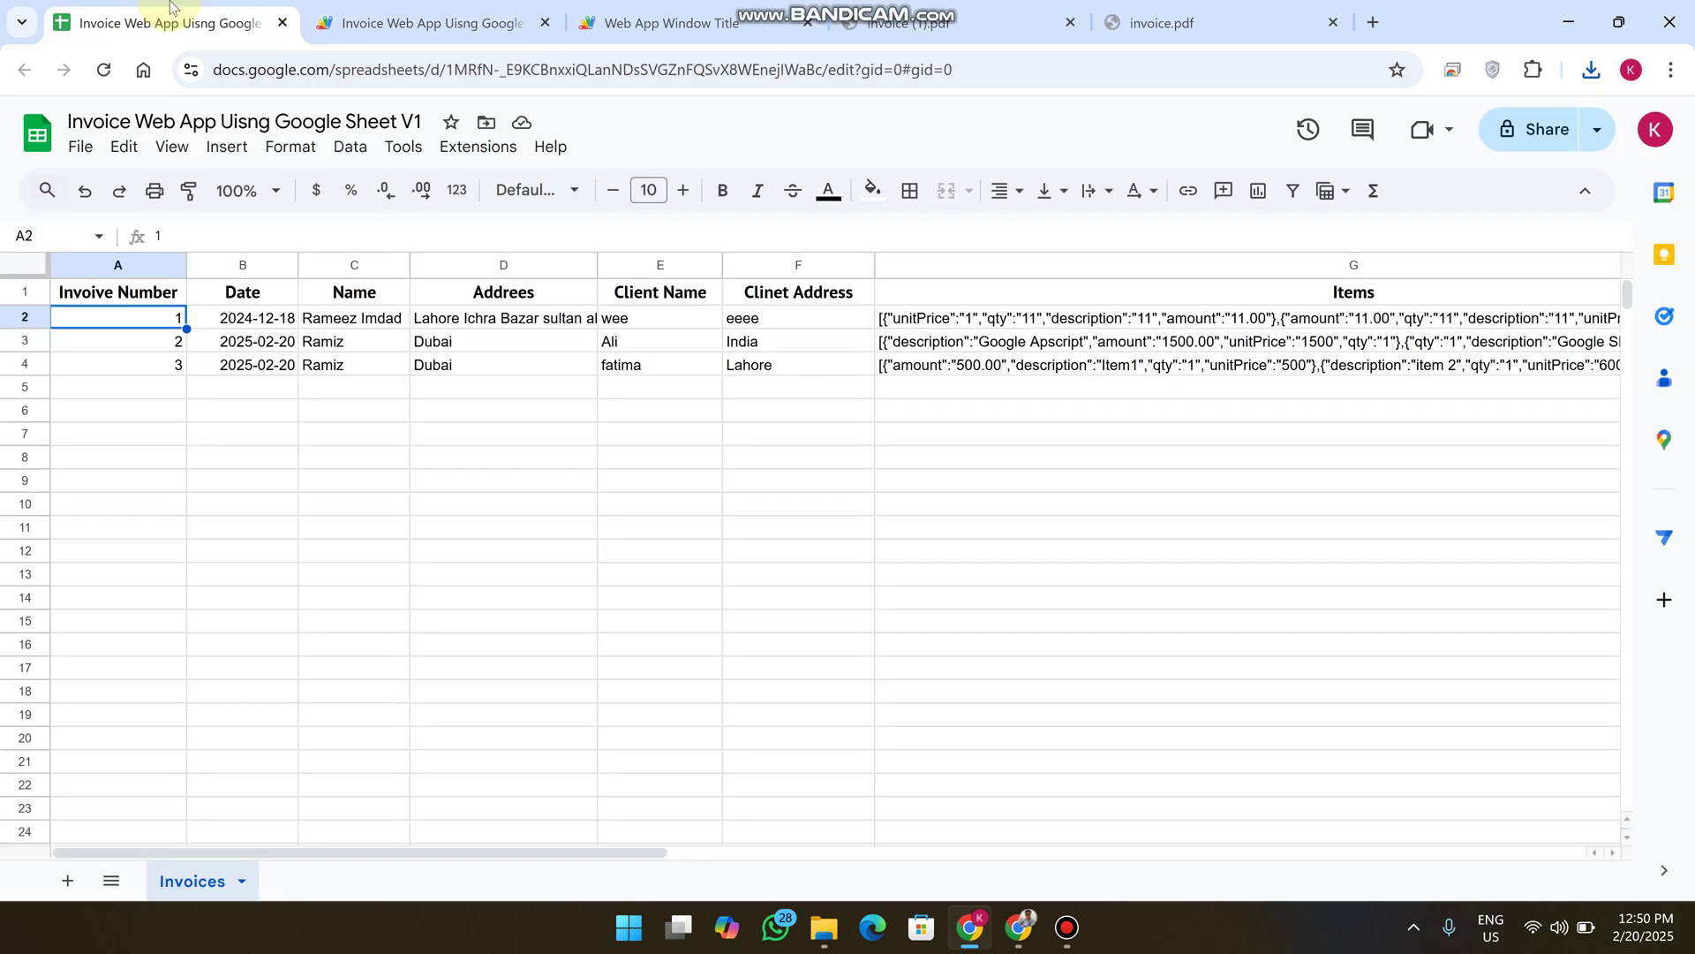
left_click(532, 69)
left_click_drag(874, 70, 554, 69)
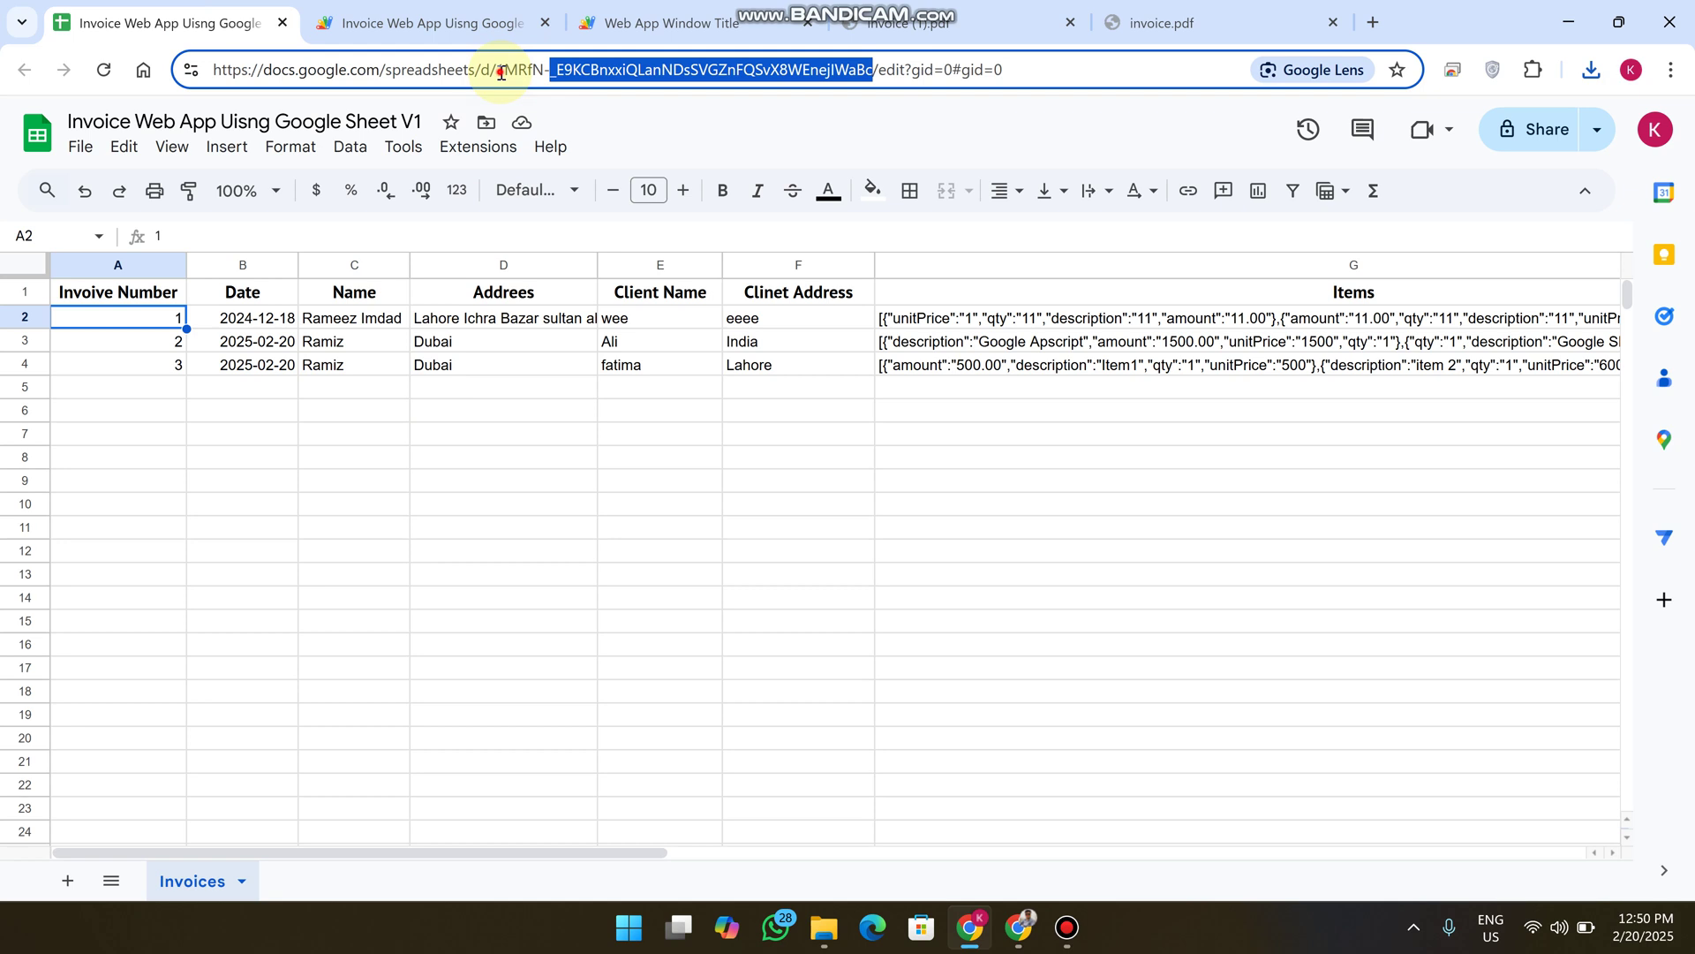
left_click_drag(499, 69, 875, 70)
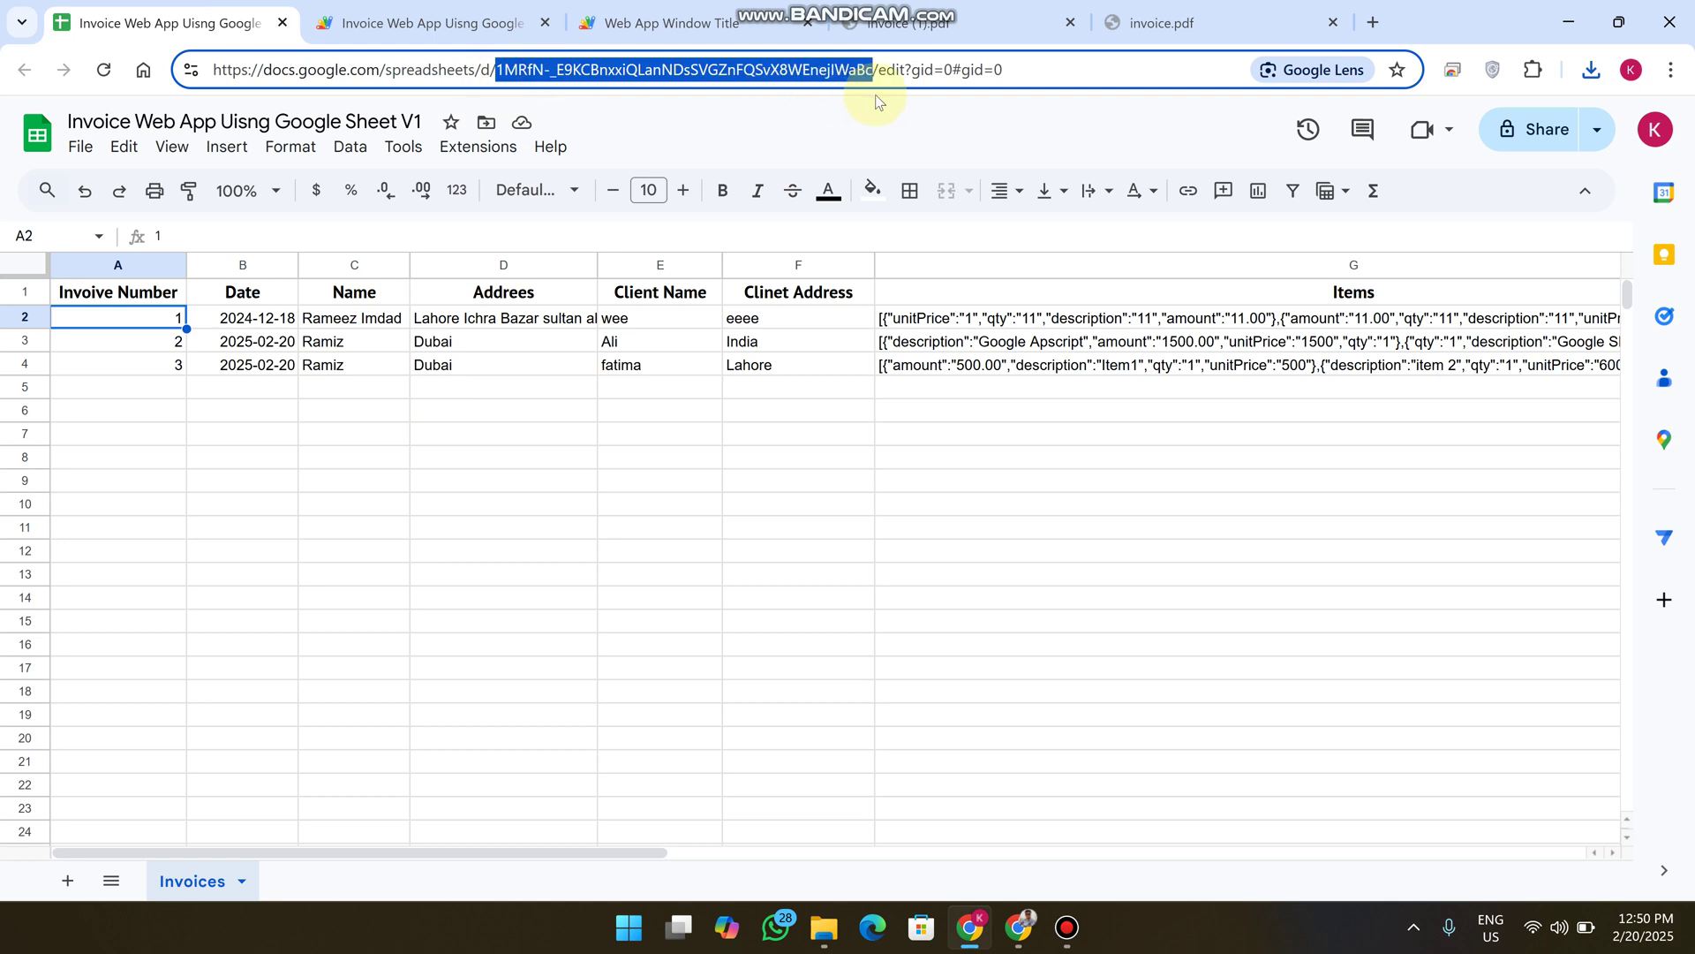
left_click(430, 22)
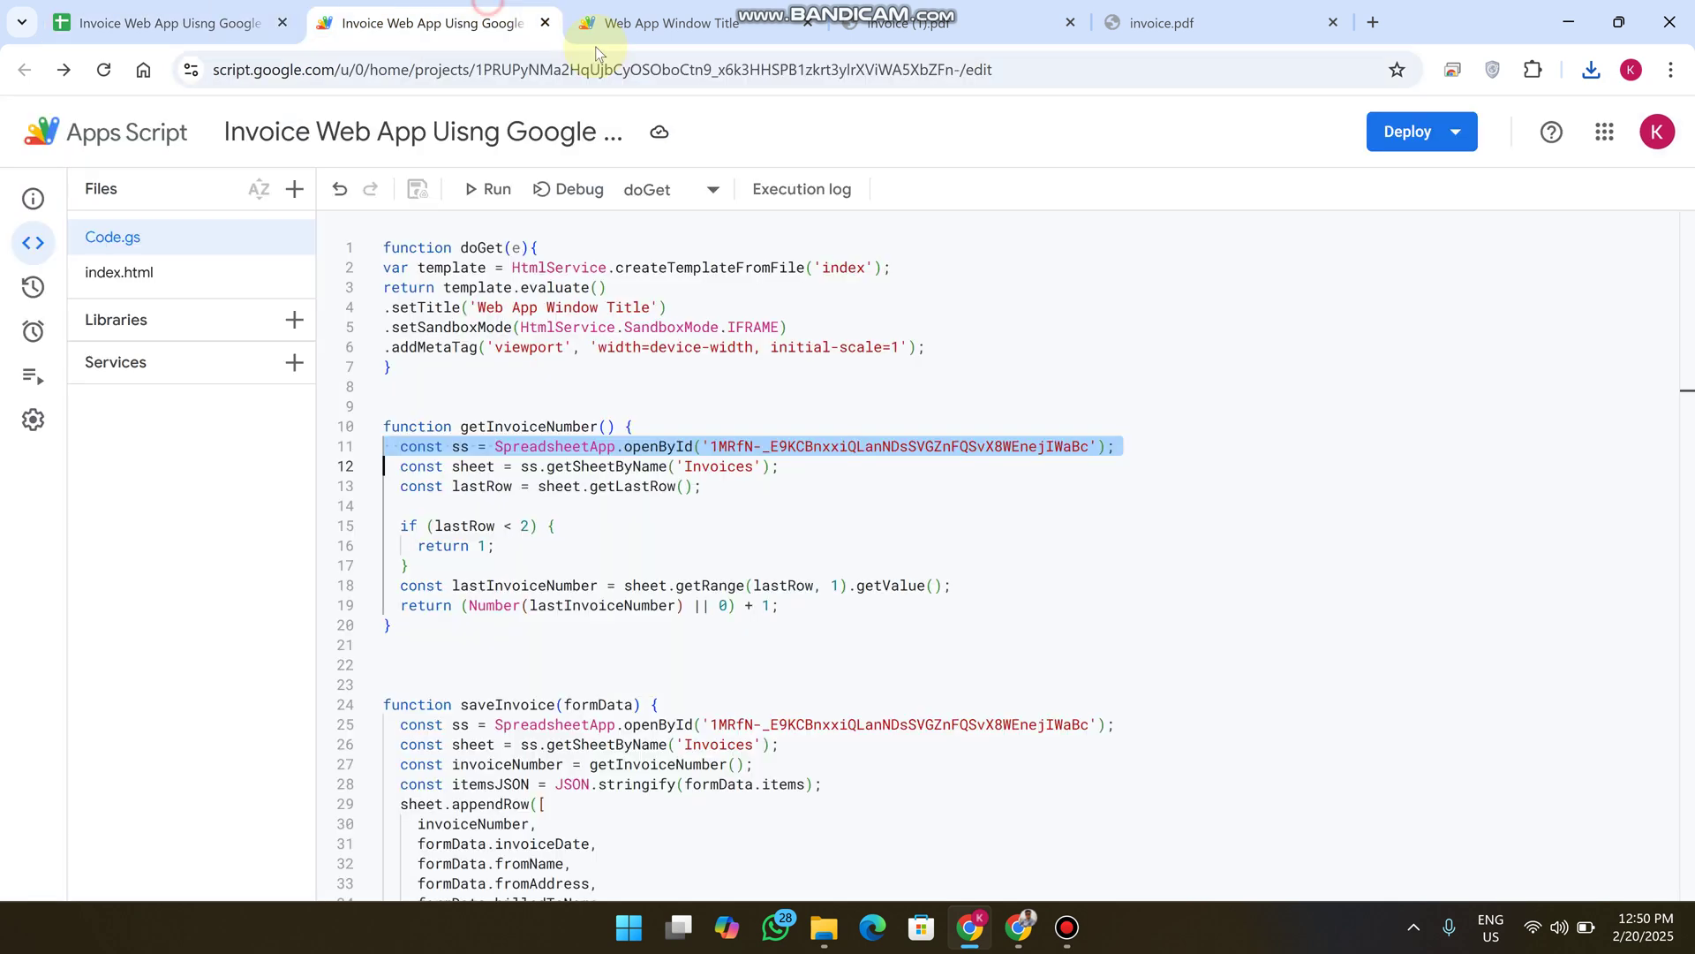
left_click(870, 445)
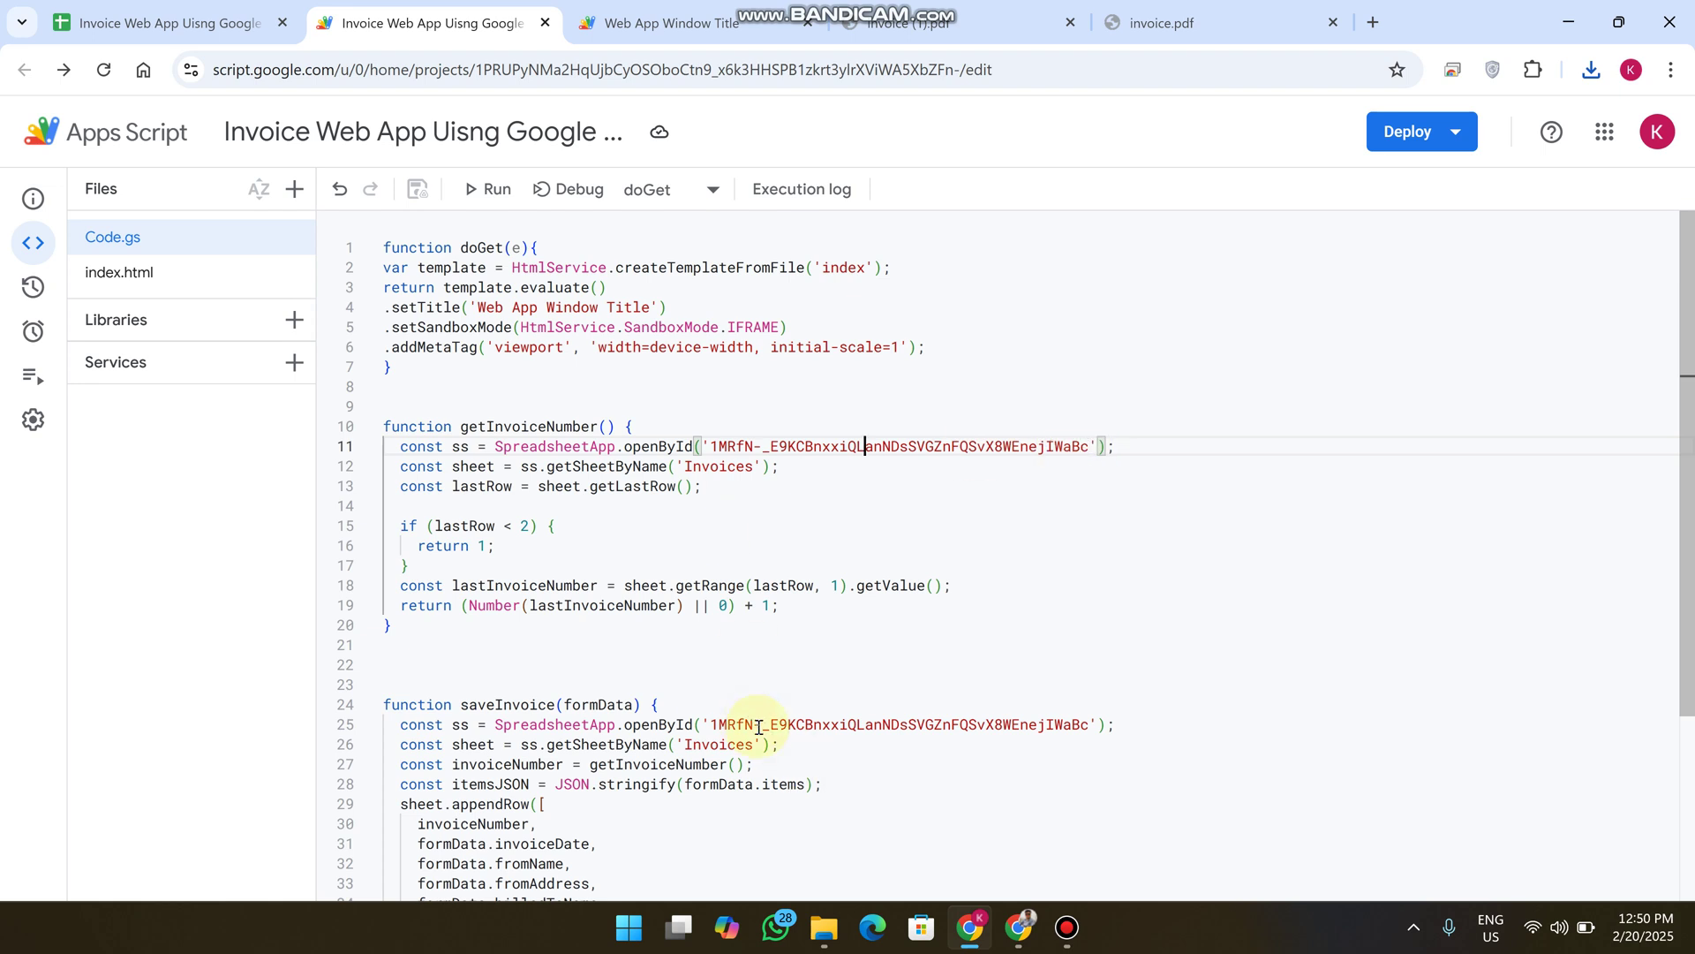
scroll(822, 649, "down", 3)
scroll(721, 385, "up", 3)
left_click(169, 23)
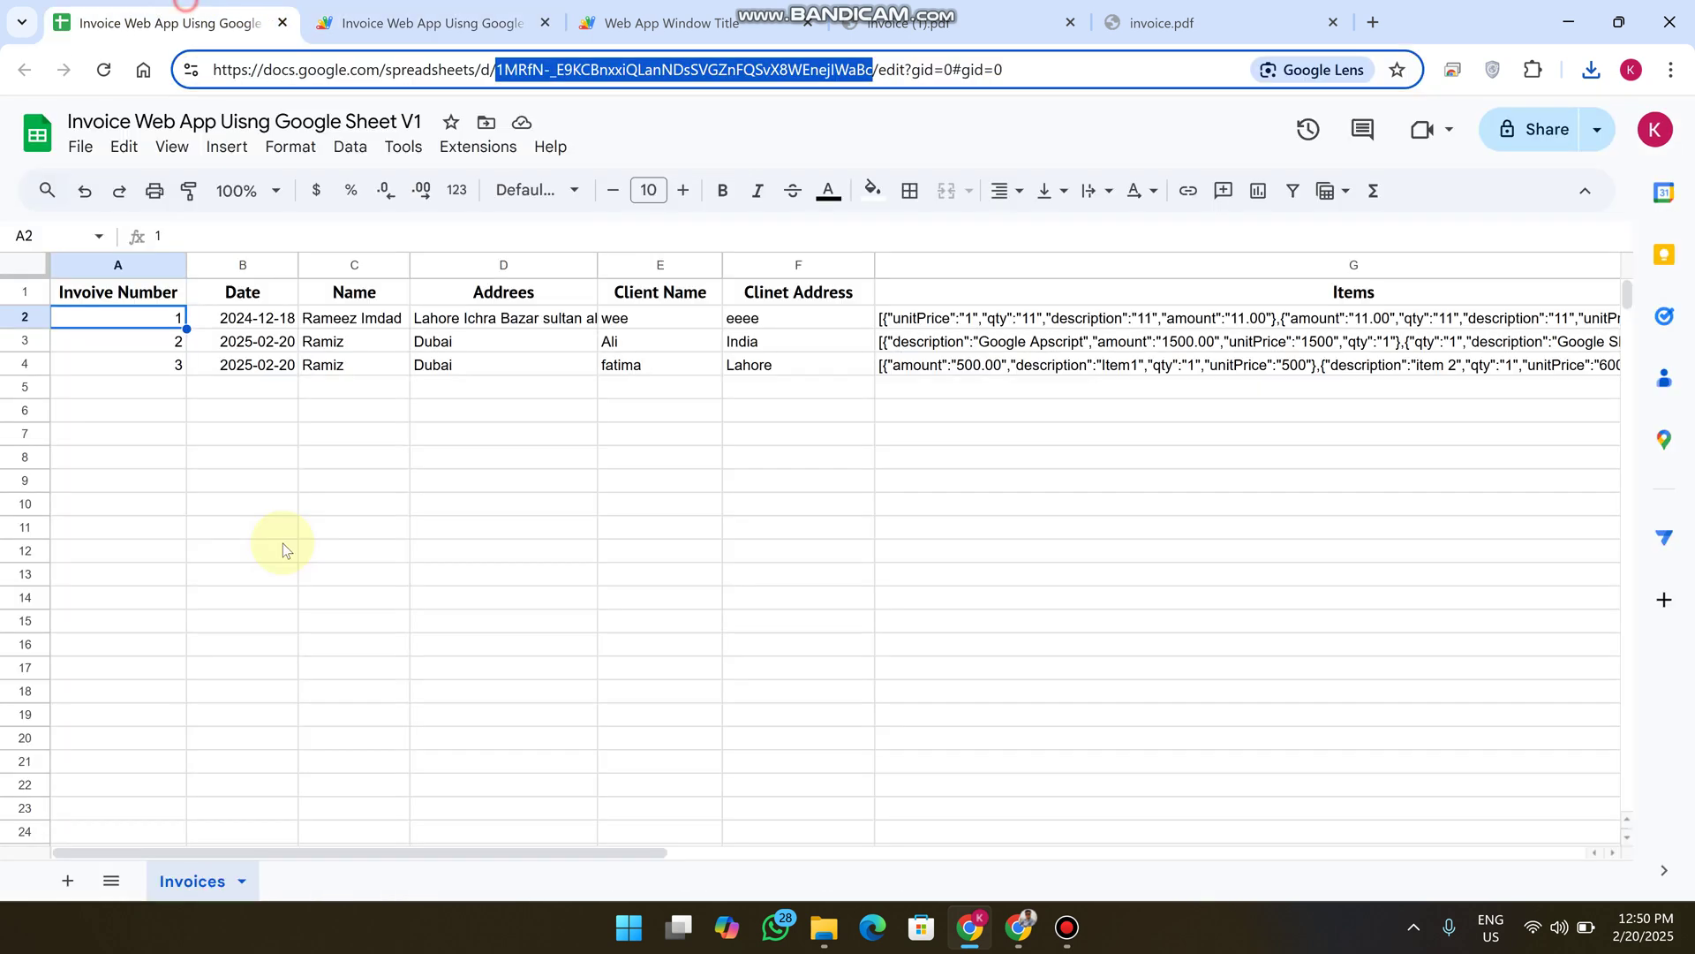
Rename the Invoices sheet tab to Data
double_click(194, 881)
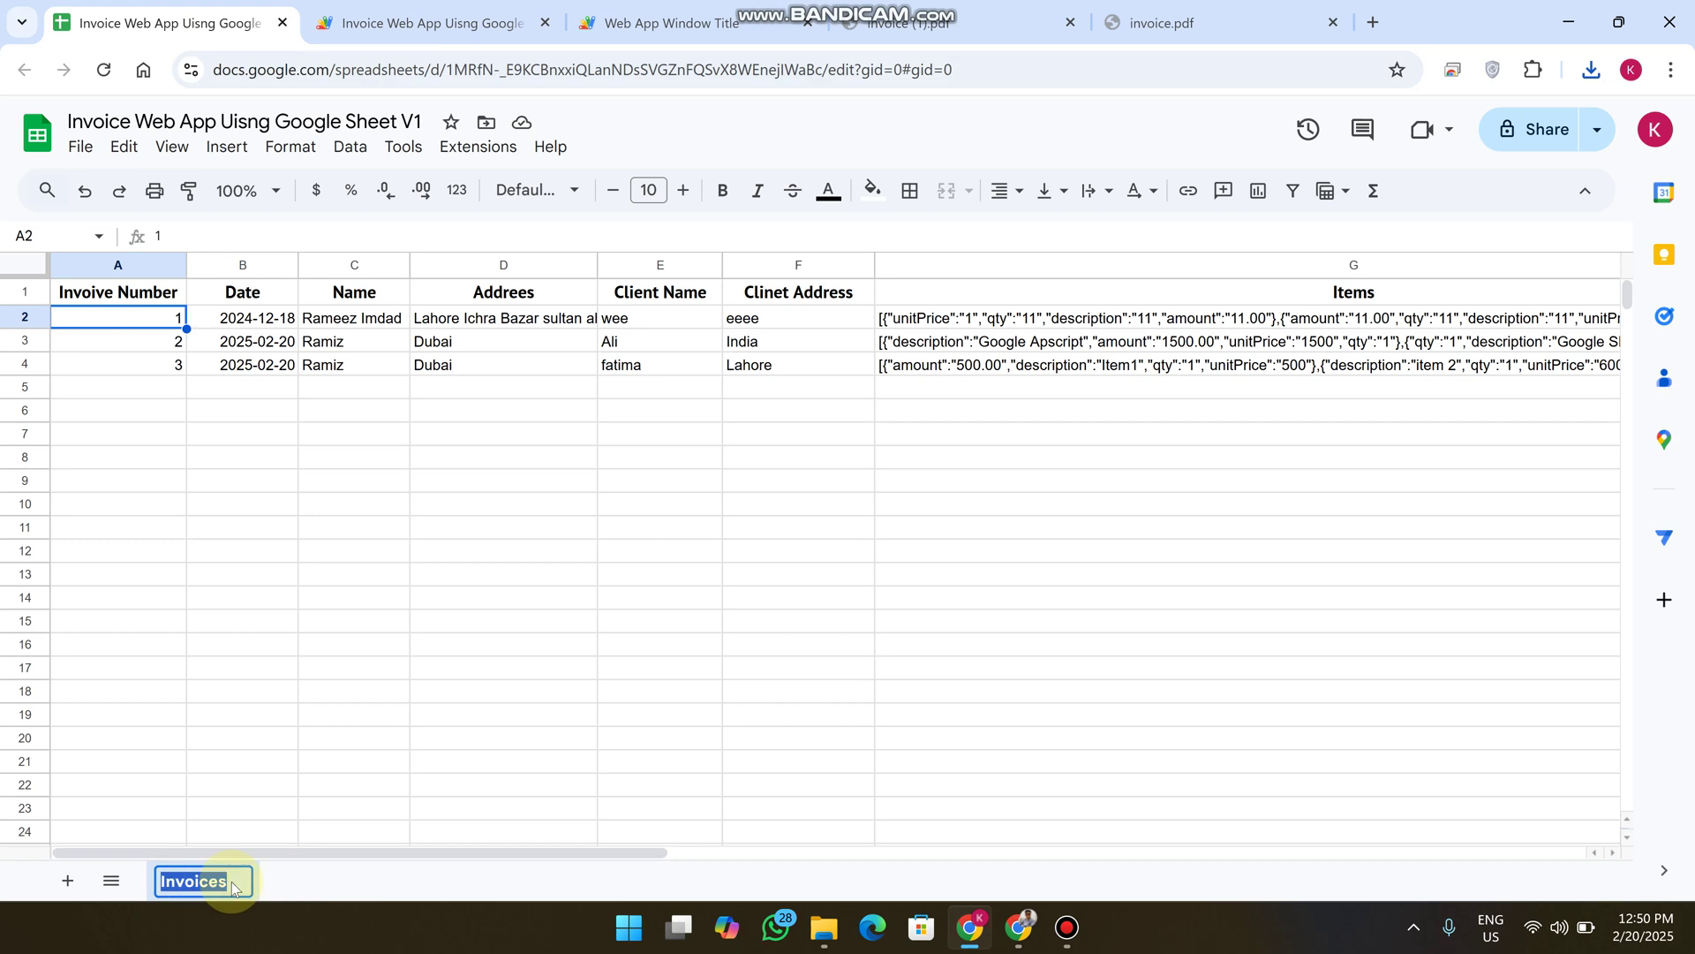
type("Dta")
left_click(311, 752)
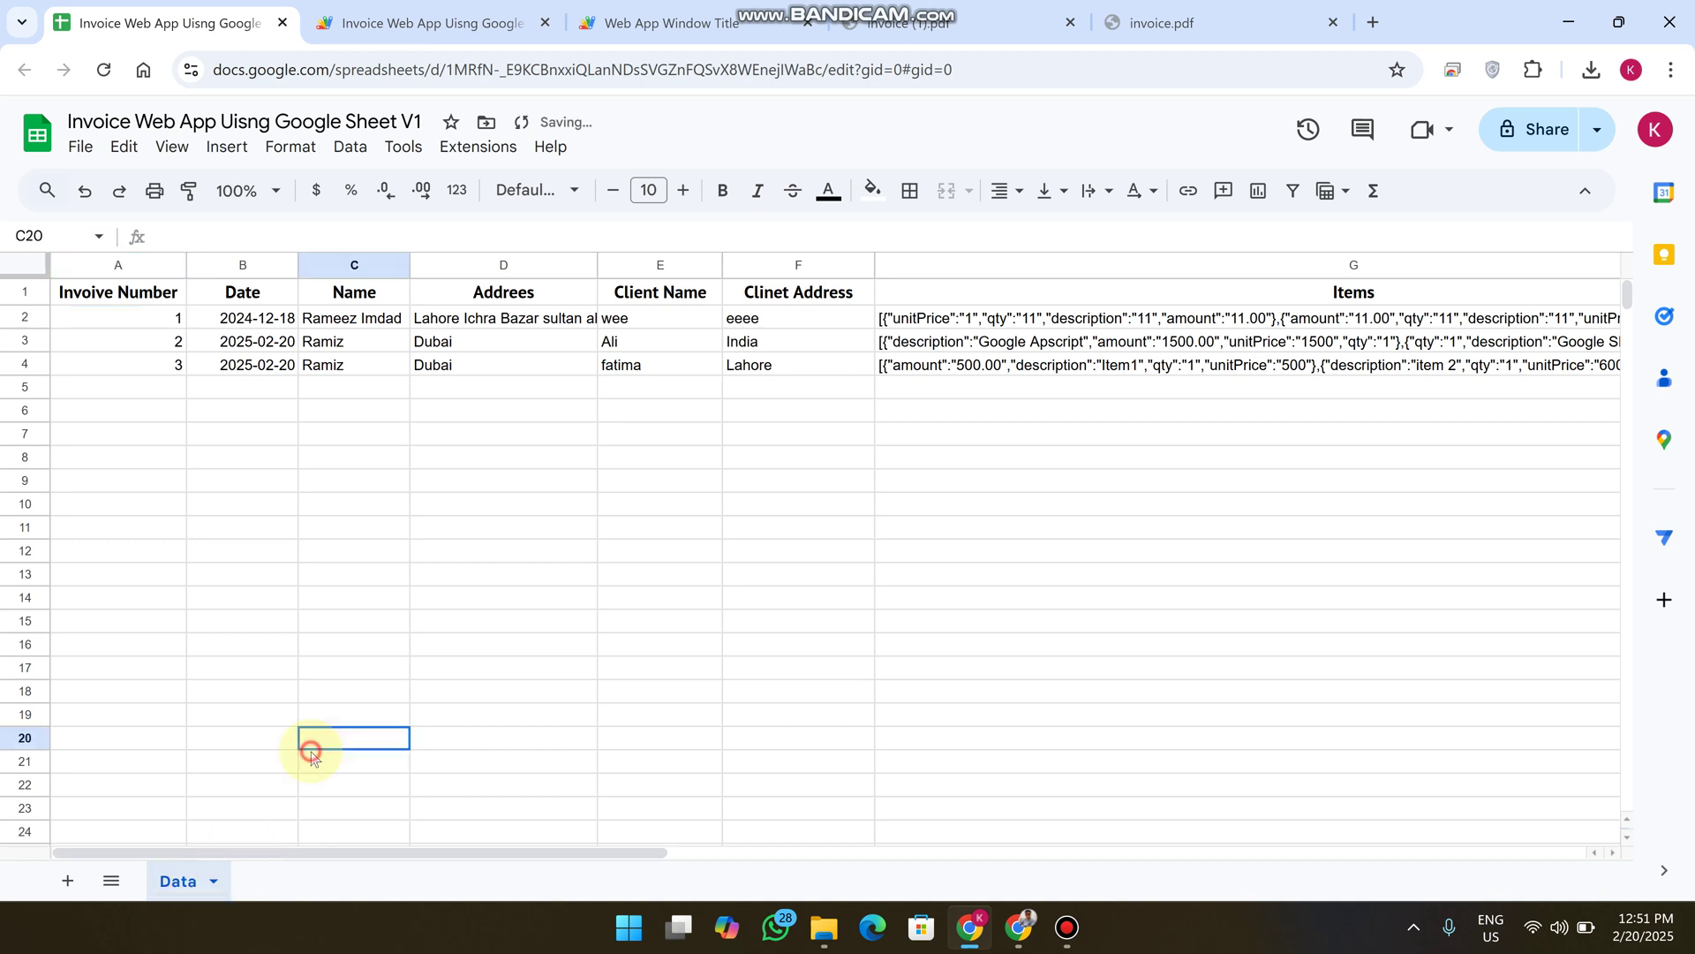
left_click(431, 22)
Select 'Invoices' in getSheetByName on lines 12 and 26, undo both edits, and save
double_click(720, 412)
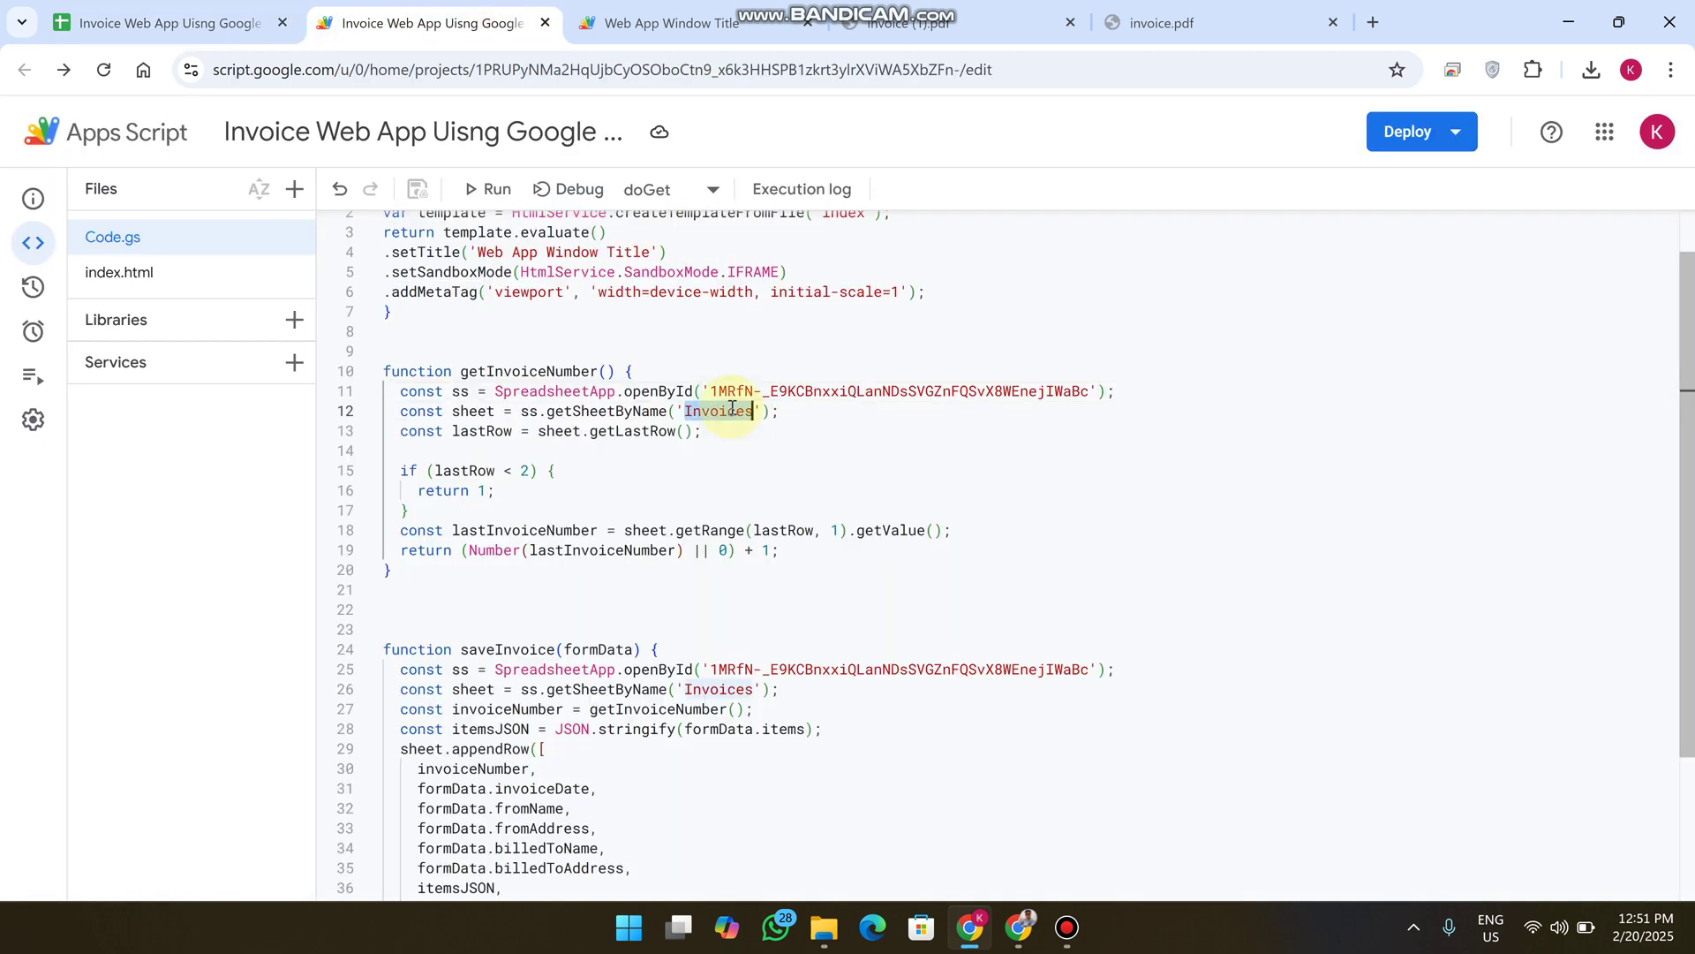
type("Data")
double_click(720, 690)
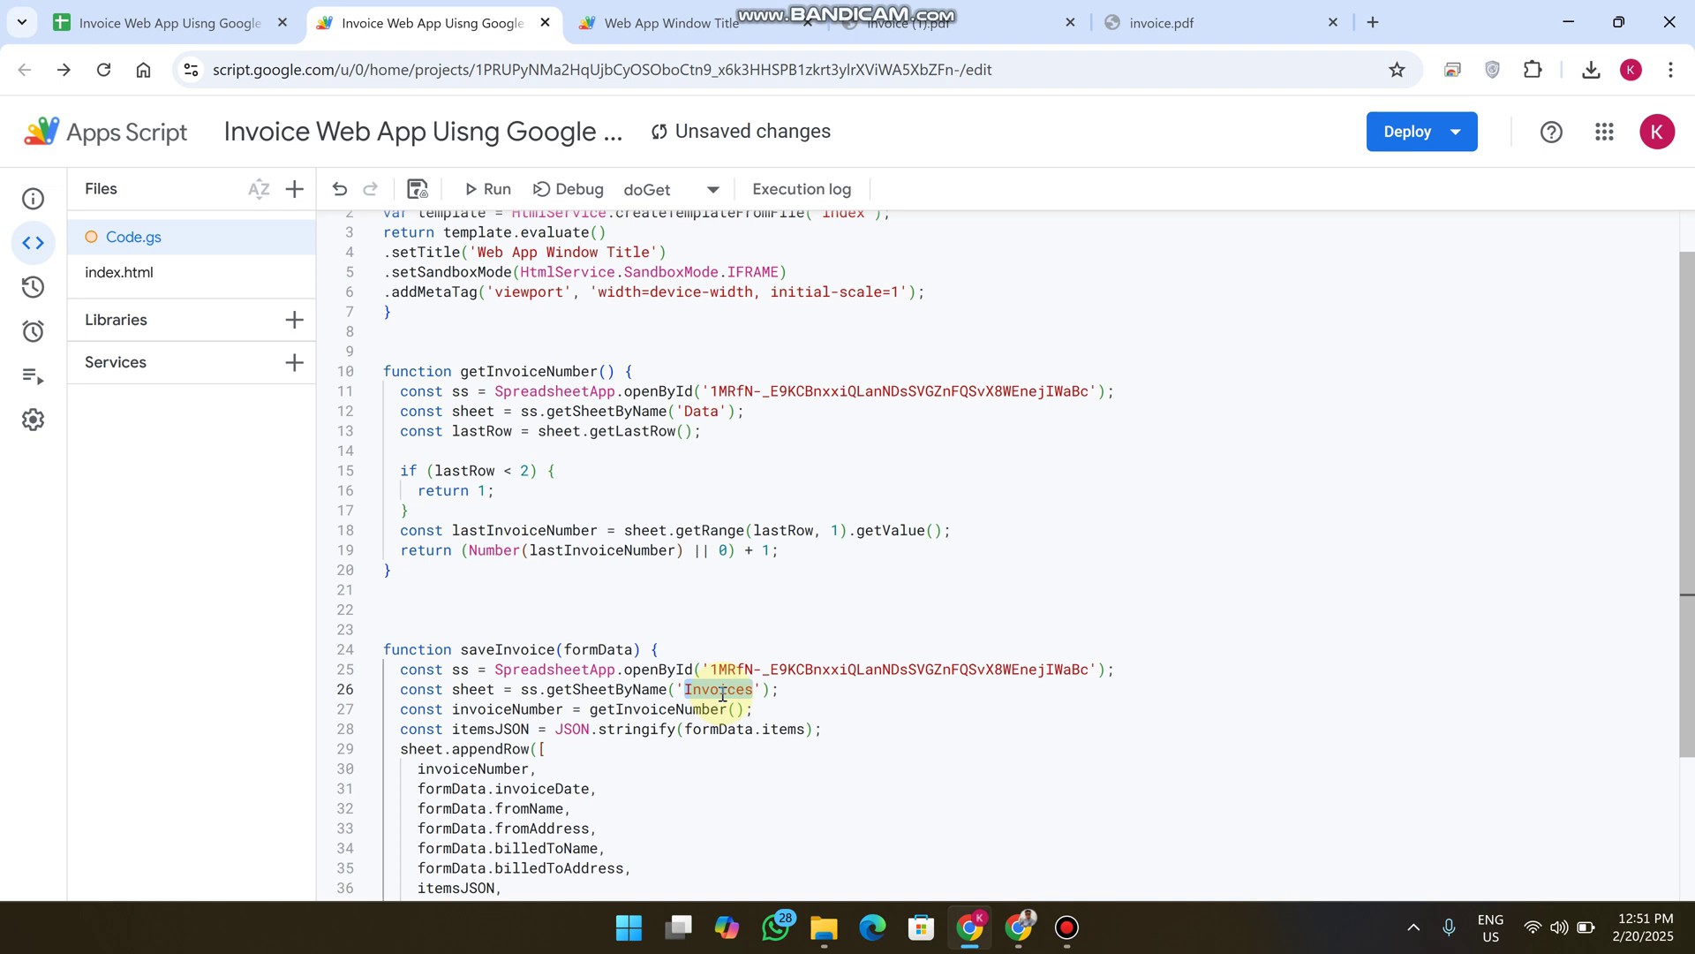
type("Data")
key("ctrl+z")
key("ctrl+z")
key("ctrl+s")
left_click(964, 489)
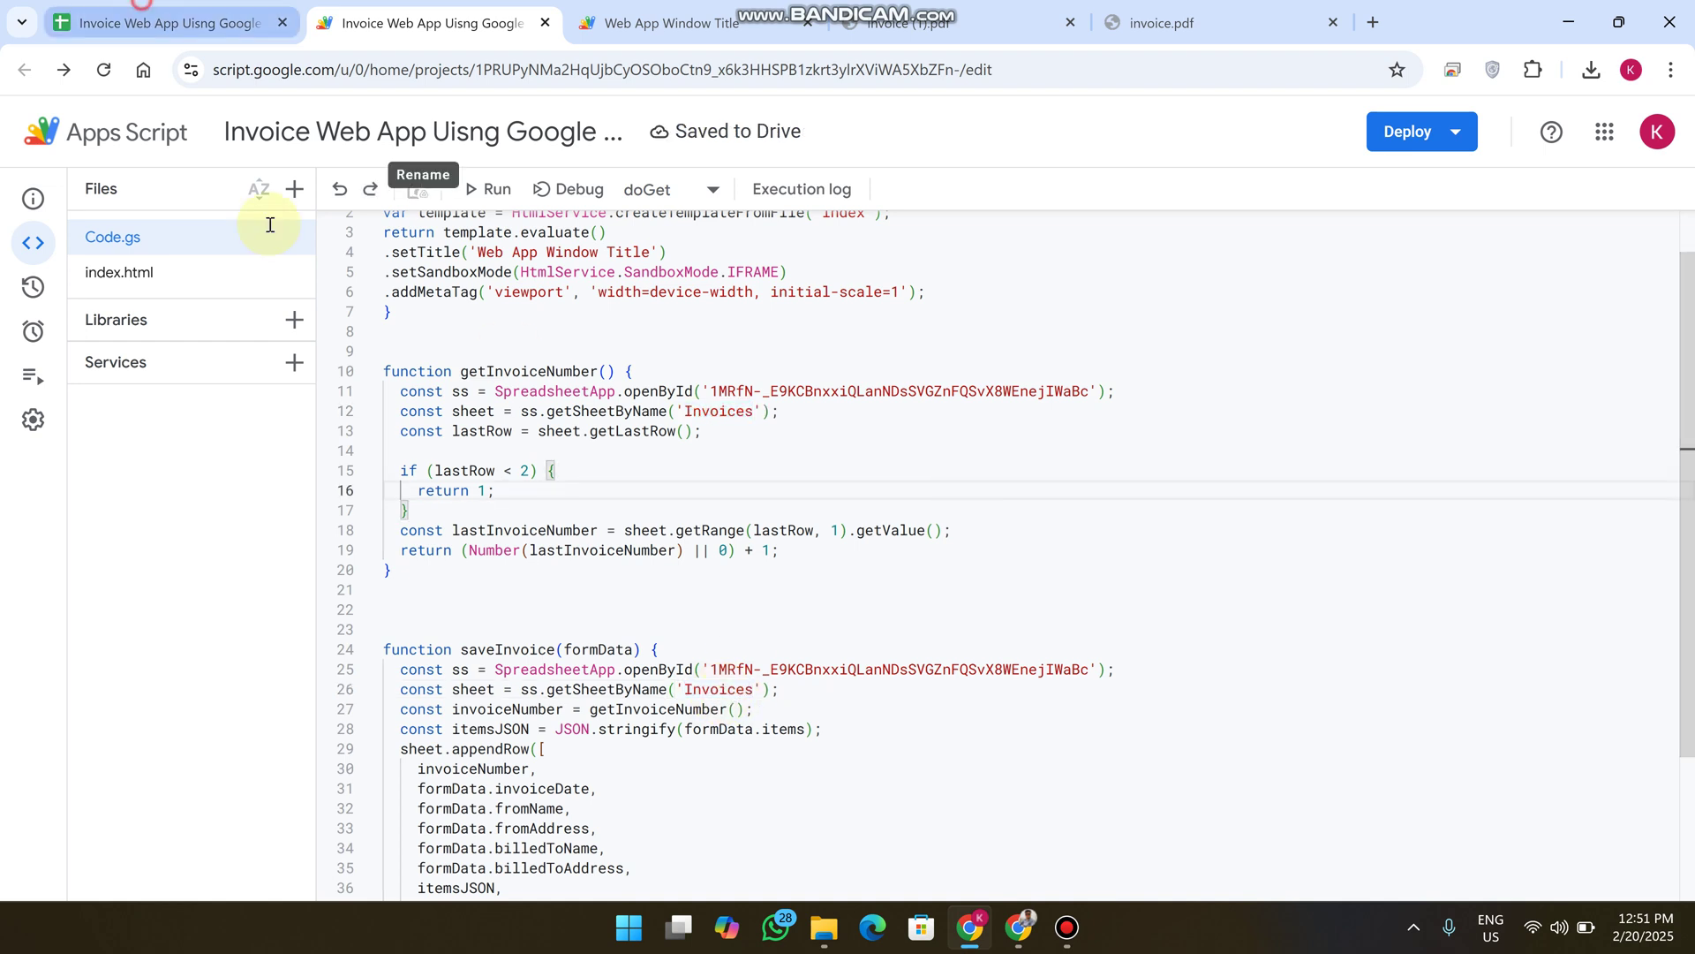
Check the spreadsheet, then reselect 'Invoices' on line 12 of the script
key("ctrl+shift+Tab")
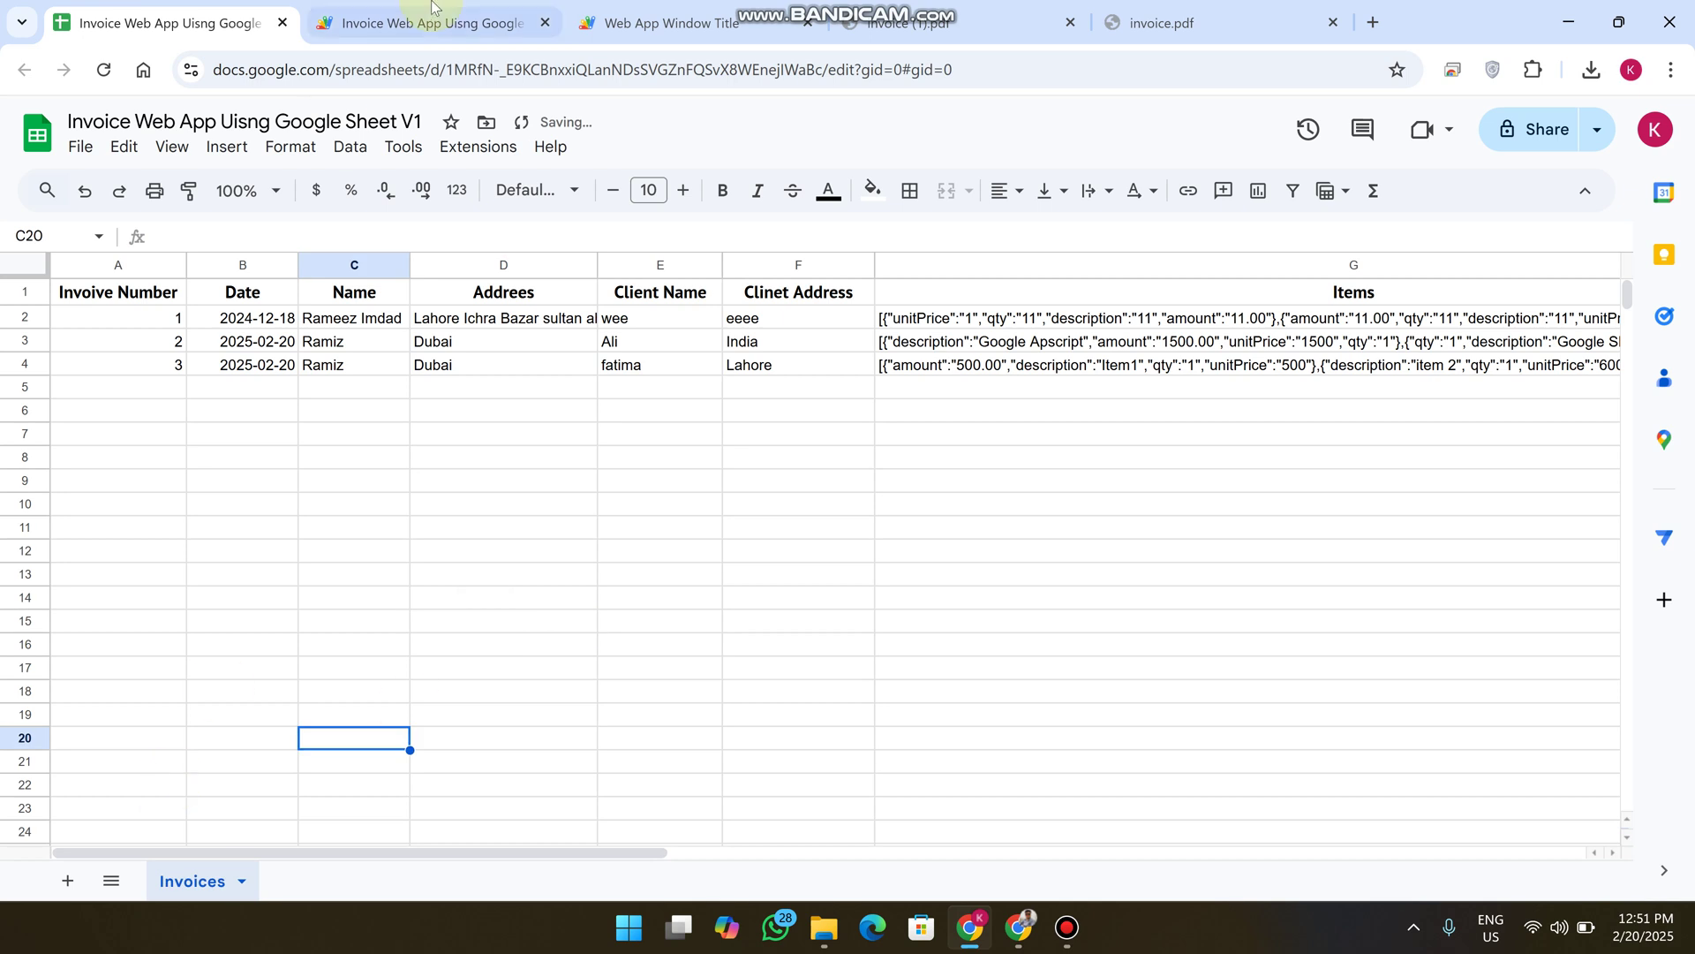
left_click(430, 22)
double_click(703, 411)
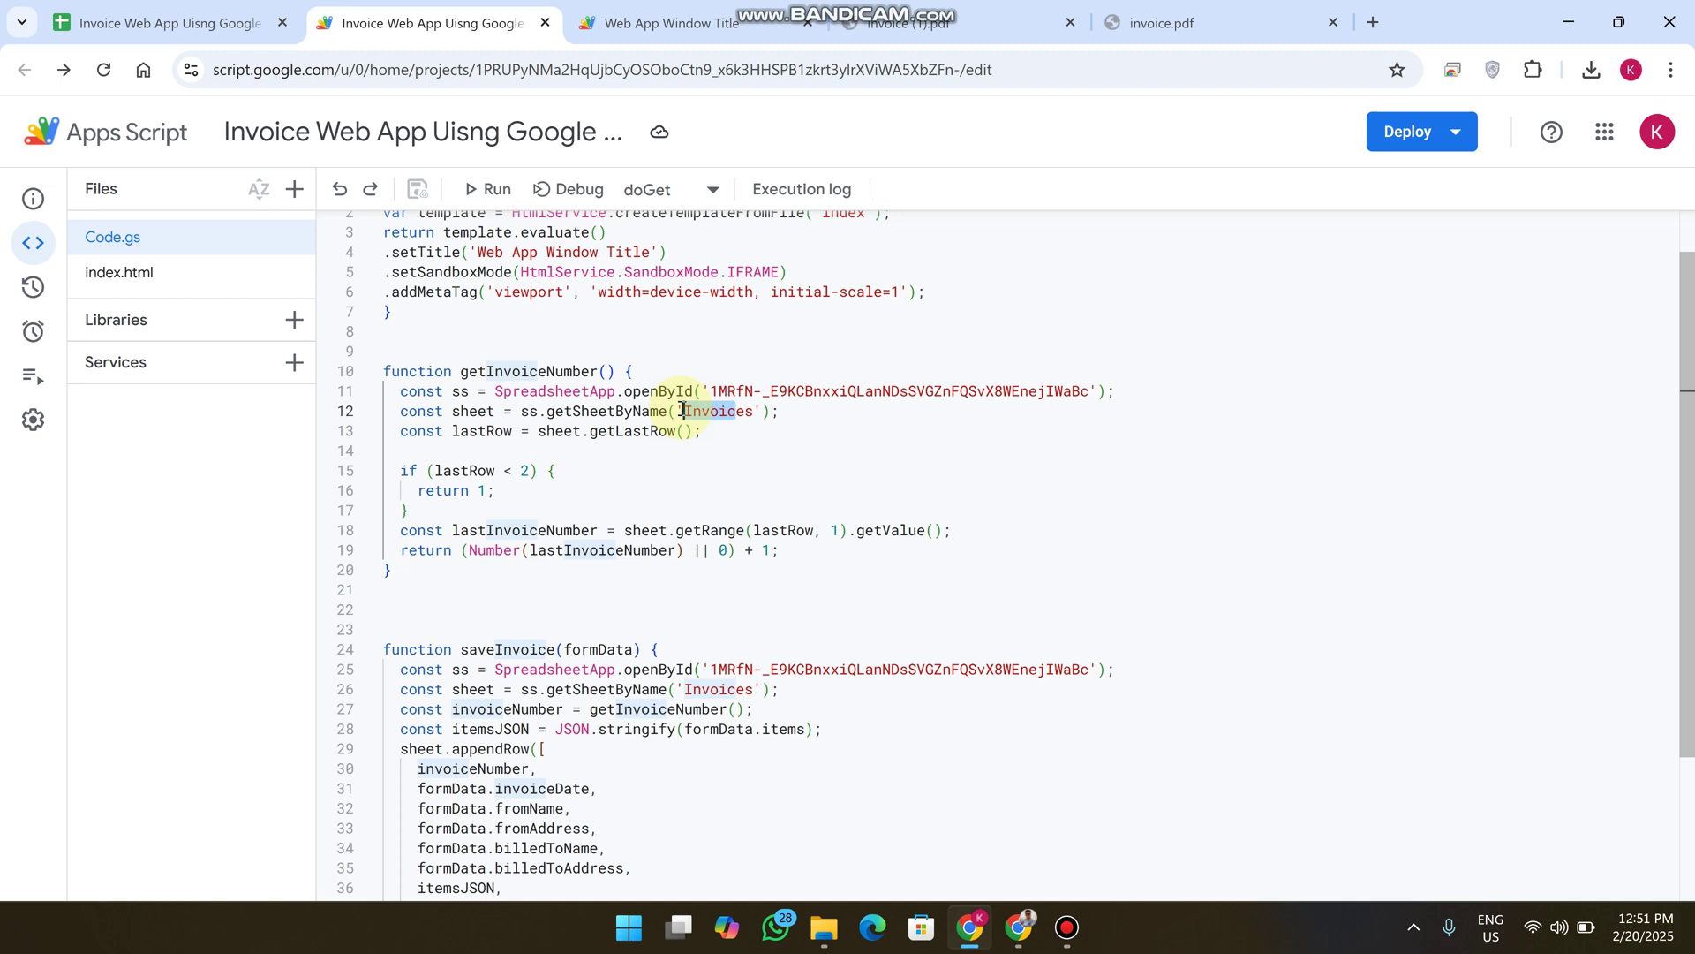
scroll(756, 517, "up", 1)
scroll(762, 503, "down", 4)
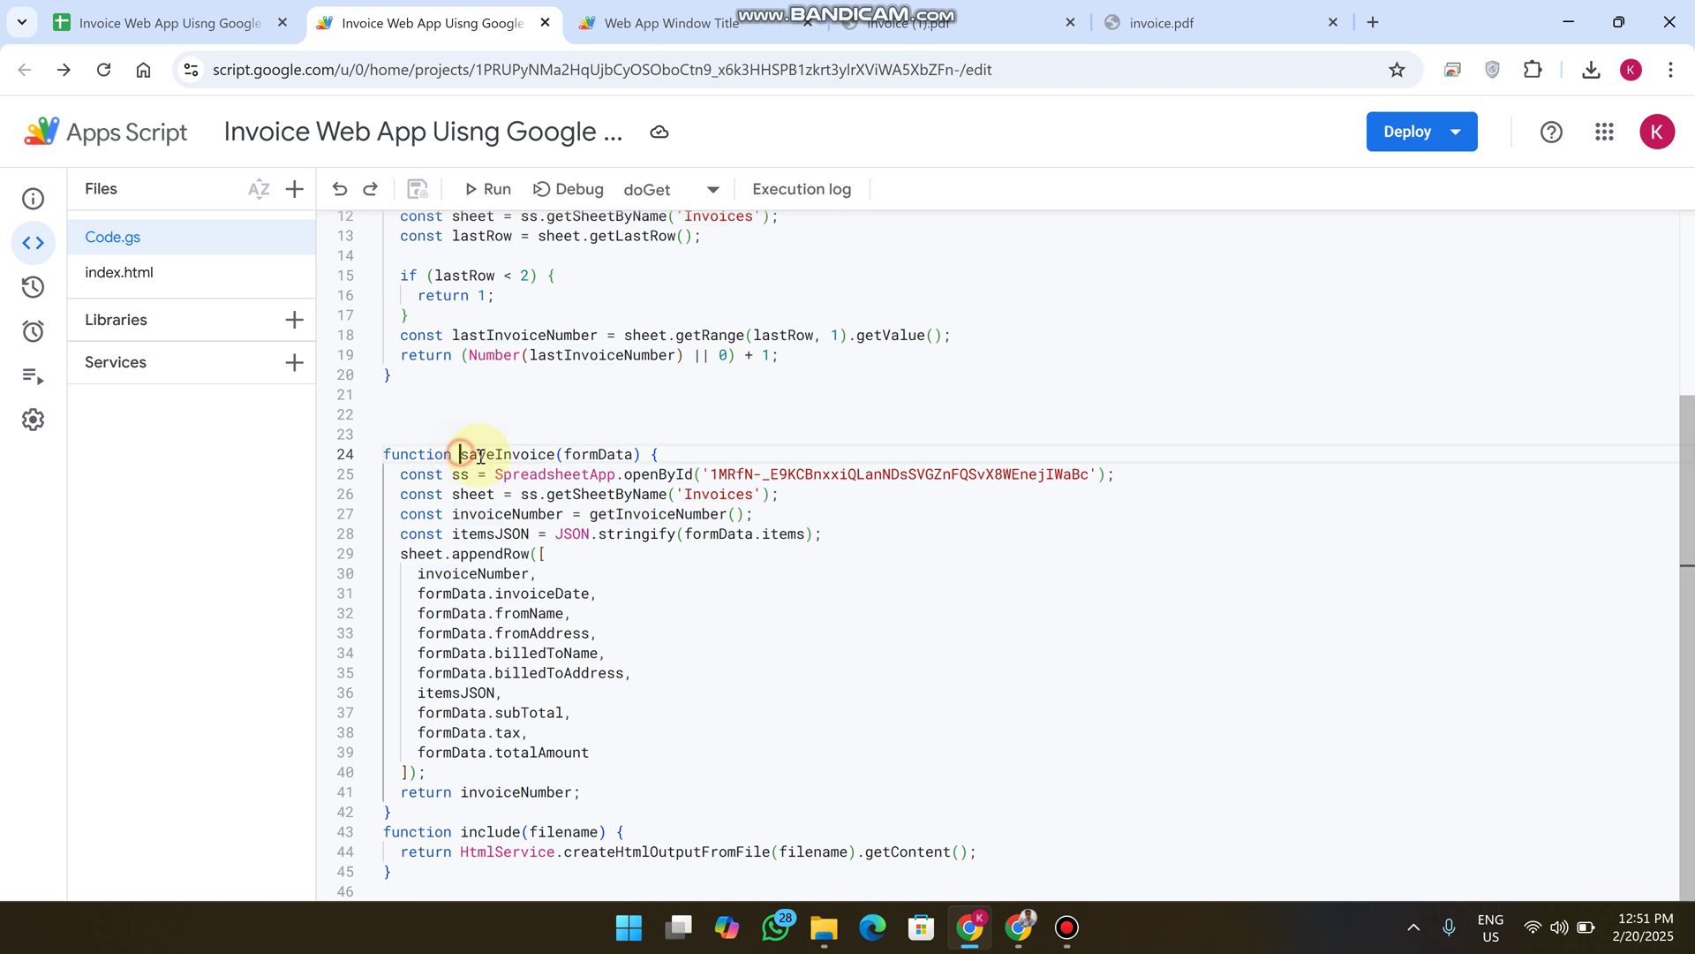
Review saveInvoice in Code.gs and index.html, then bring up the blank invoice 4 web app
left_click_drag(460, 455, 557, 454)
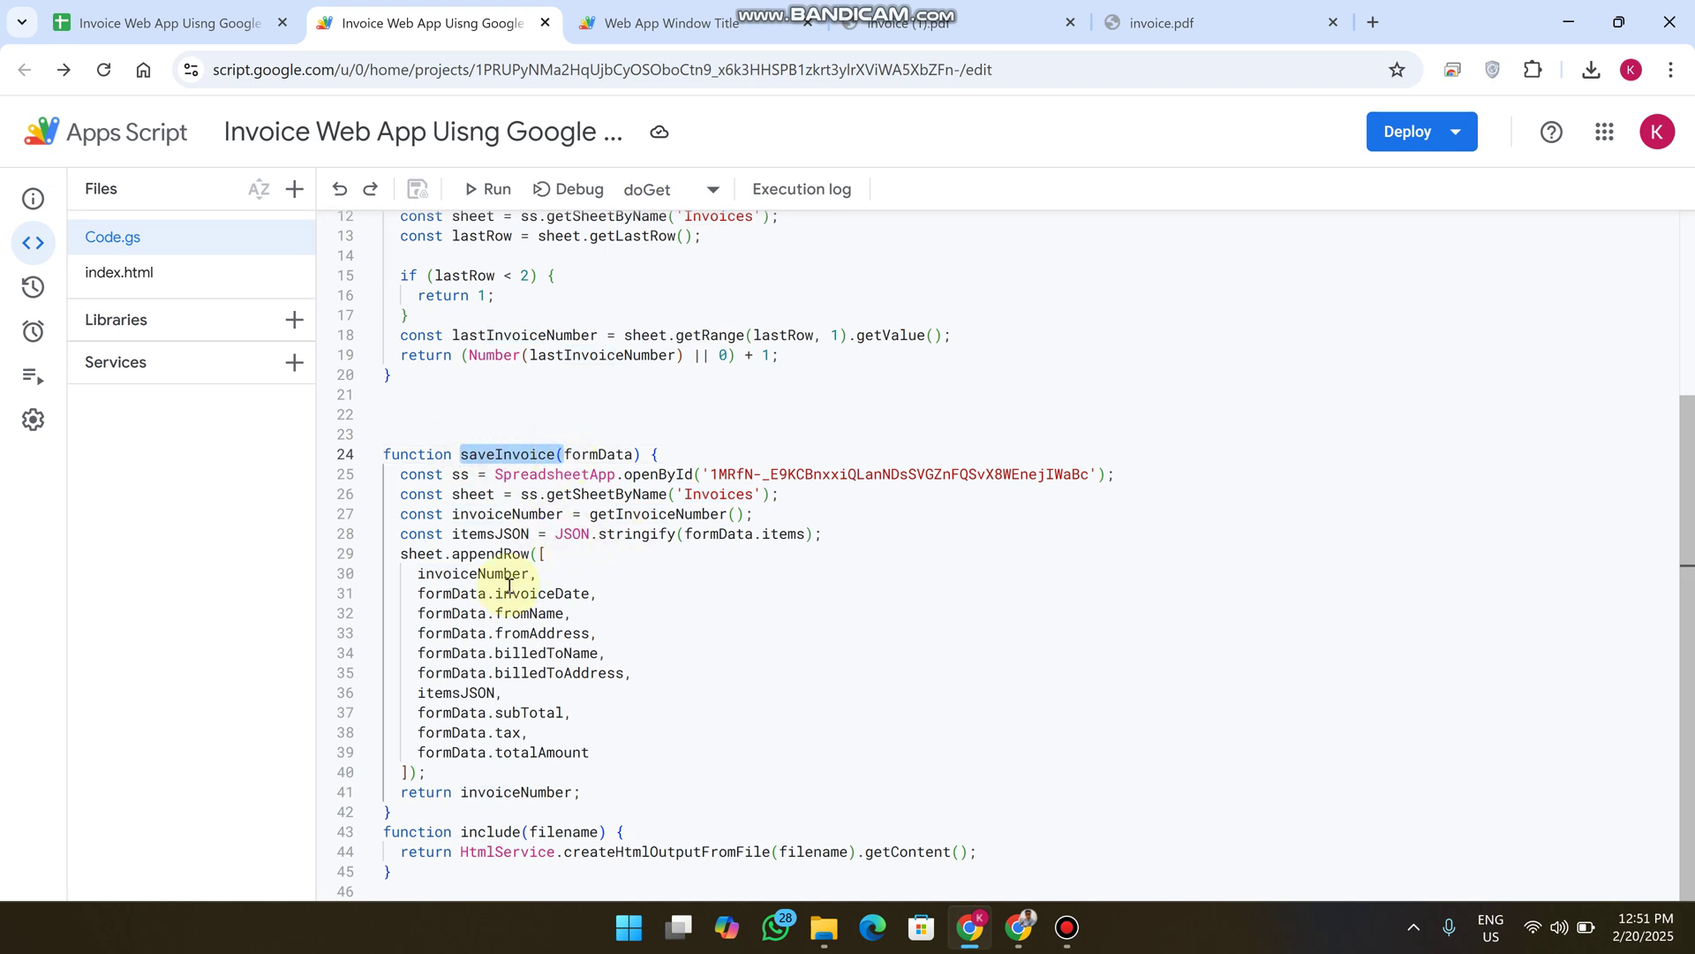
left_click(132, 272)
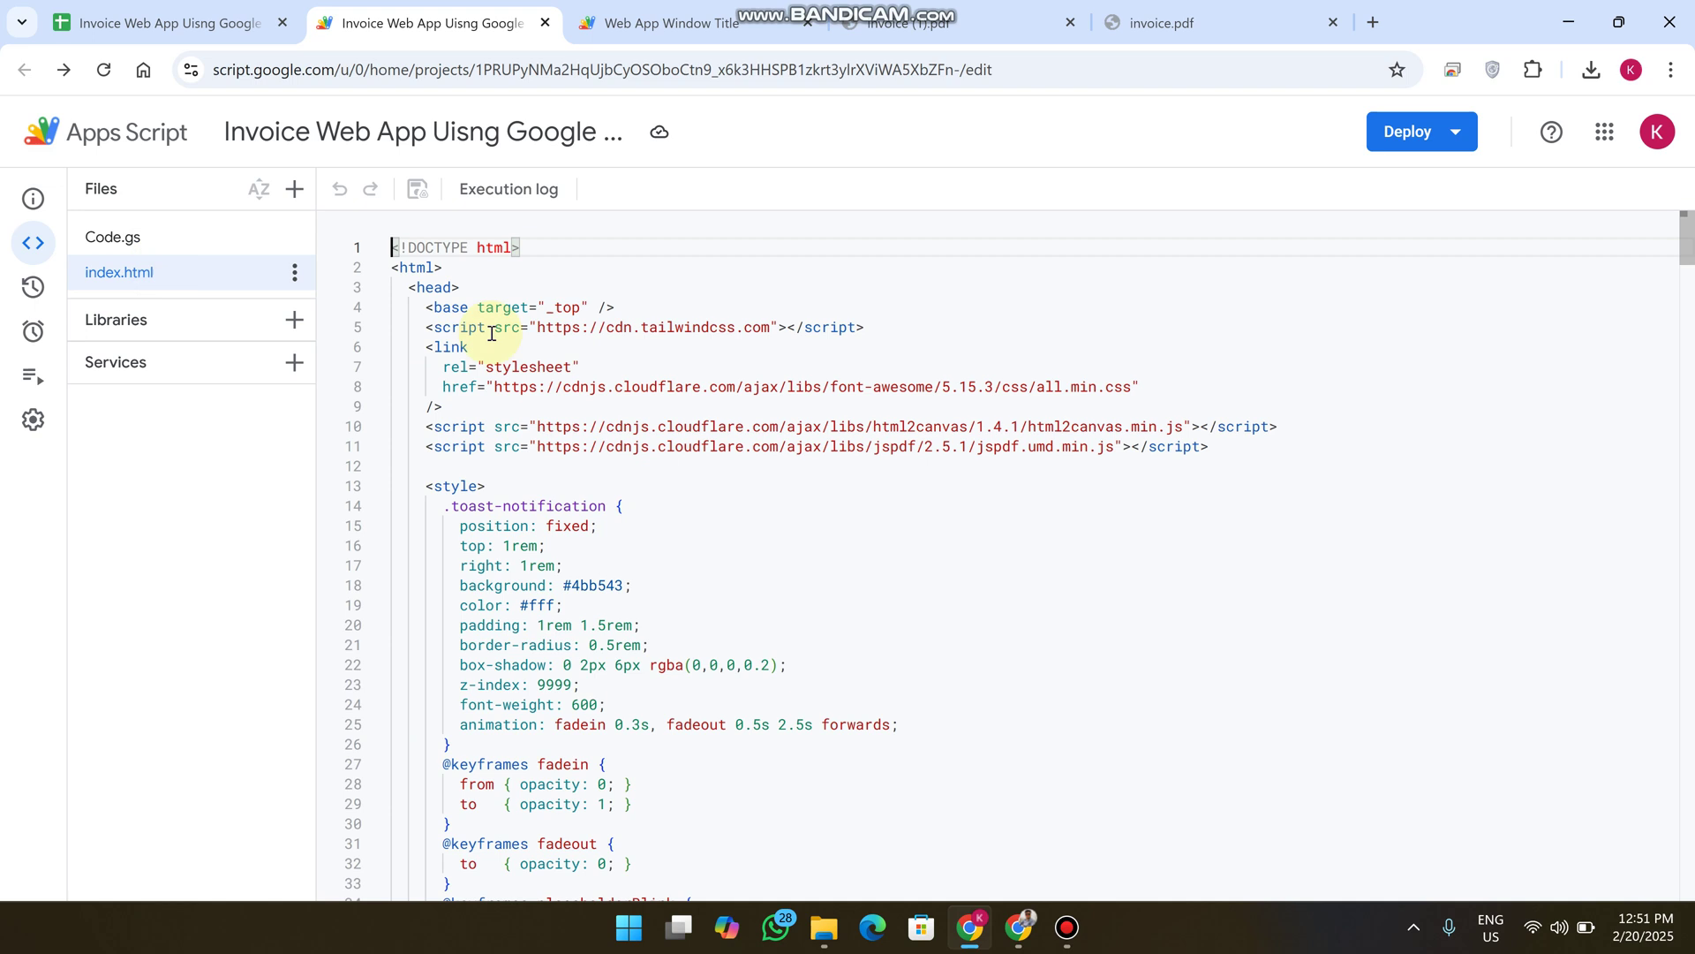
scroll(692, 437, "down", 4)
scroll(692, 438, "down", 6)
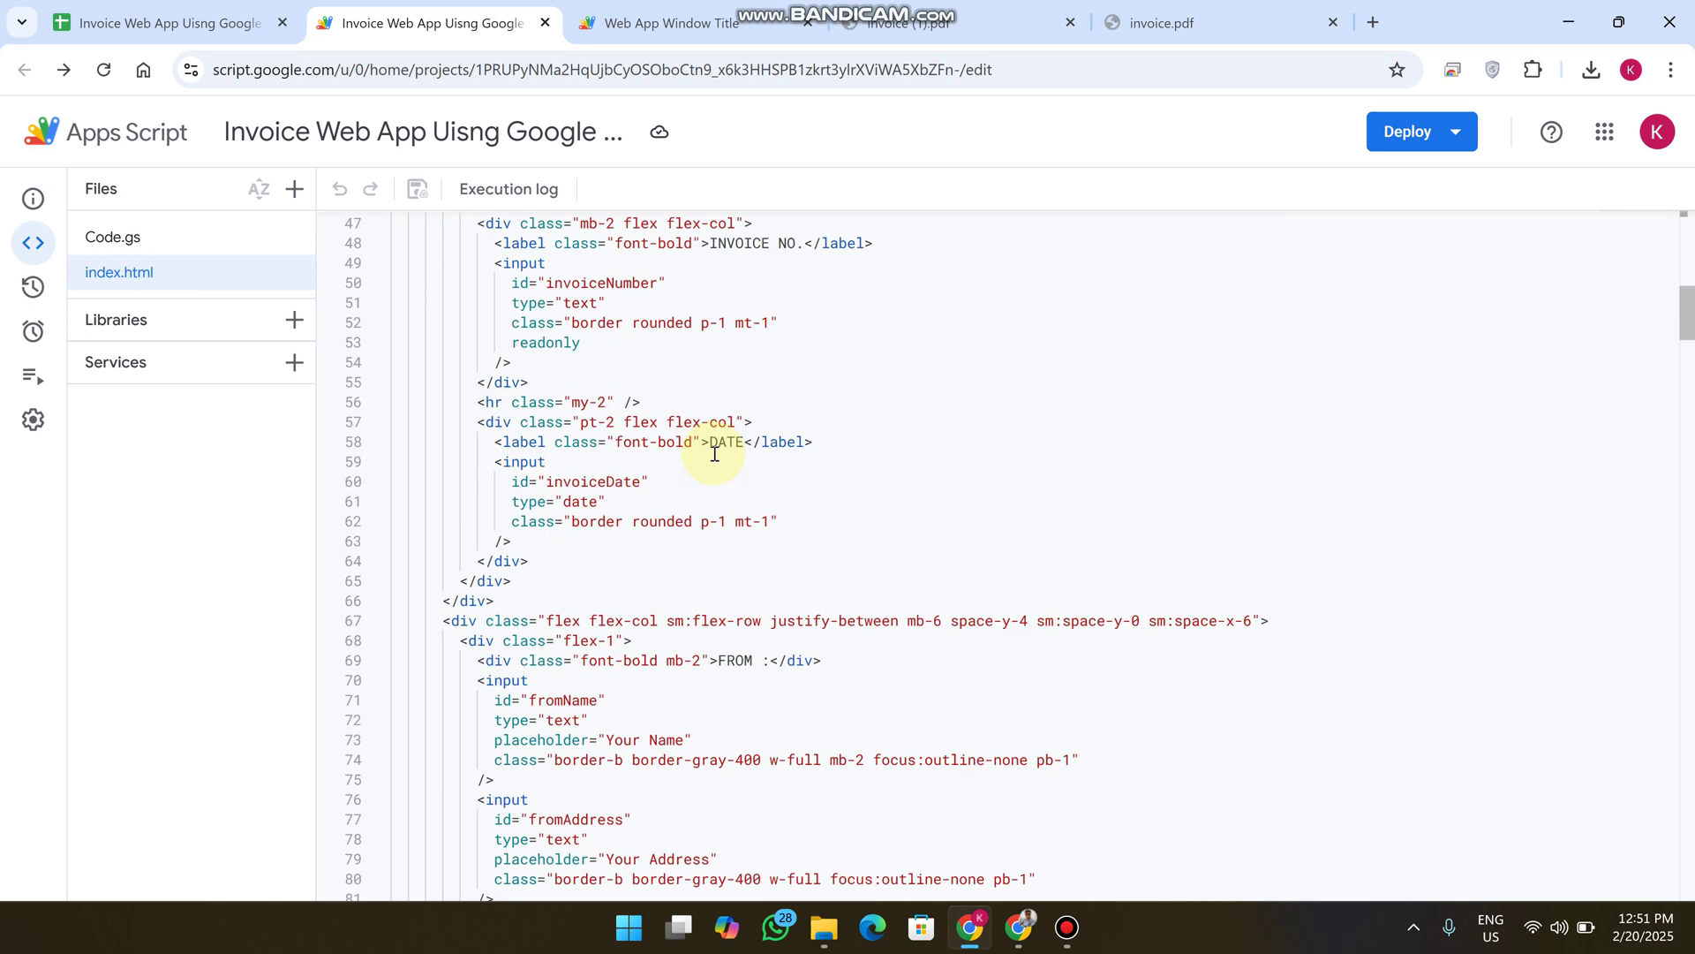
scroll(692, 448, "up", 2)
left_click(113, 235)
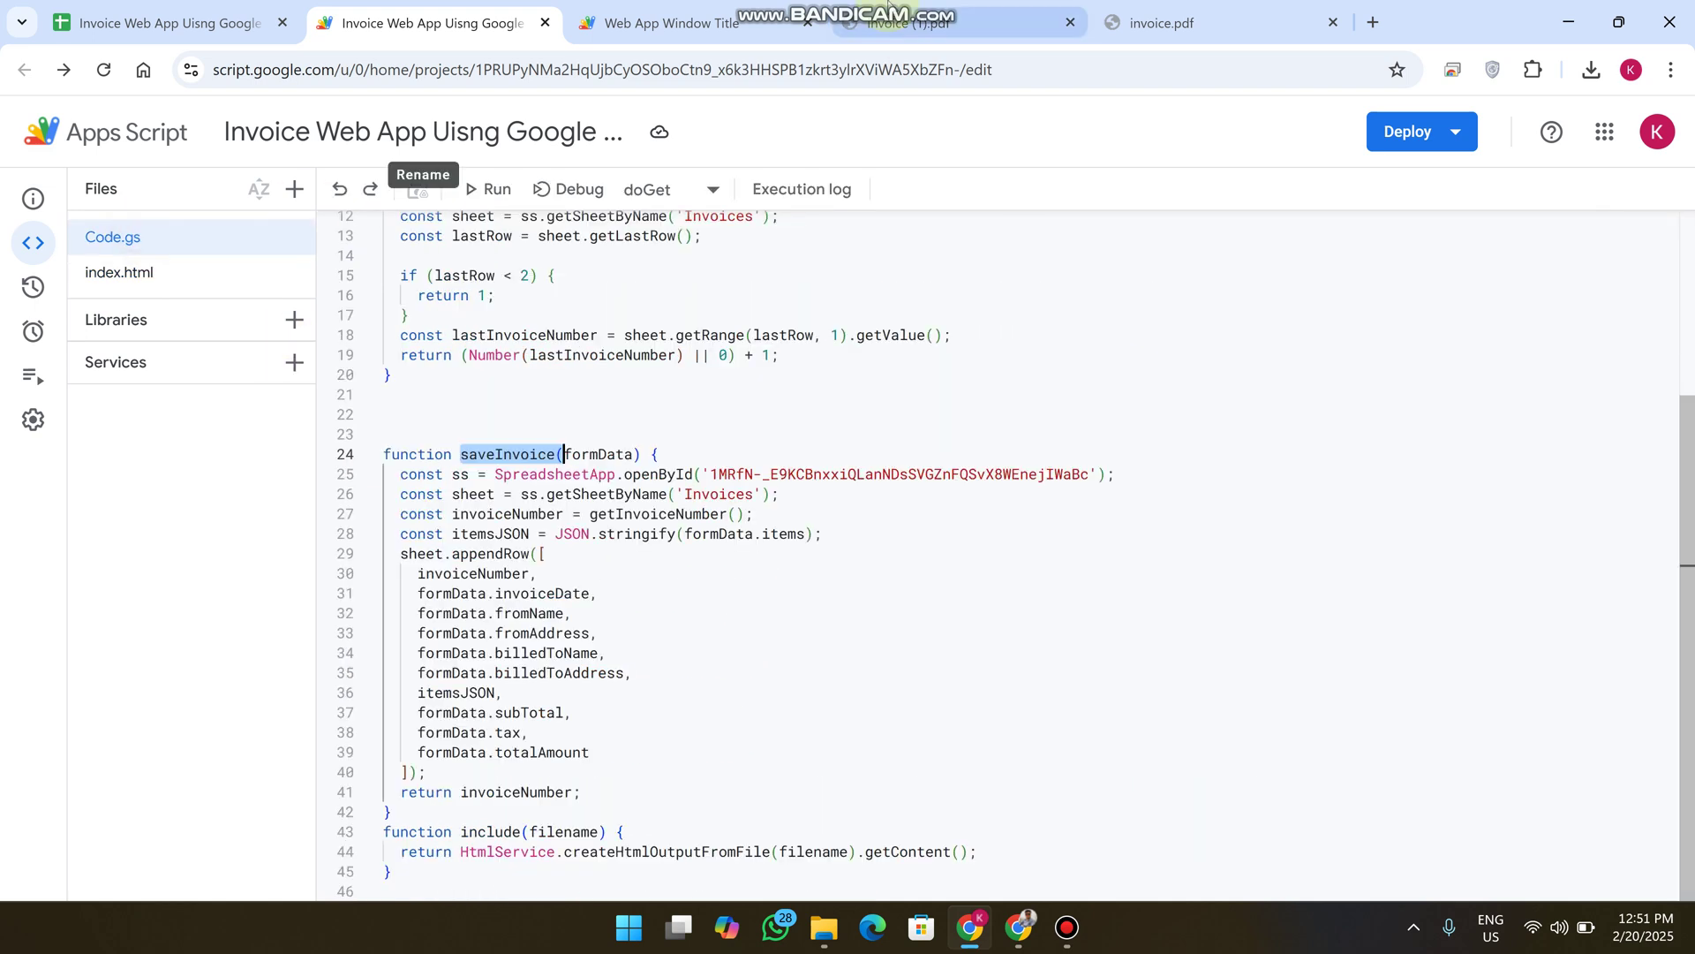
left_click(671, 23)
scroll(948, 473, "up", 3)
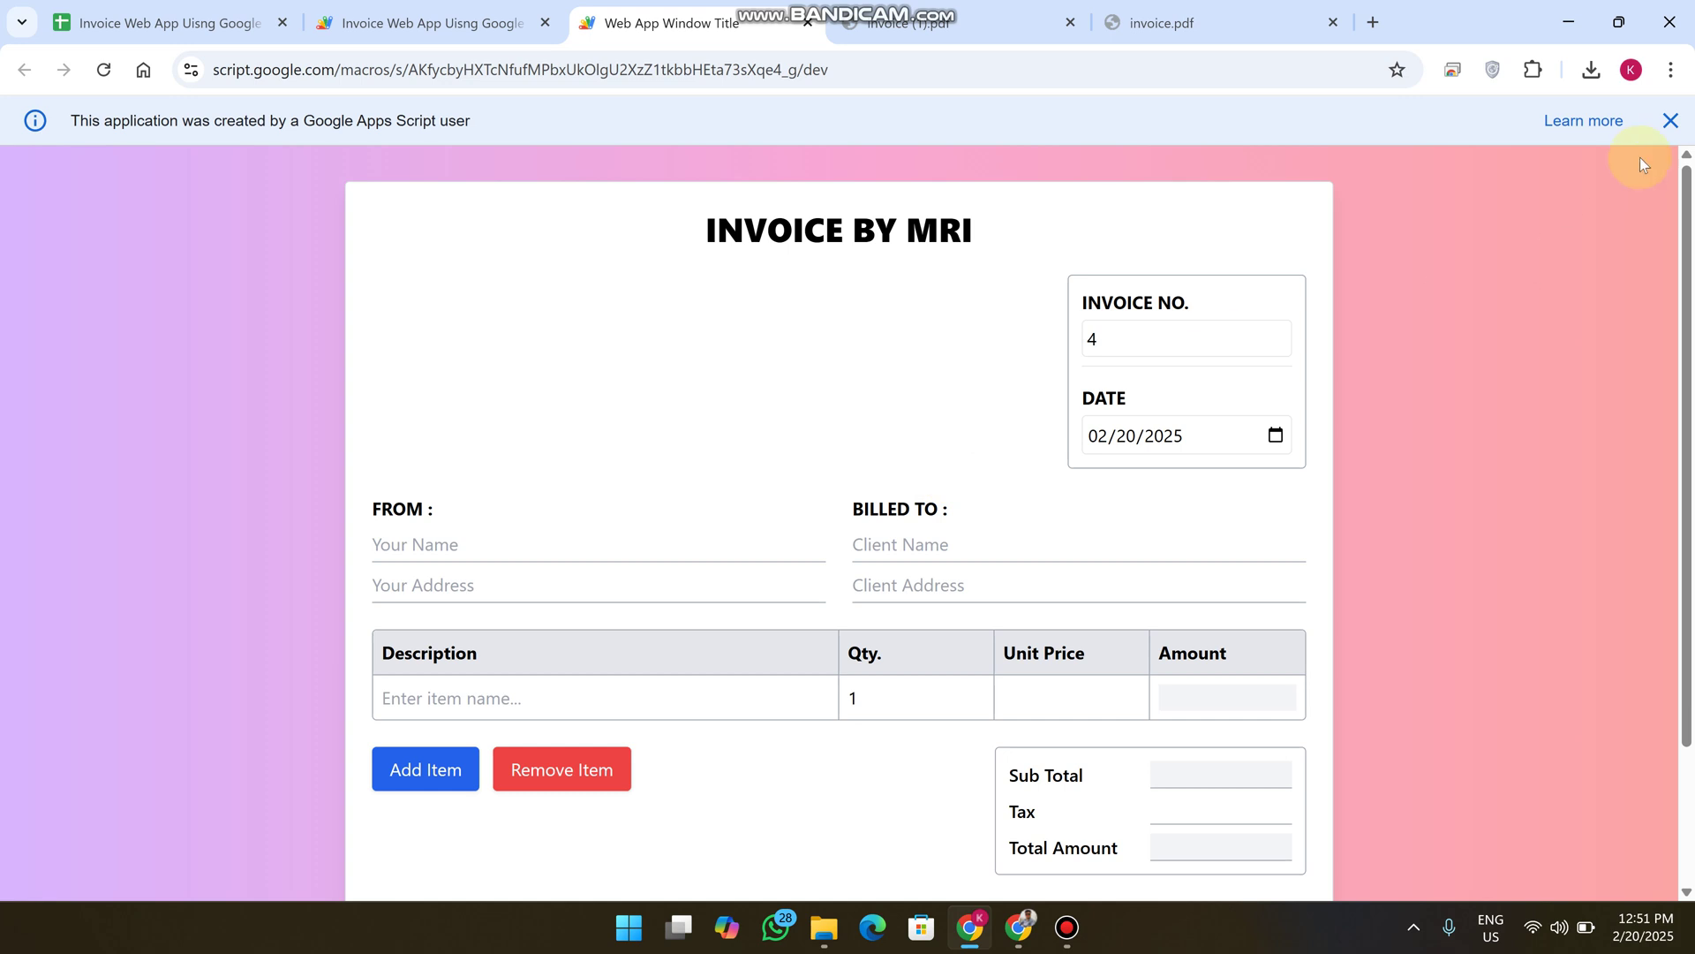
Dismiss the Apps Script info bar and close the Invoice (1).pdf and invoice.pdf tabs
left_click(1670, 120)
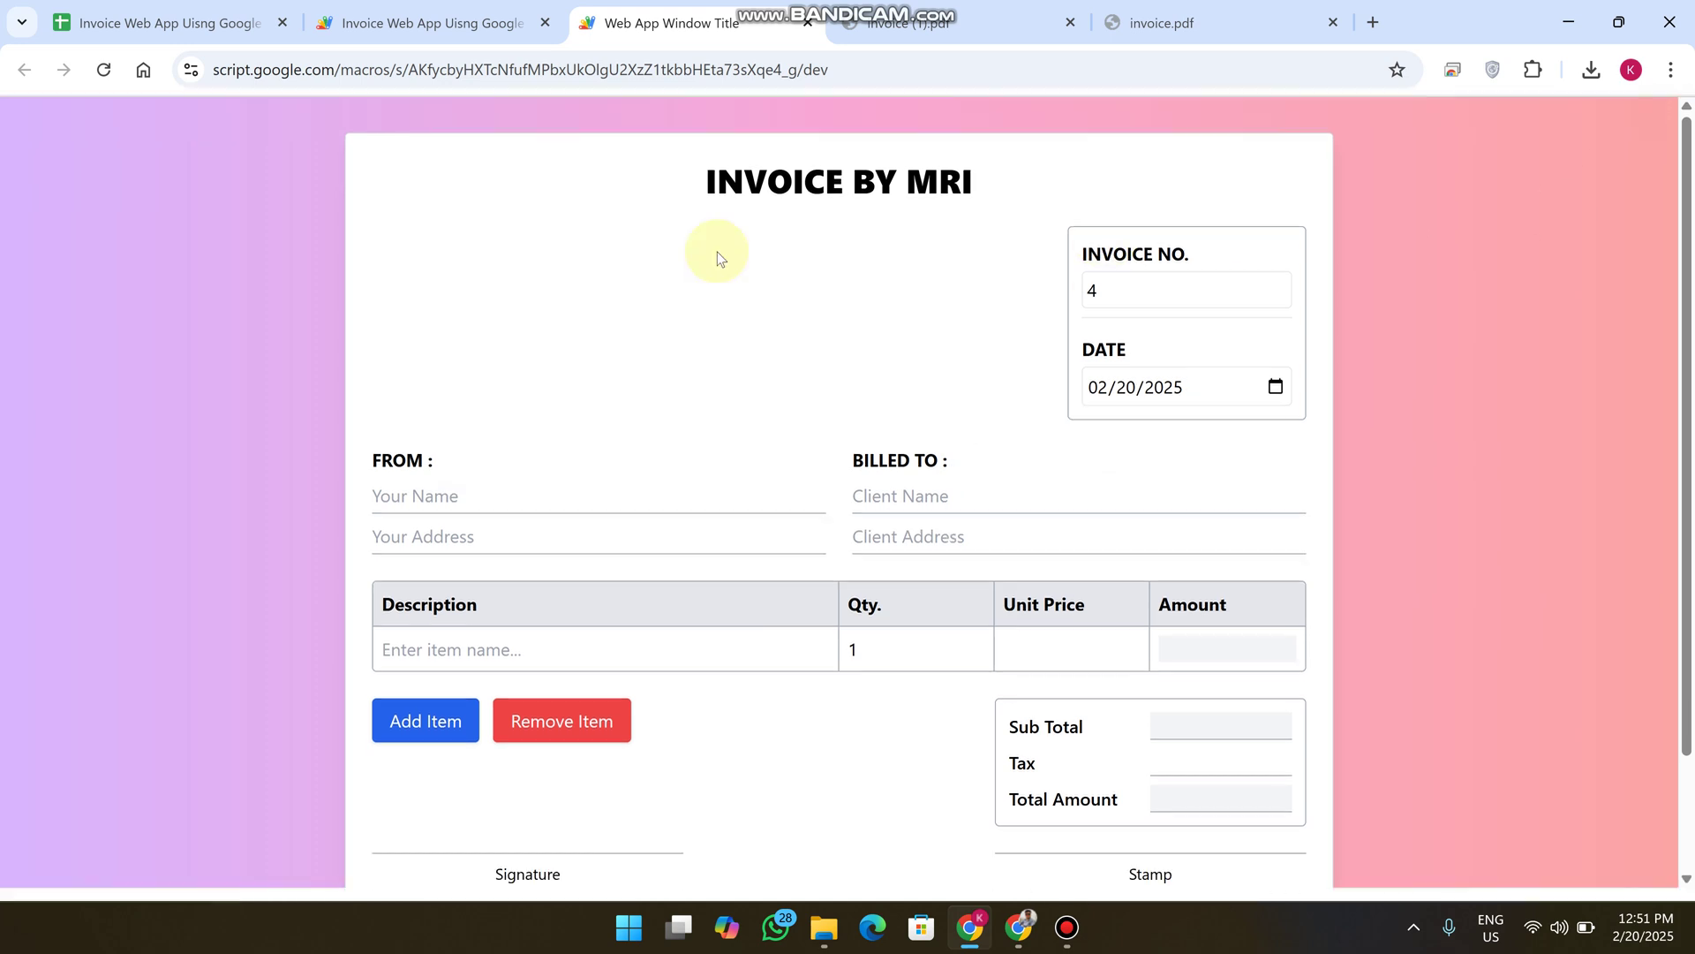
left_click(1070, 22)
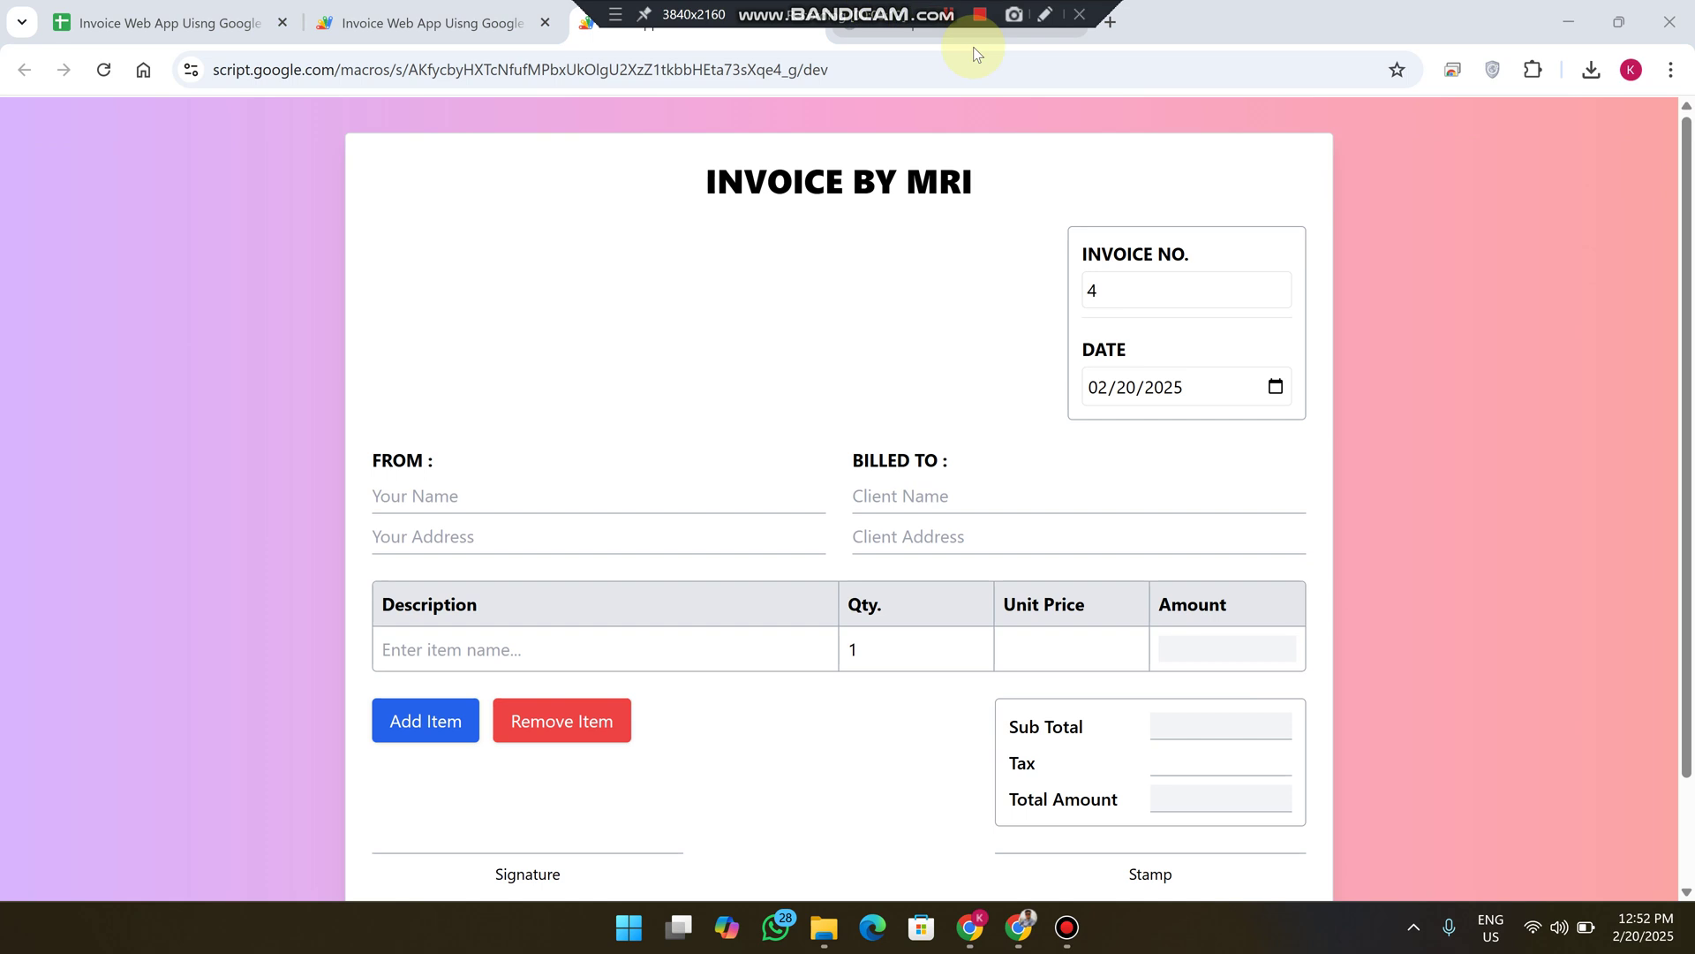
left_click(1018, 23)
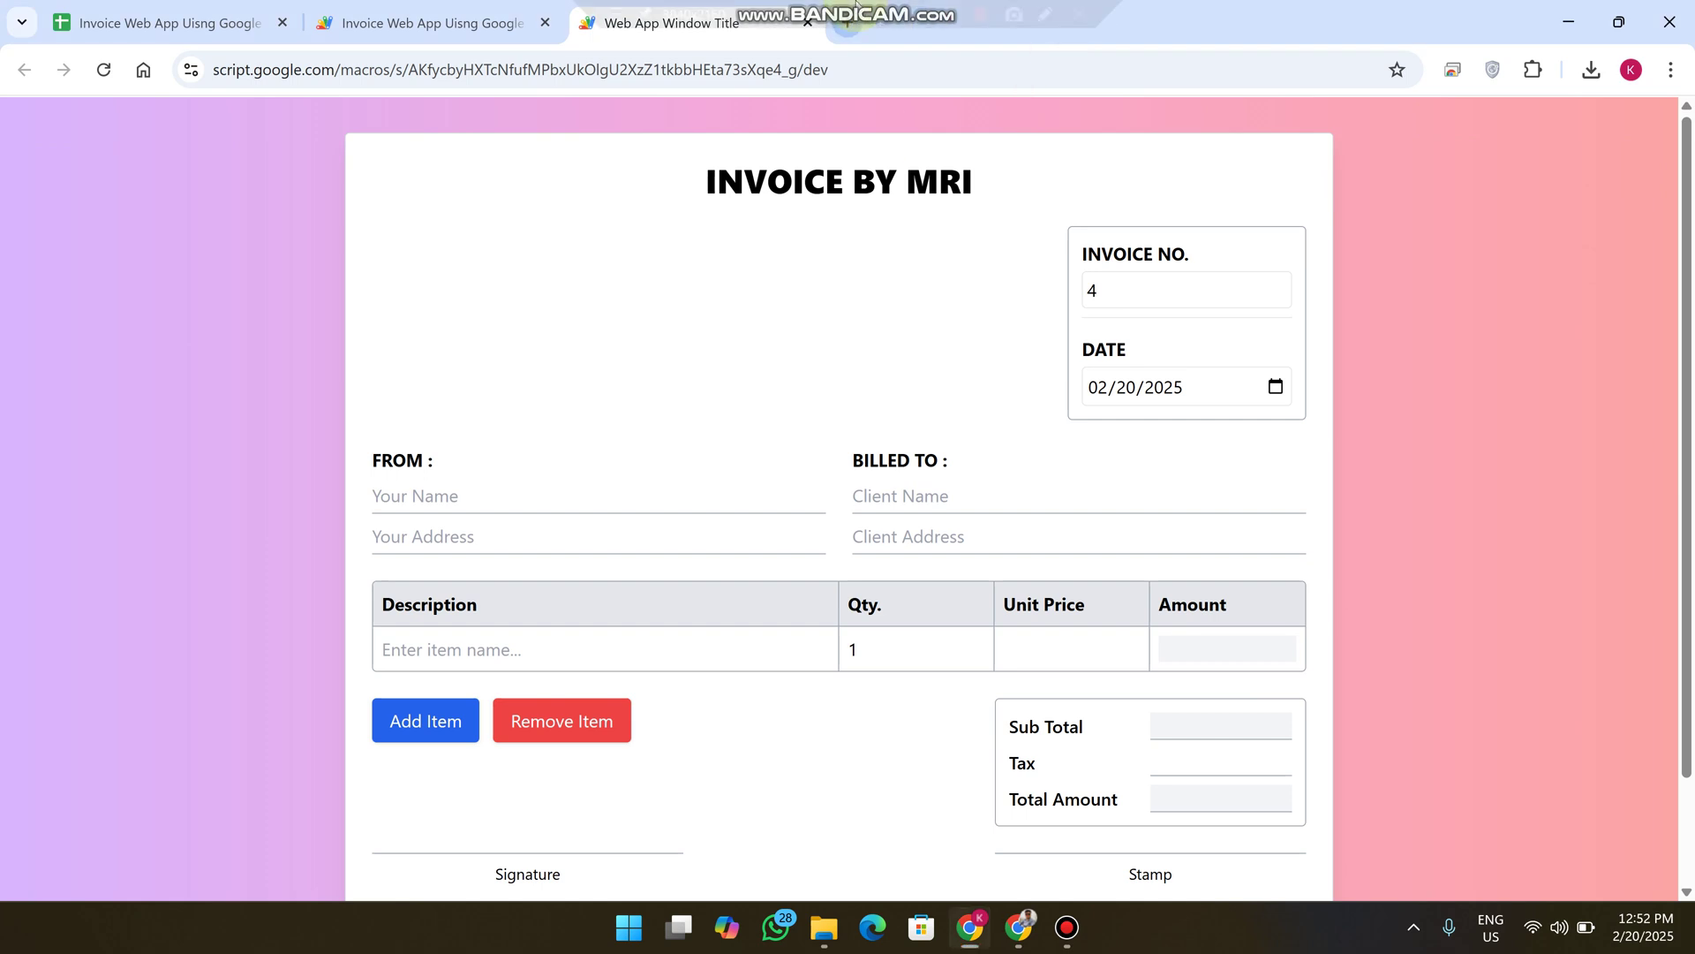